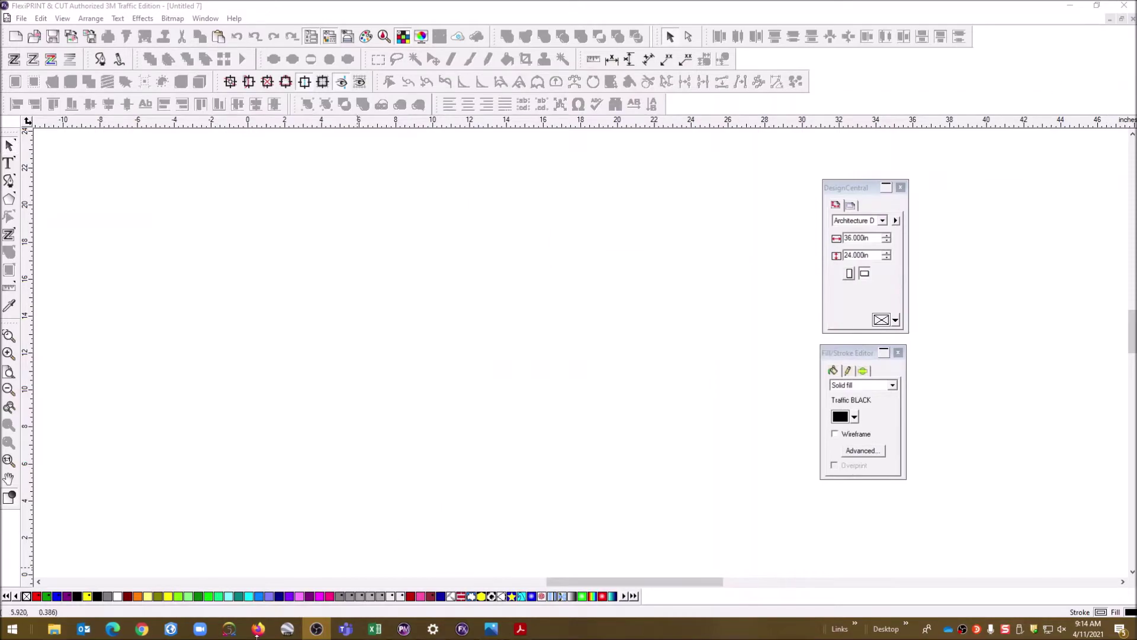
Draw a rounded rectangle 48 in wide and 24 in high with a 1.5 in corner radius.
left_click_drag(662, 12, 610, 1)
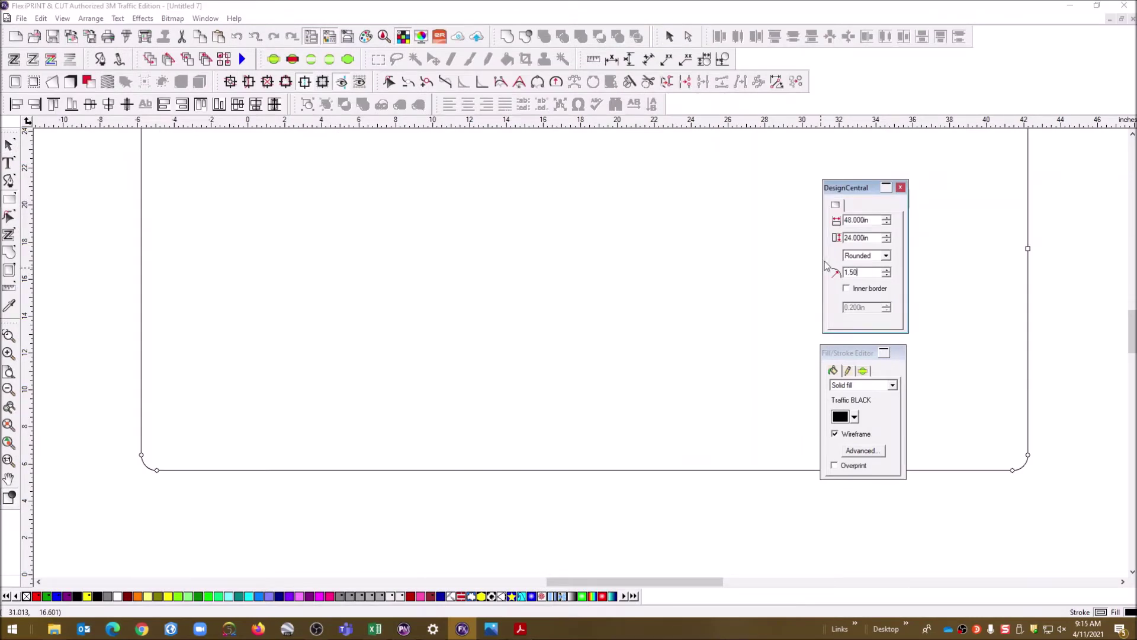
key("Return")
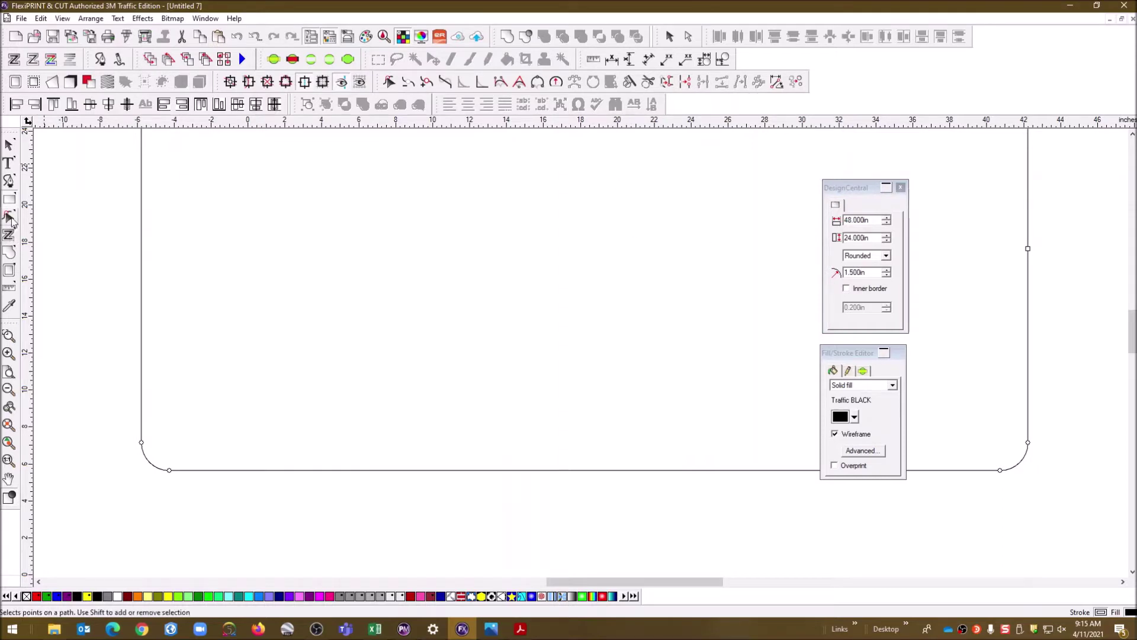
left_click(9, 146)
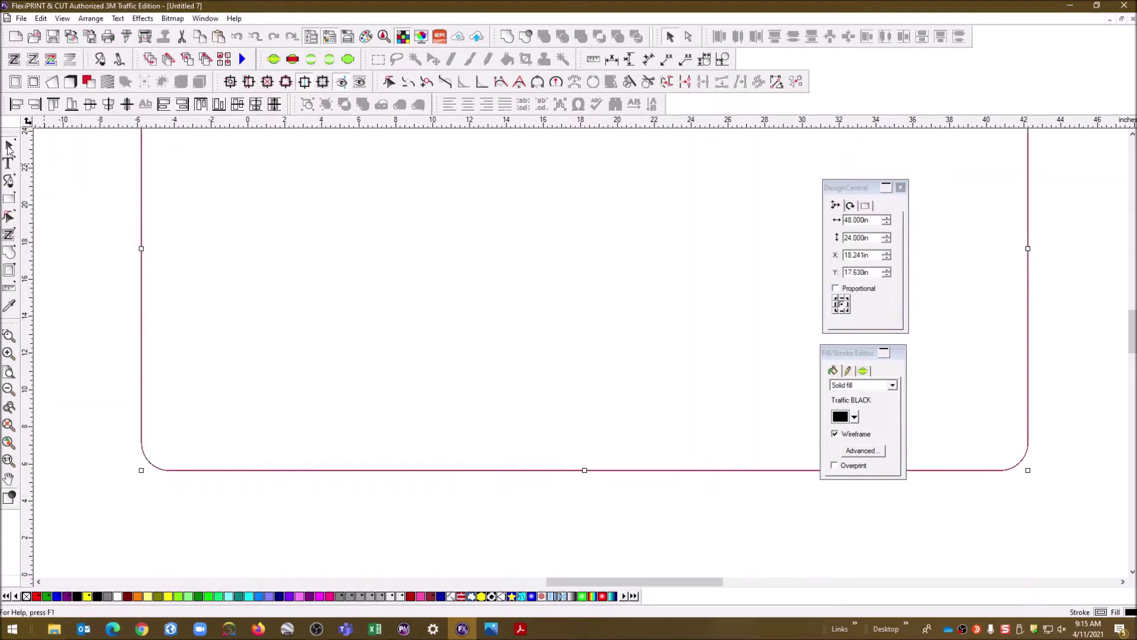
Zoom out and pan around the drawing area to view the whole rounded rectangle.
scroll(388, 307, "down", 4)
scroll(388, 307, "up", 2)
scroll(388, 307, "down", 1)
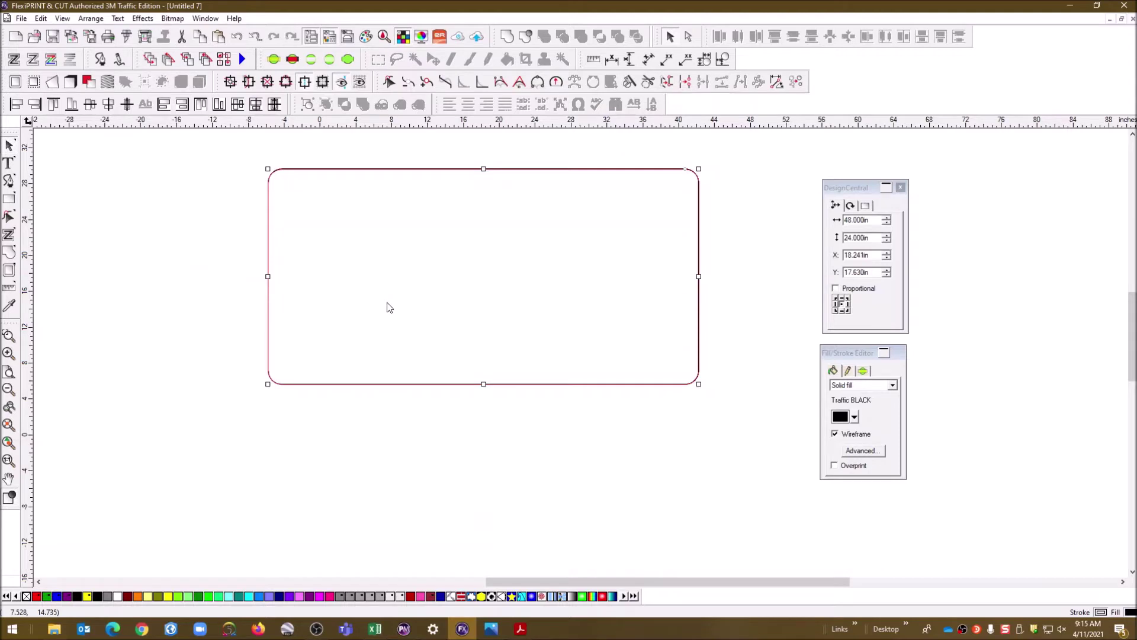
scroll(388, 307, "down", 1)
scroll(388, 307, "up", 1)
scroll(388, 307, "down", 1)
scroll(388, 306, "up", 1)
scroll(388, 307, "down", 2)
scroll(388, 306, "up", 3)
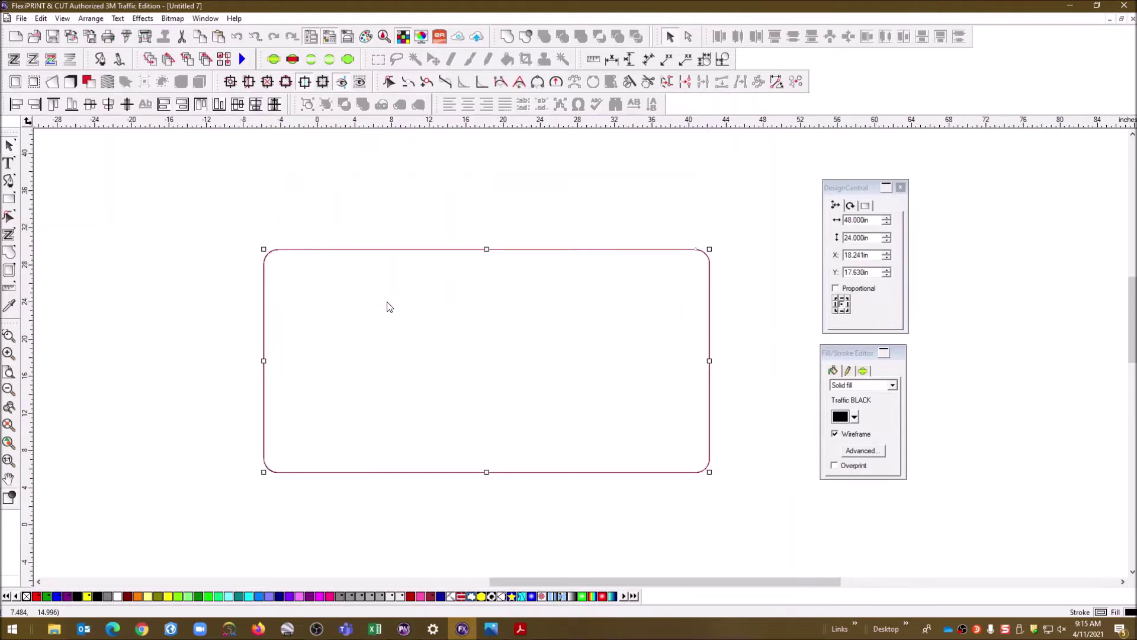
scroll(388, 307, "down", 2)
scroll(388, 306, "up", 2)
scroll(388, 307, "down", 1)
scroll(388, 307, "up", 2)
scroll(388, 307, "left", 3)
scroll(388, 307, "right", 2)
scroll(388, 306, "right", 1)
scroll(387, 307, "left", 1)
scroll(388, 307, "left", 3)
scroll(387, 307, "right", 4)
left_click_drag(649, 586, 645, 587)
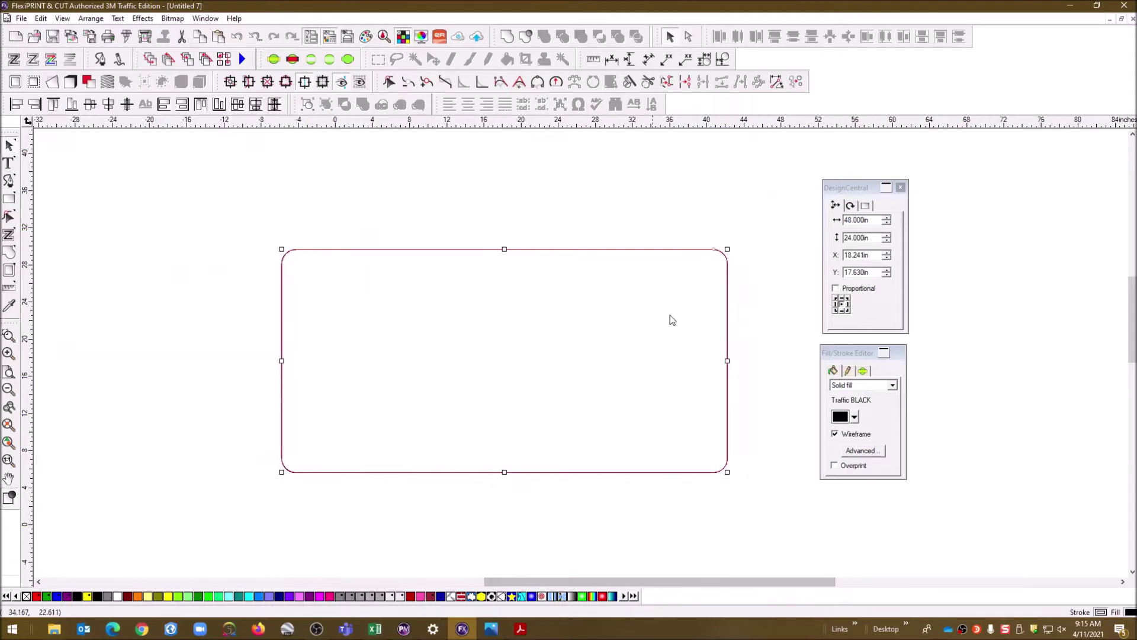
scroll(758, 294, "left", 1)
scroll(759, 292, "left", 1)
scroll(757, 292, "right", 4)
scroll(757, 292, "left", 3)
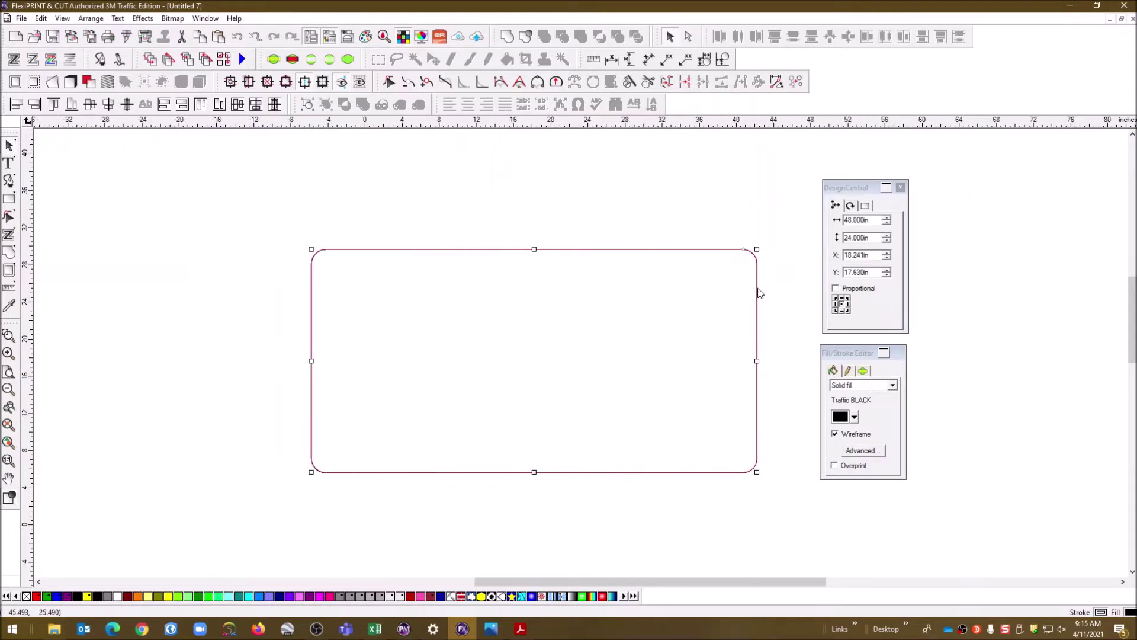
scroll(757, 291, "right", 5)
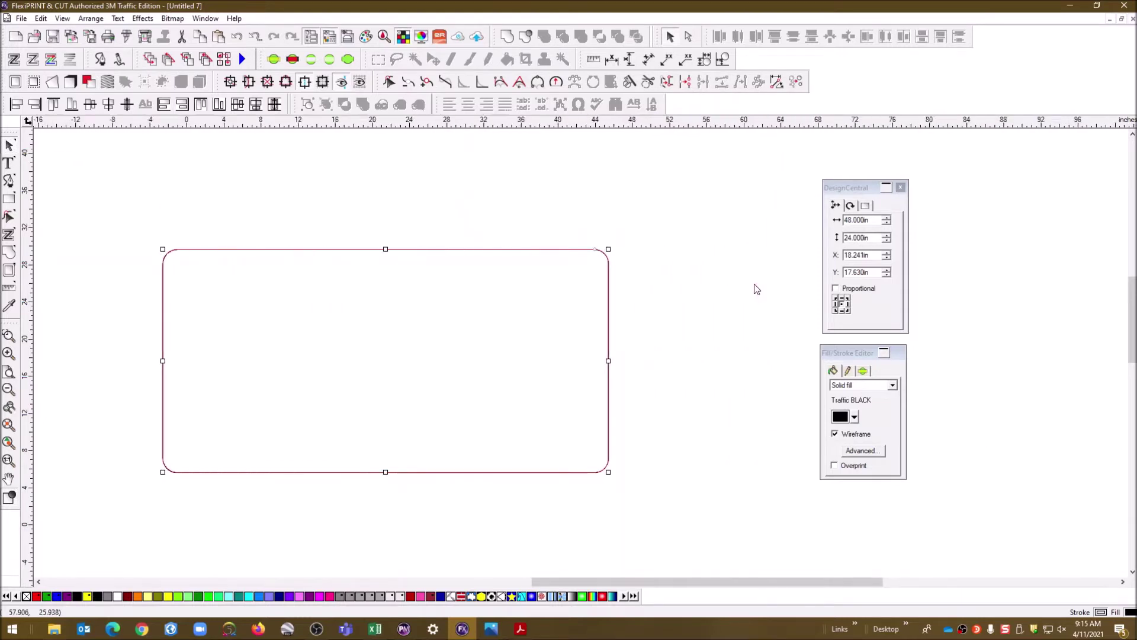
scroll(755, 289, "right", 4)
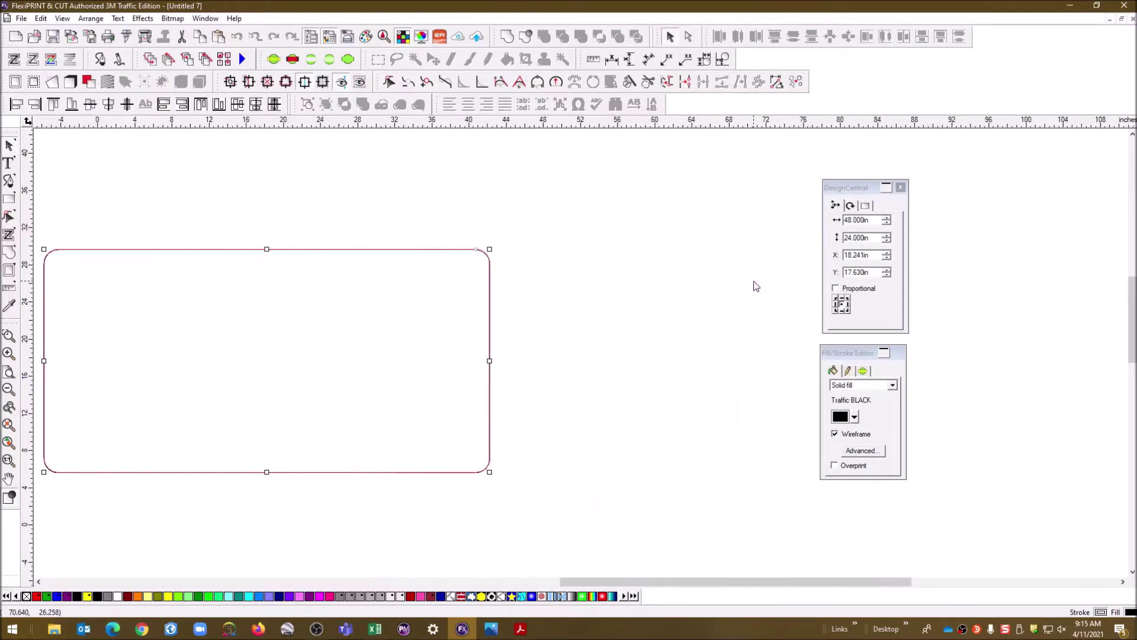
scroll(756, 286, "left", 3)
left_click_drag(862, 584, 818, 584)
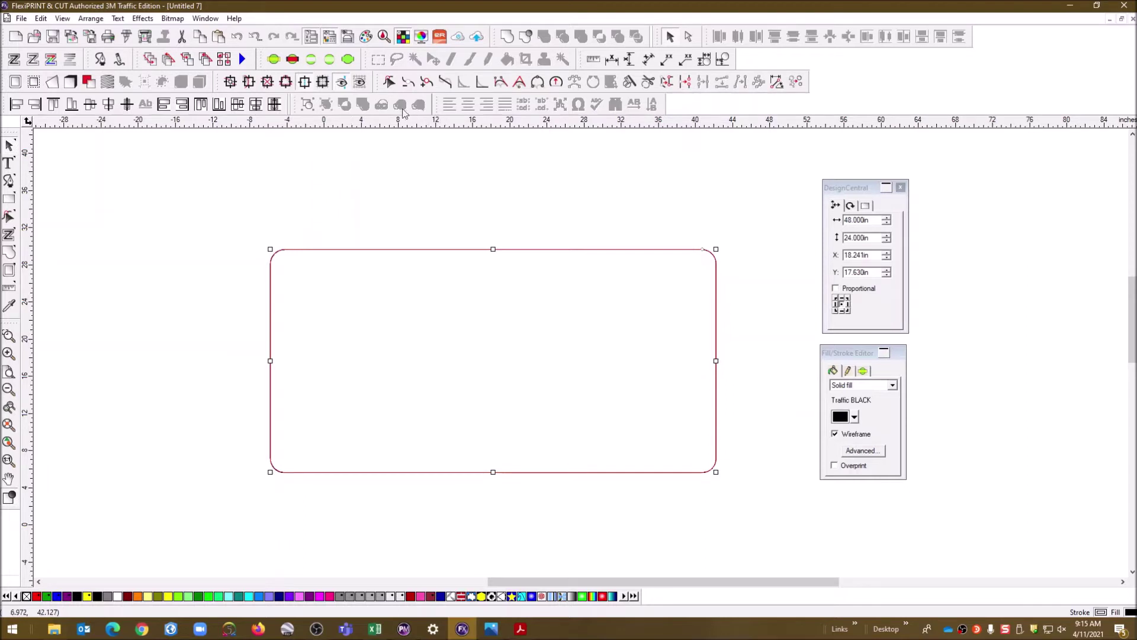
Place a vertical and a horizontal guideline crossing at about the zero point of the rulers.
left_click_drag(31, 219, 324, 138)
left_click_drag(141, 124, 122, 531)
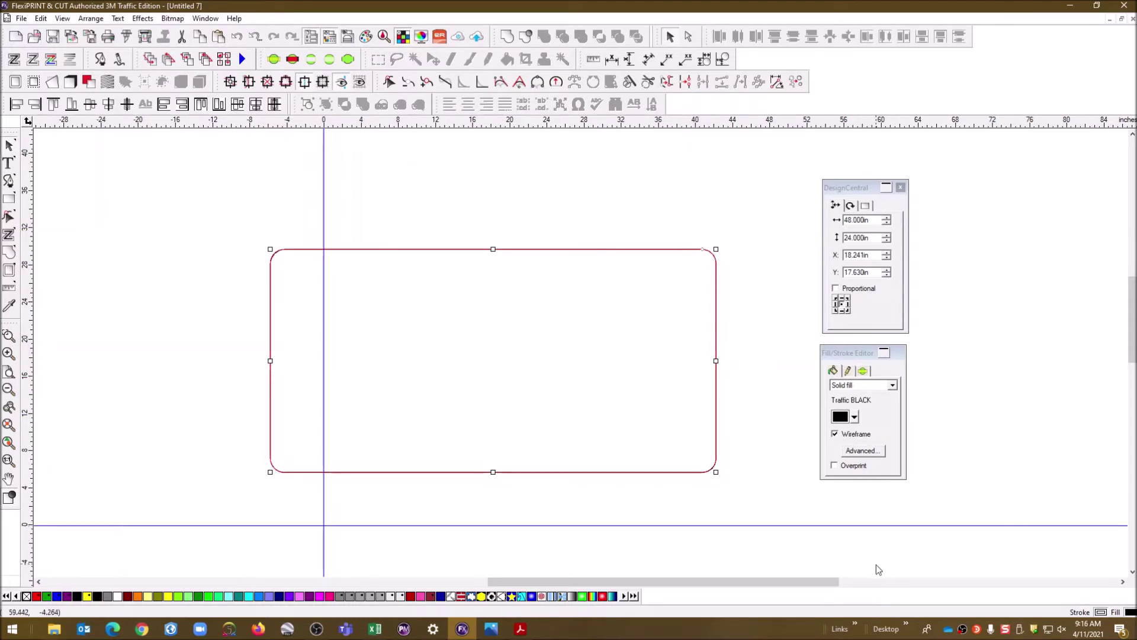
scroll(770, 568, "left", 5)
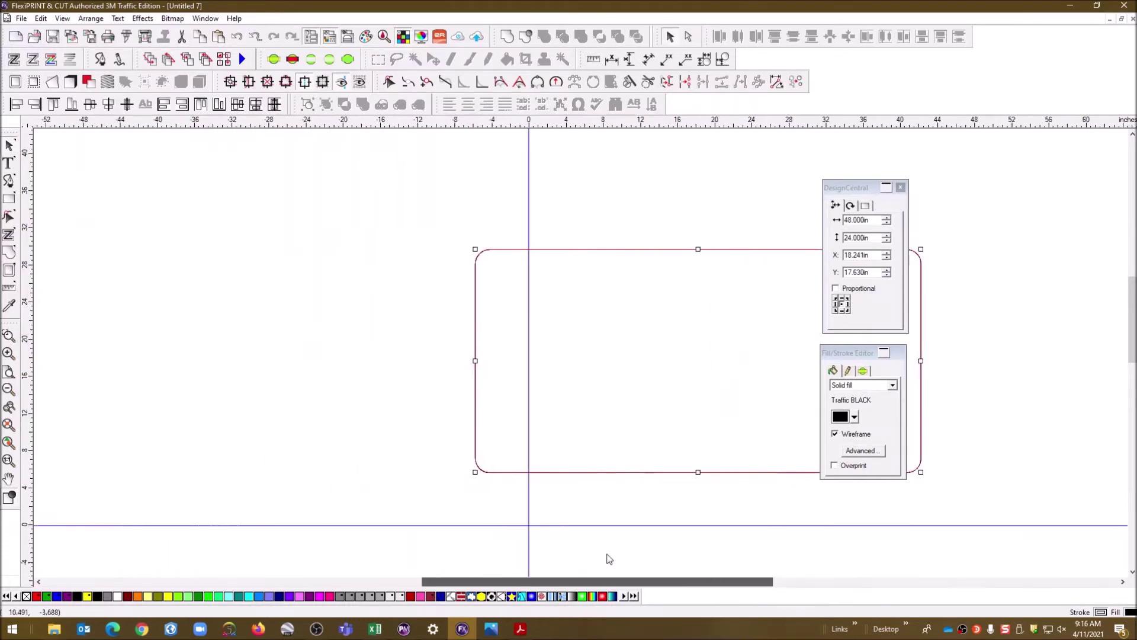
scroll(936, 438, "down", 3)
scroll(796, 379, "down", 1)
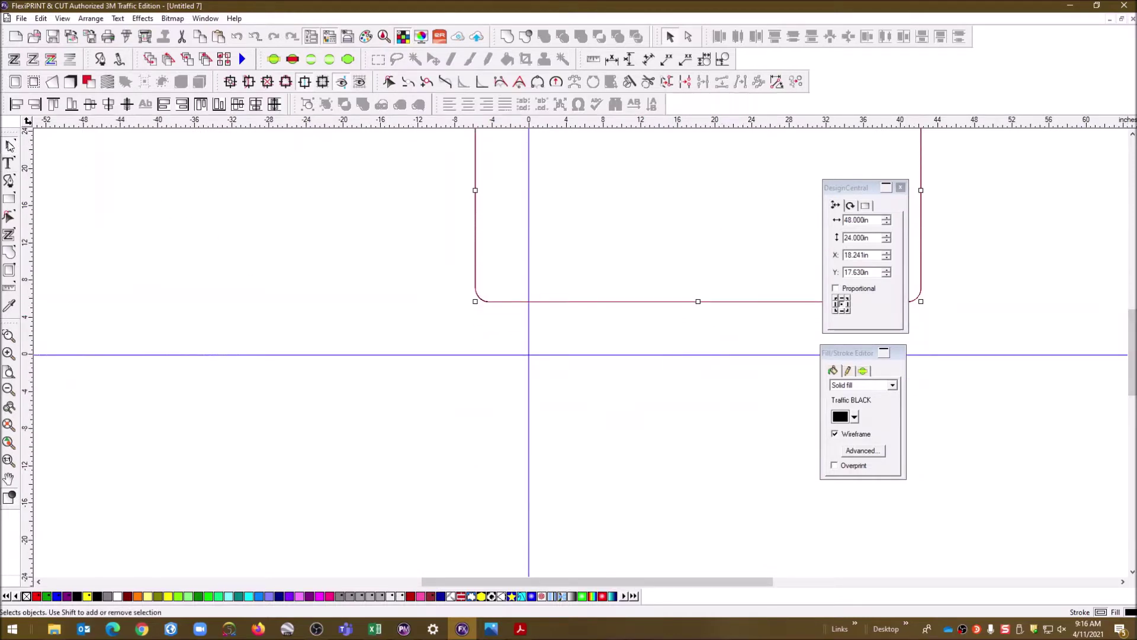
Align the rounded rectangle's center vertically with the horizontal guideline.
left_click(662, 235)
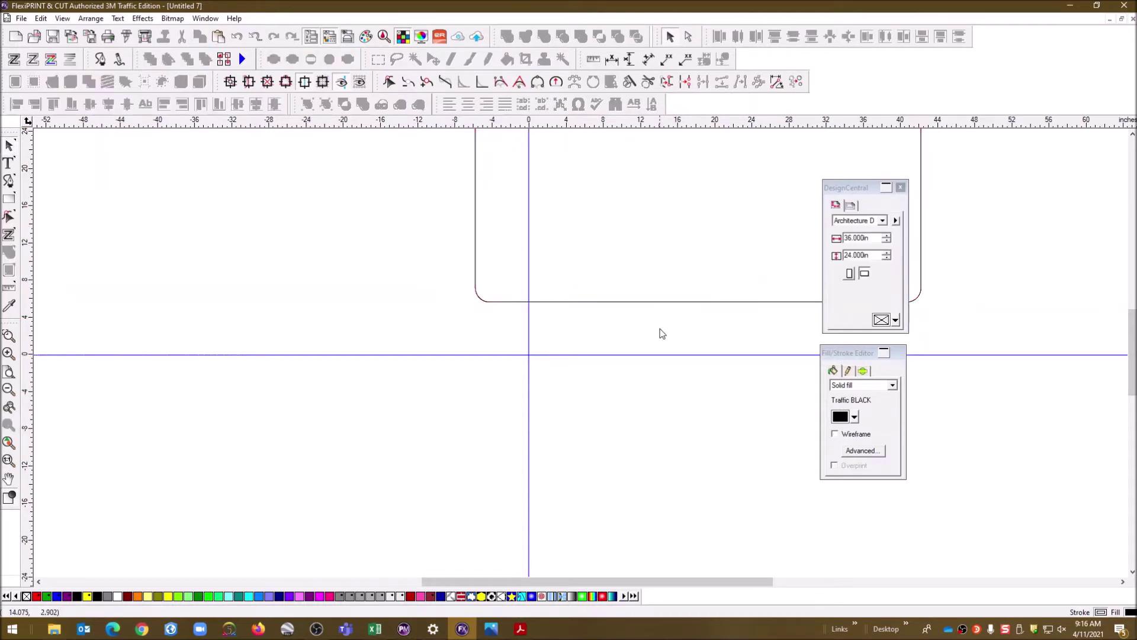
left_click(668, 302)
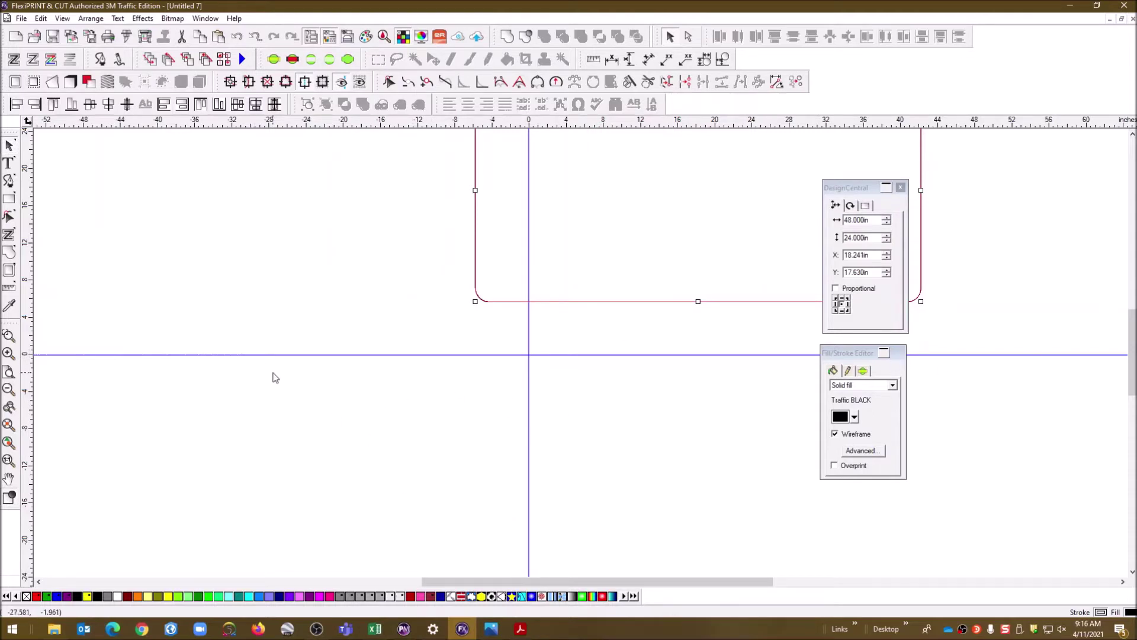
left_click(282, 355)
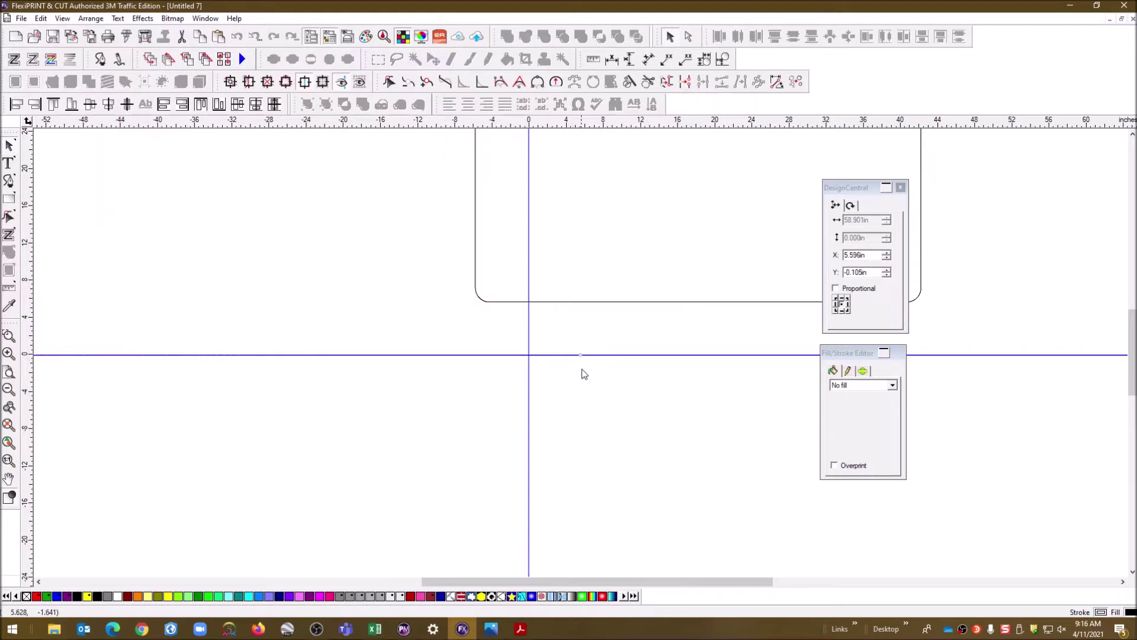
left_click(476, 173)
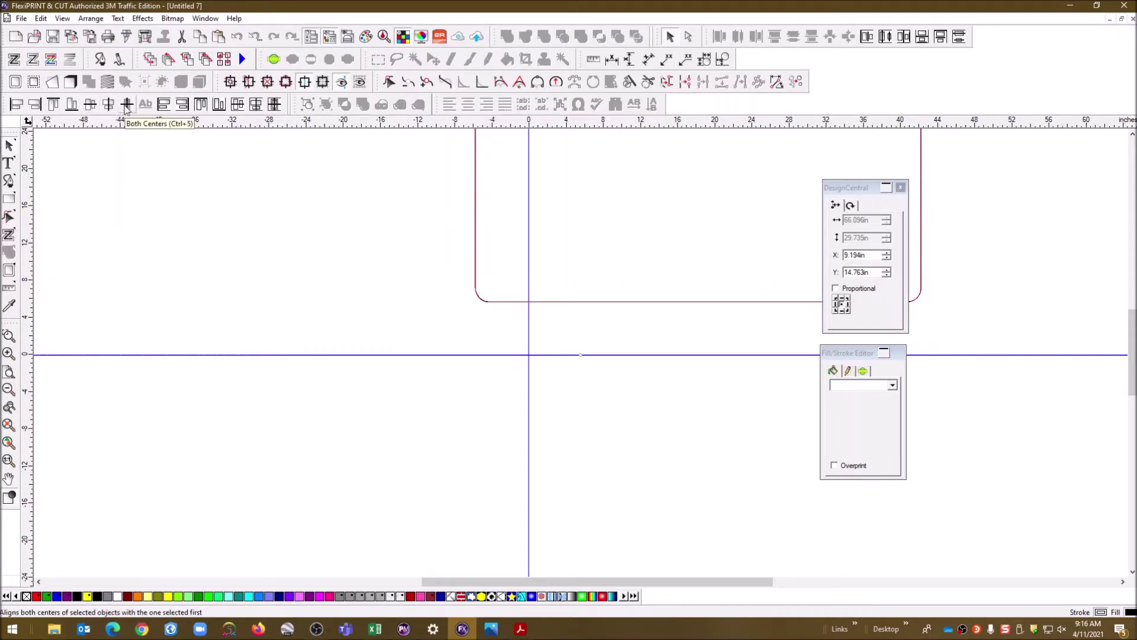
left_click(91, 105)
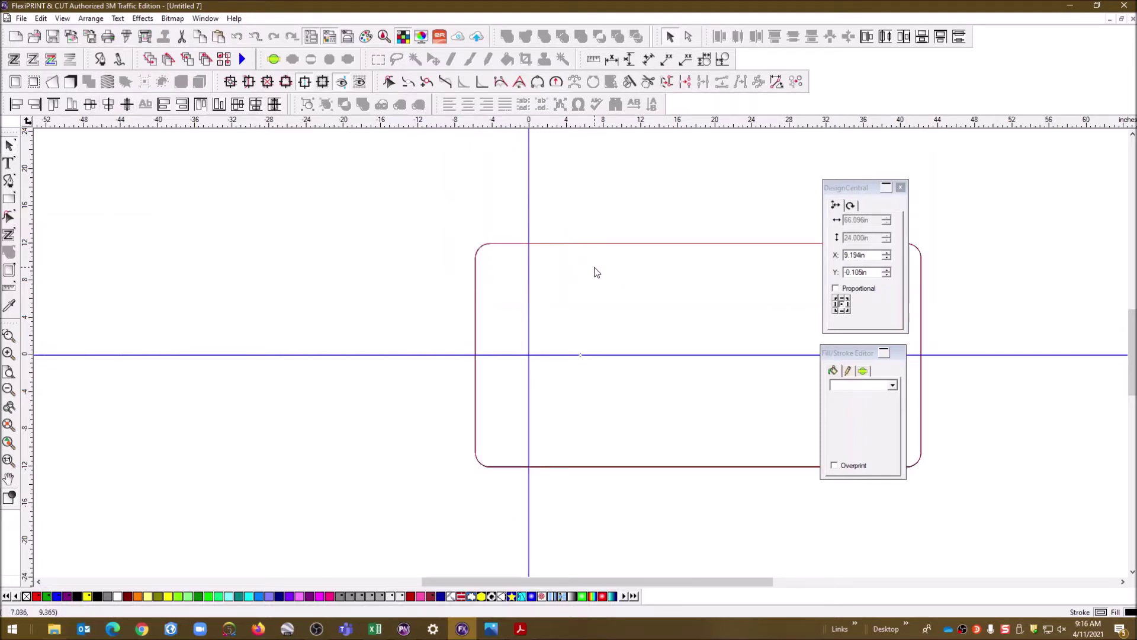
left_click(588, 243)
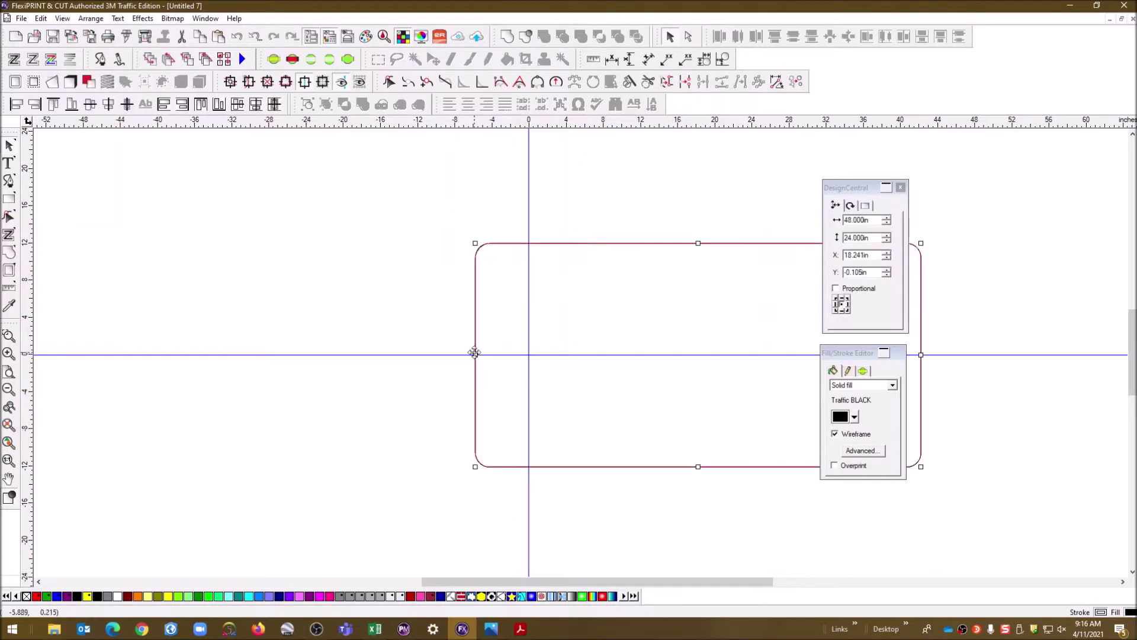
left_click(534, 260)
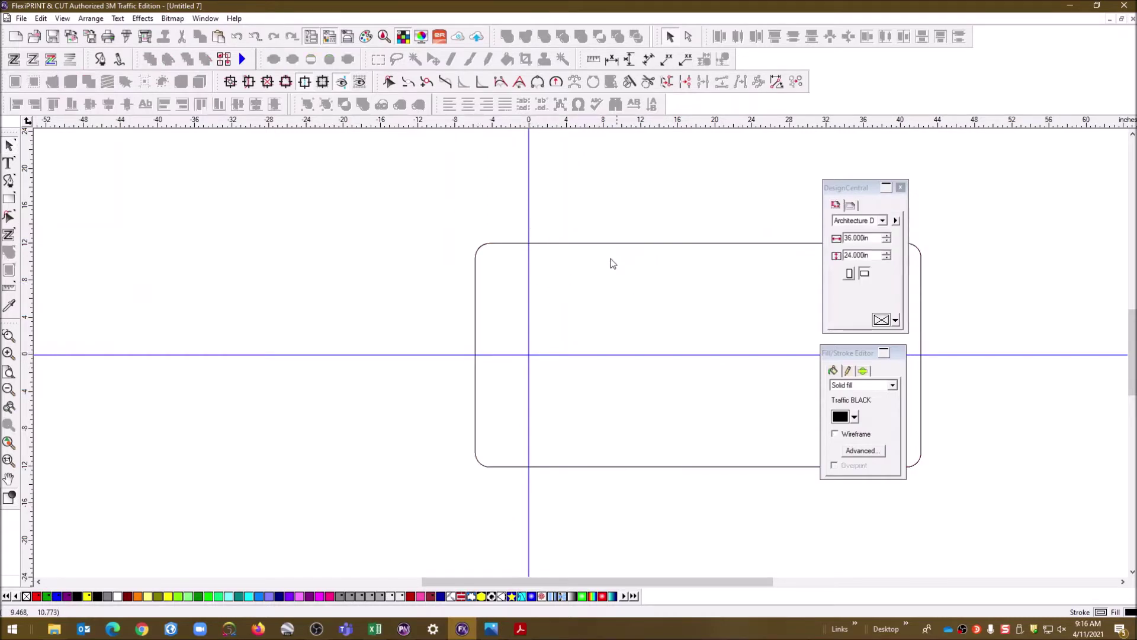
Nudge the rounded rectangle left until its center sits on the vertical guideline, at X about 0 in.
left_click(529, 182)
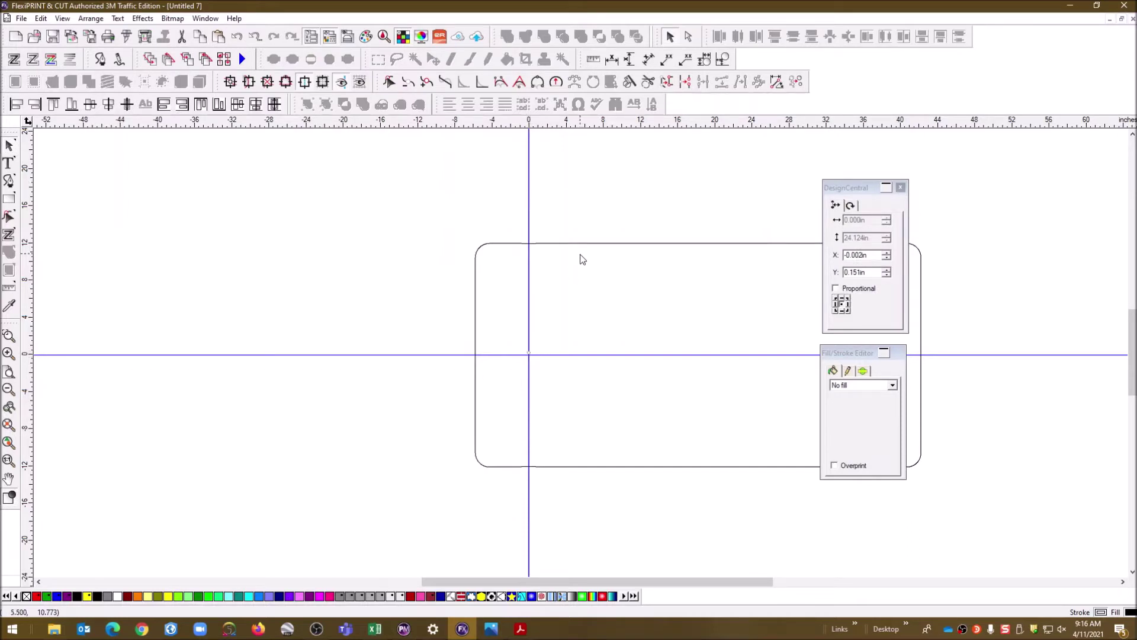
left_click(635, 233)
left_click(632, 244)
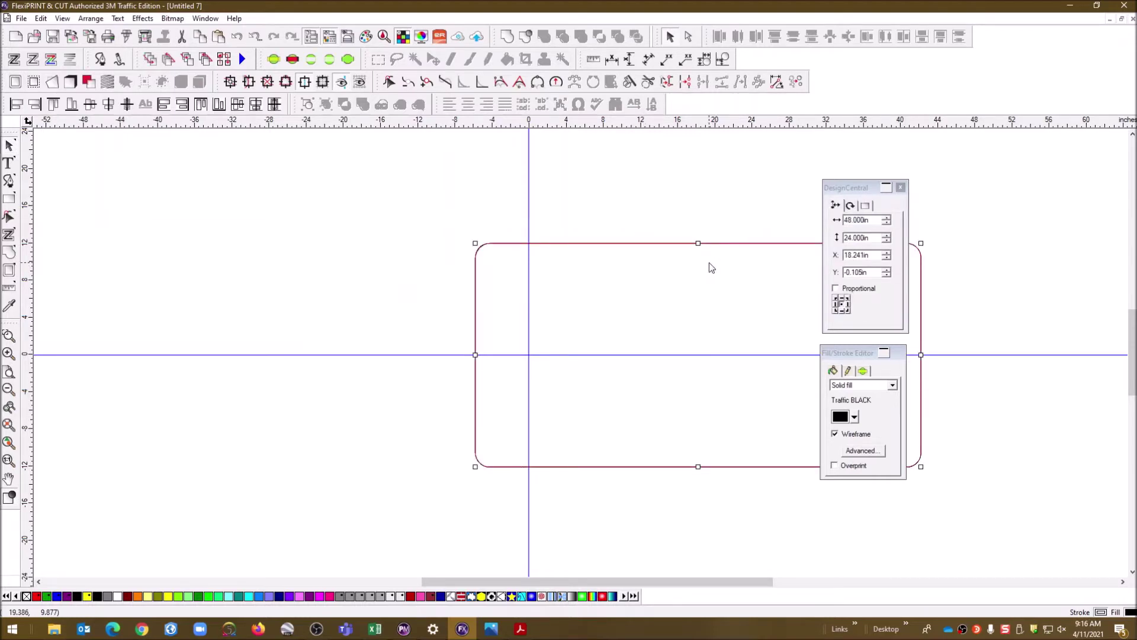
key("Left")
key("Left")
key("Left")
key("Left")
key("Left")
key("Left")
key("Left")
key("Left")
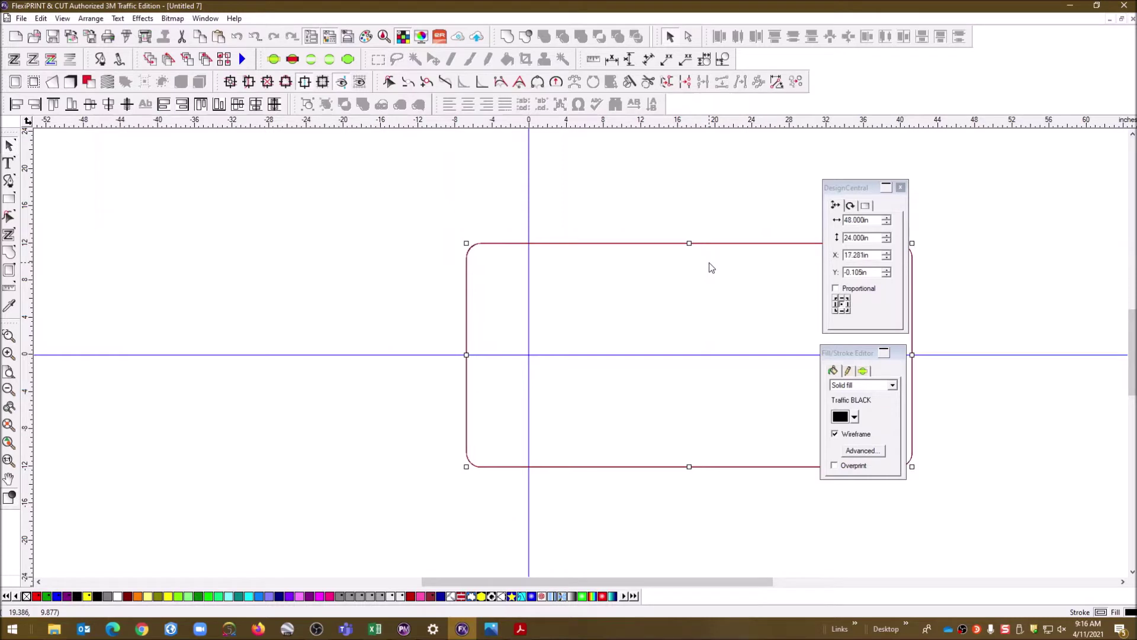
key("Left")
key("Left")
key("Left")
key("Left")
key("Left")
key("Left")
key("Left")
key("Left")
key("Left")
key("Left")
key("Left")
key("Left")
key("Left")
key("Left")
key("Left")
key("Left")
key("Left")
key("Left")
key("Left")
key("Left")
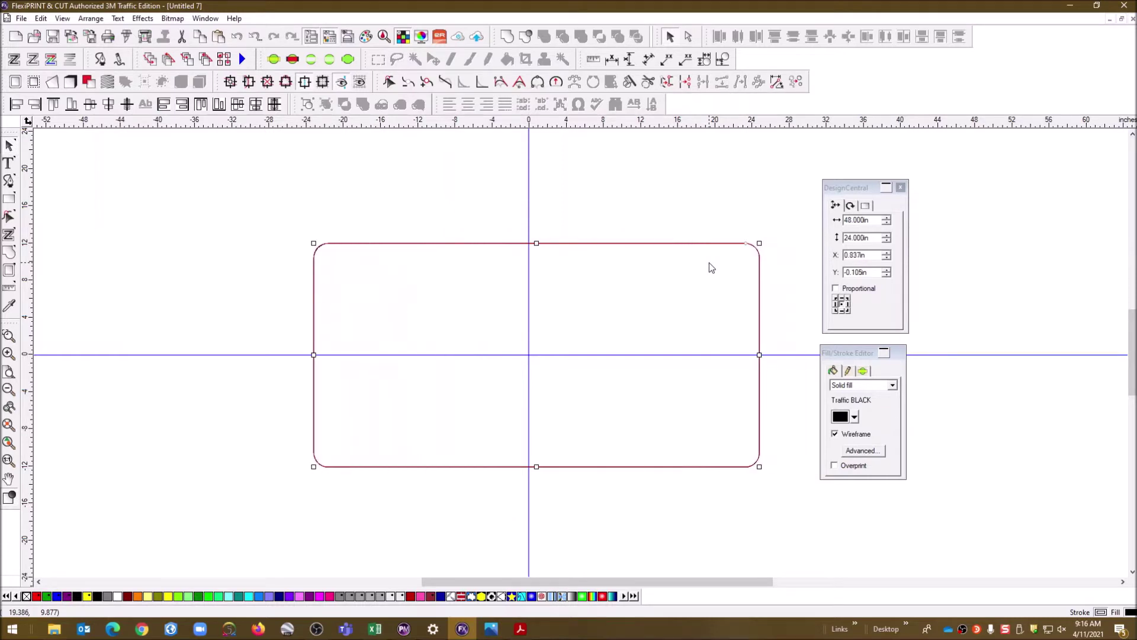
key("Left")
key("Left")
key("Left")
key("Left")
key("Left")
key("Left")
key("Left")
key("Left")
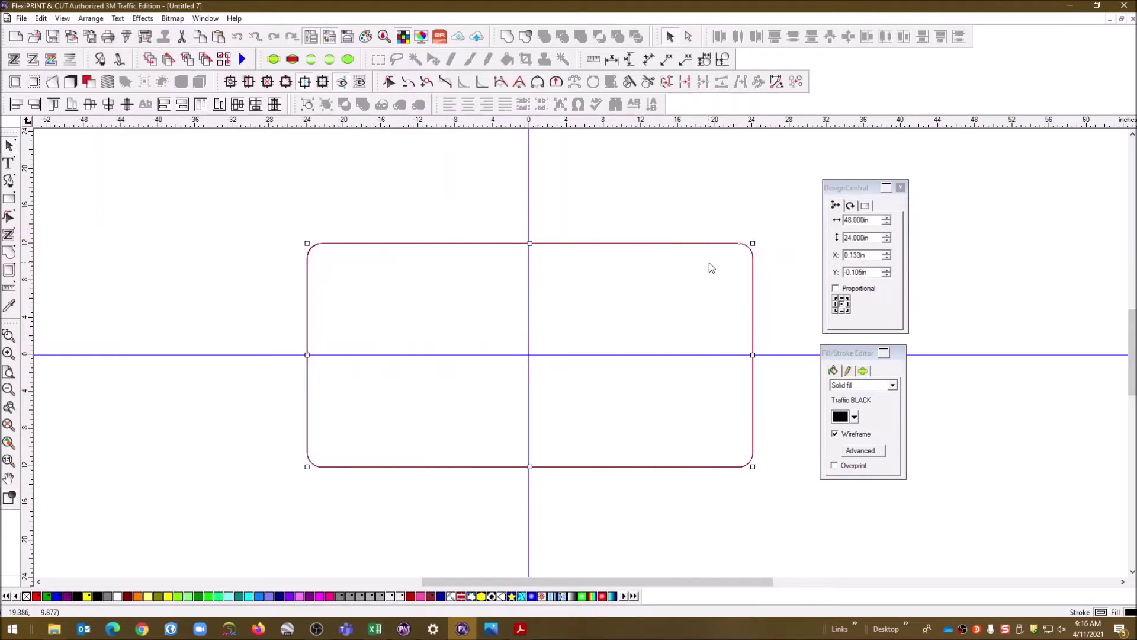
key("Left")
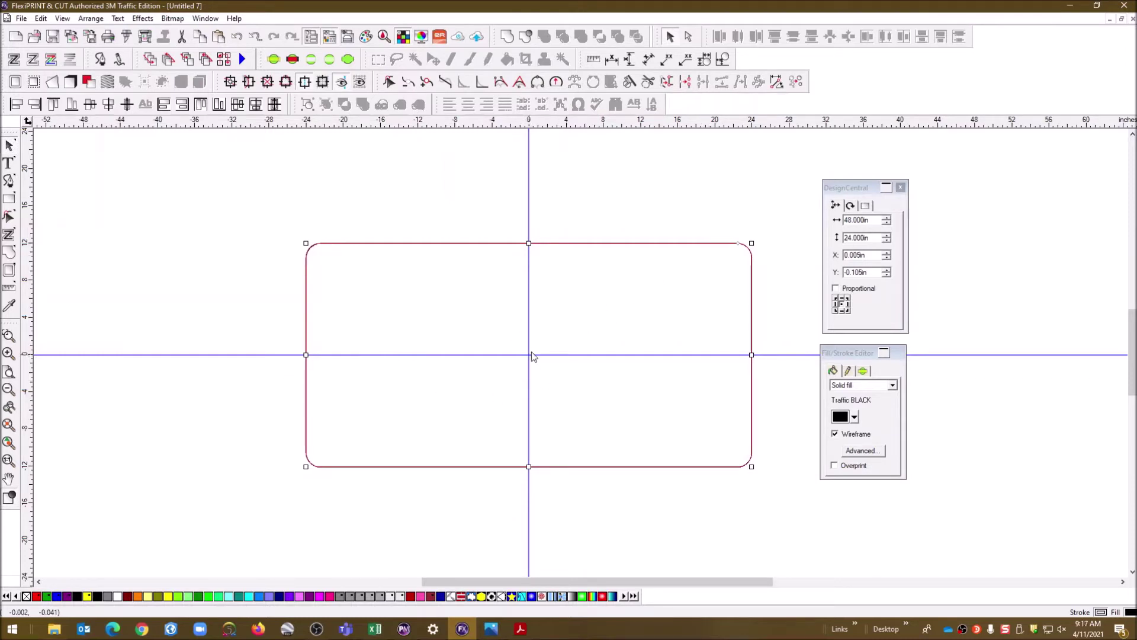
left_click(645, 199)
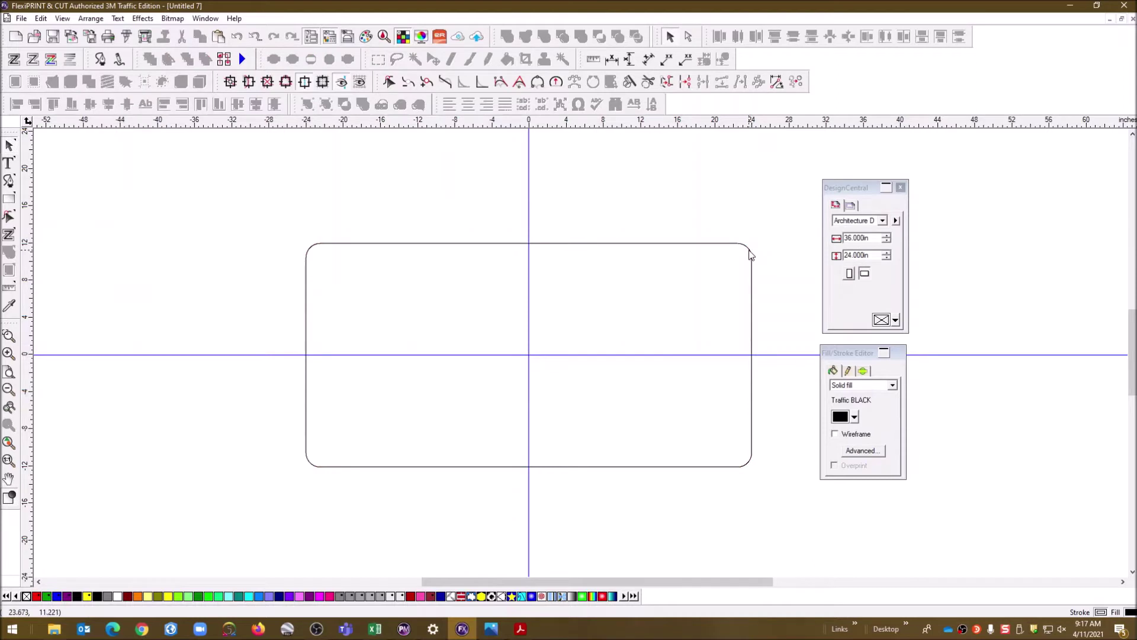
Check the border in the guide sign reference image and start an Outline effect on the rounded rectangle.
left_click_drag(1136, 89, 678, 93)
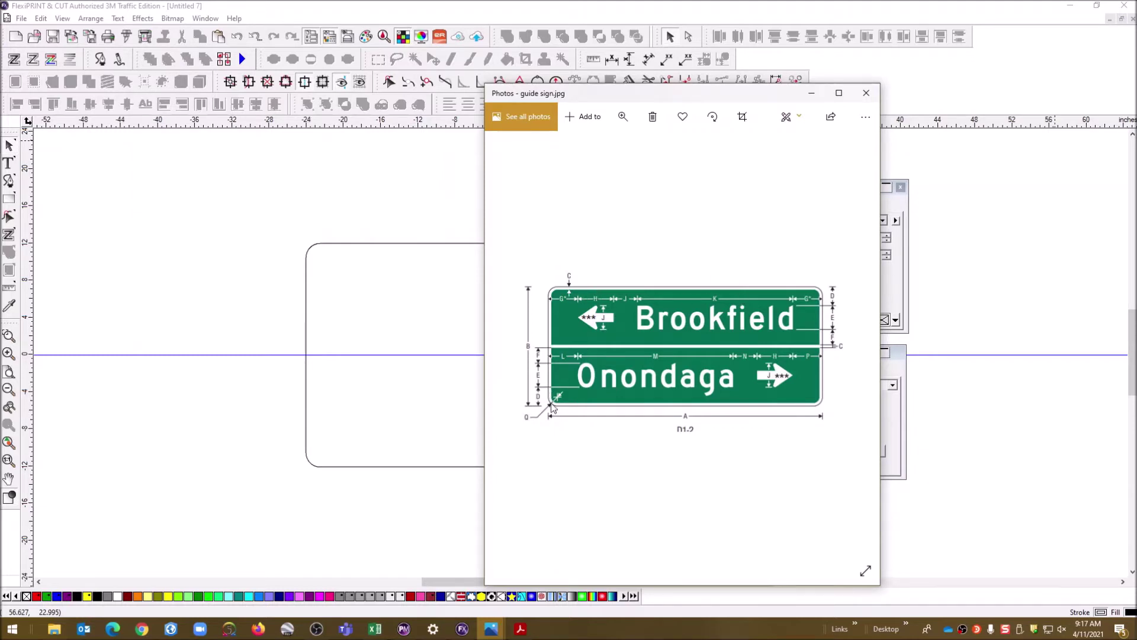
left_click_drag(665, 101, 1136, 148)
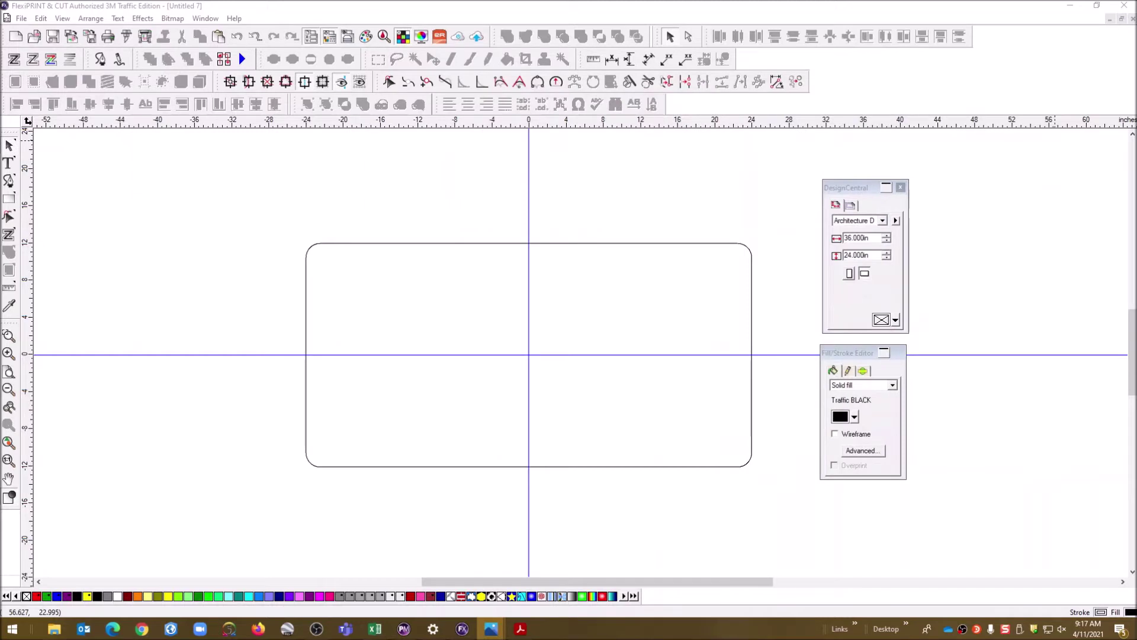
left_click(639, 243)
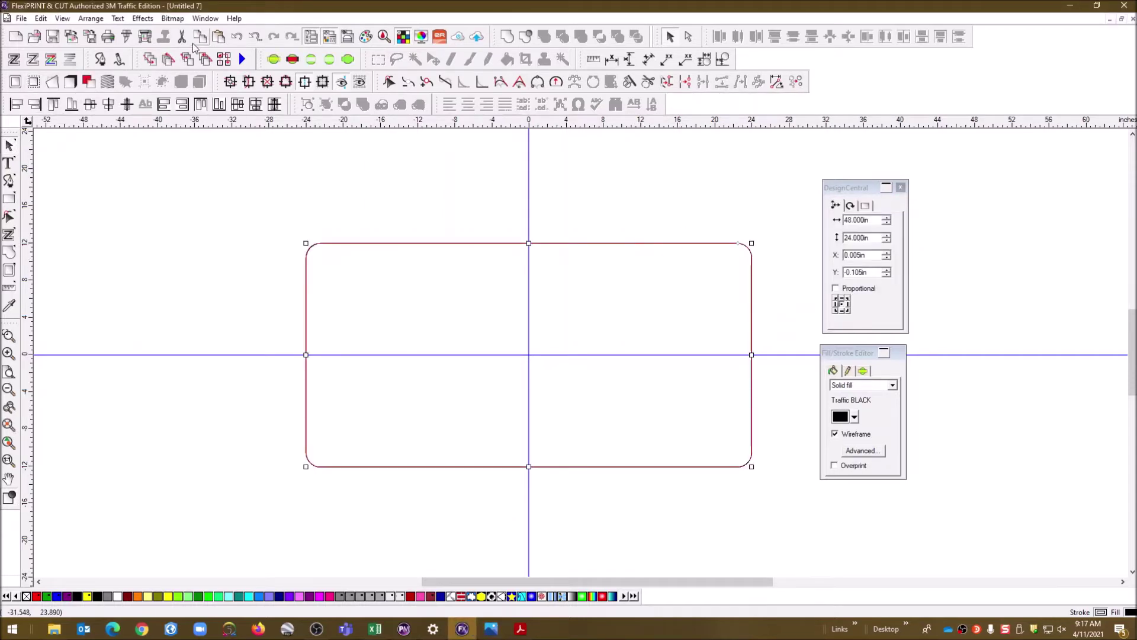
left_click(149, 23)
mouse_move(159, 36)
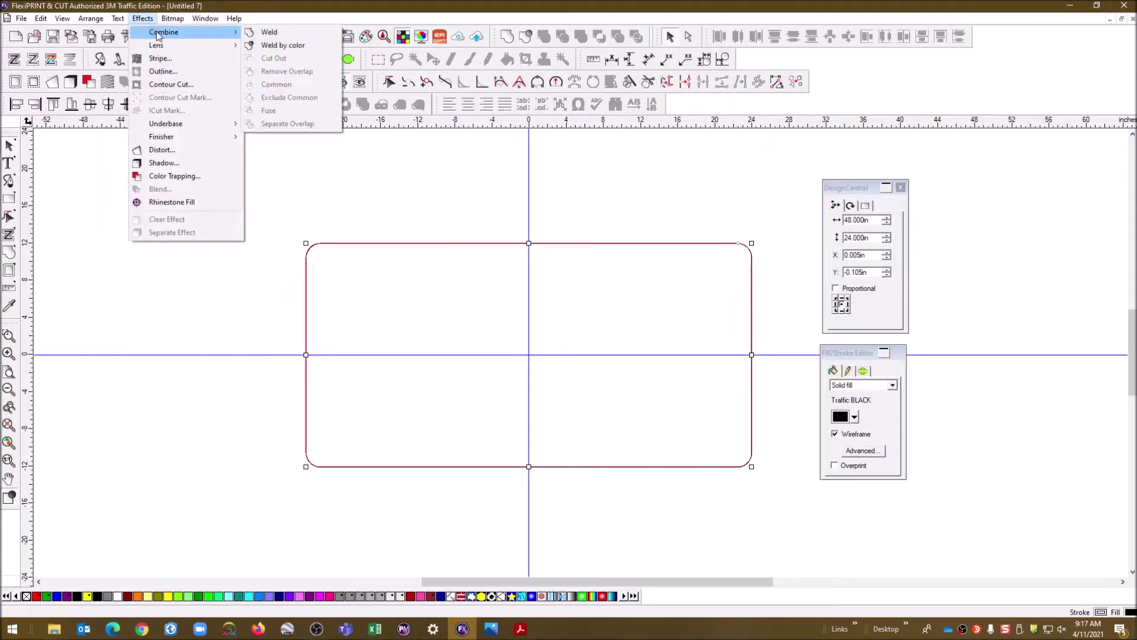
left_click(160, 72)
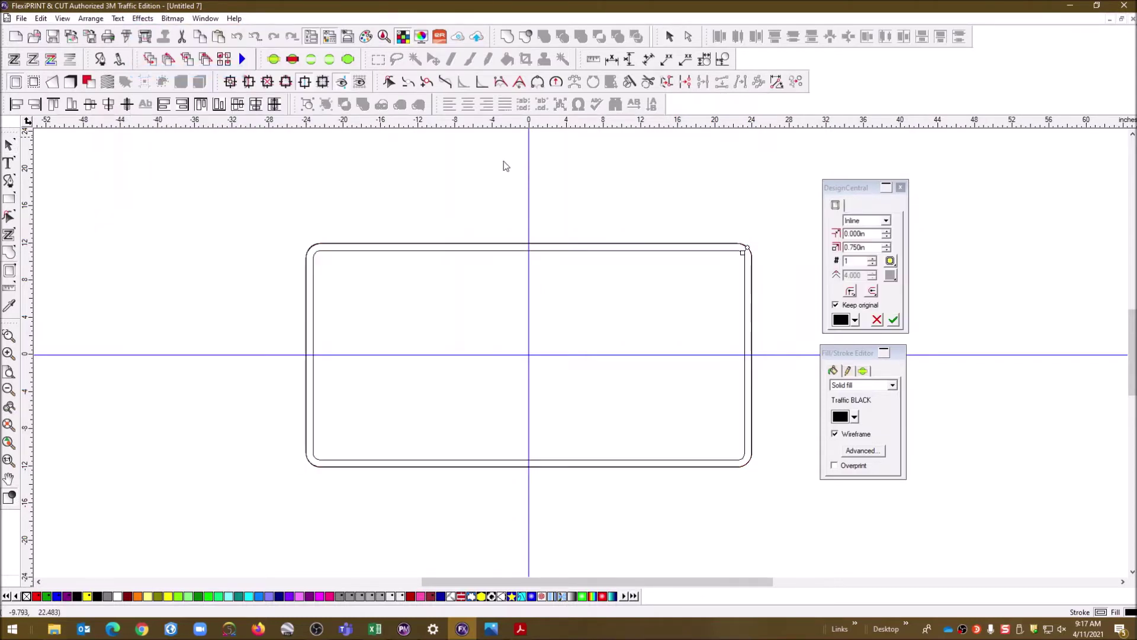
Try the Outline type for the border effect and switch it back to Inline.
left_click(877, 221)
left_click(853, 231)
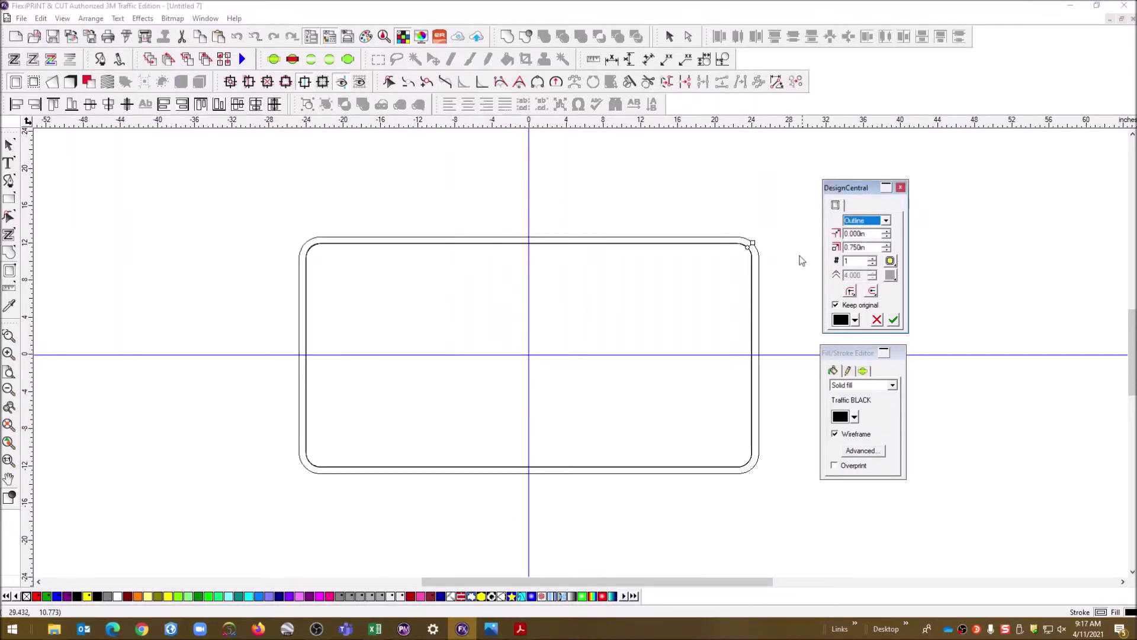
left_click(887, 221)
left_click(867, 239)
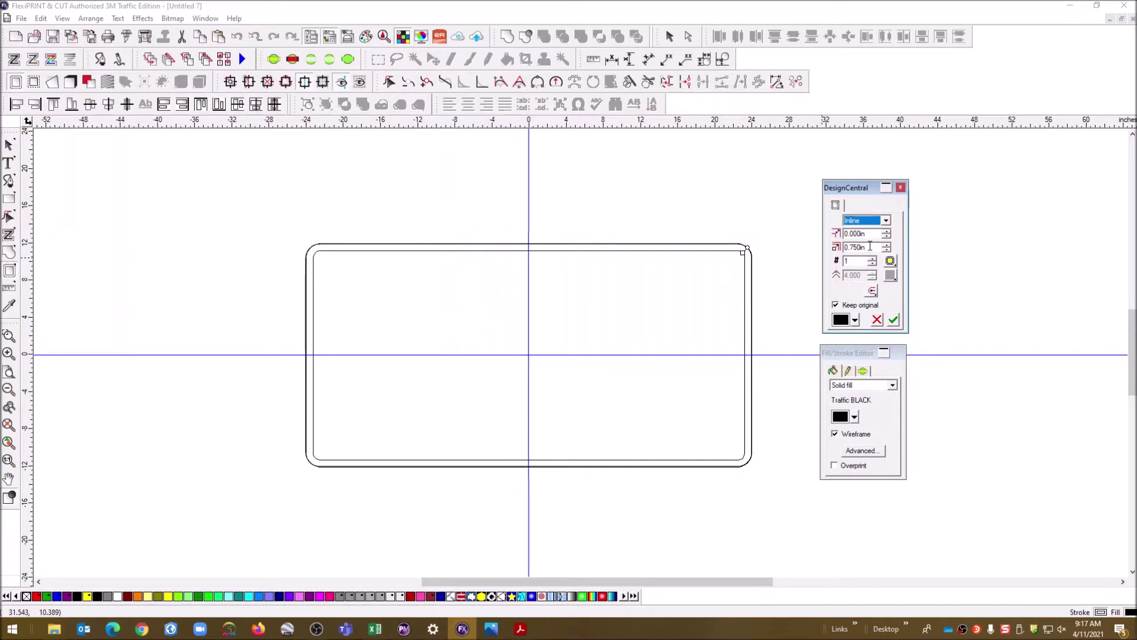
Set the inline offset to 0.625 in and apply the inner border, keeping the original rectangle.
key("Tab")
key("Tab")
type(".625")
left_click(895, 320)
left_click(1062, 264)
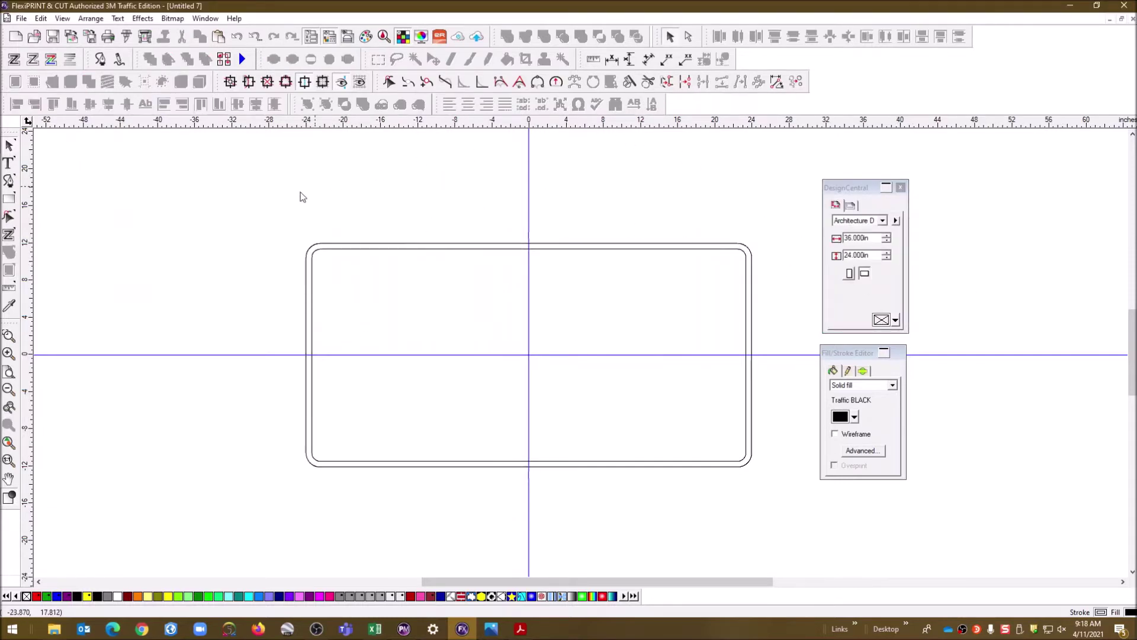
Draw a thin horizontal rectangle about 47.4 × 1.47 in across the sign, just above the horizontal guideline, overlapping both sides of the inset border.
left_click(751, 297)
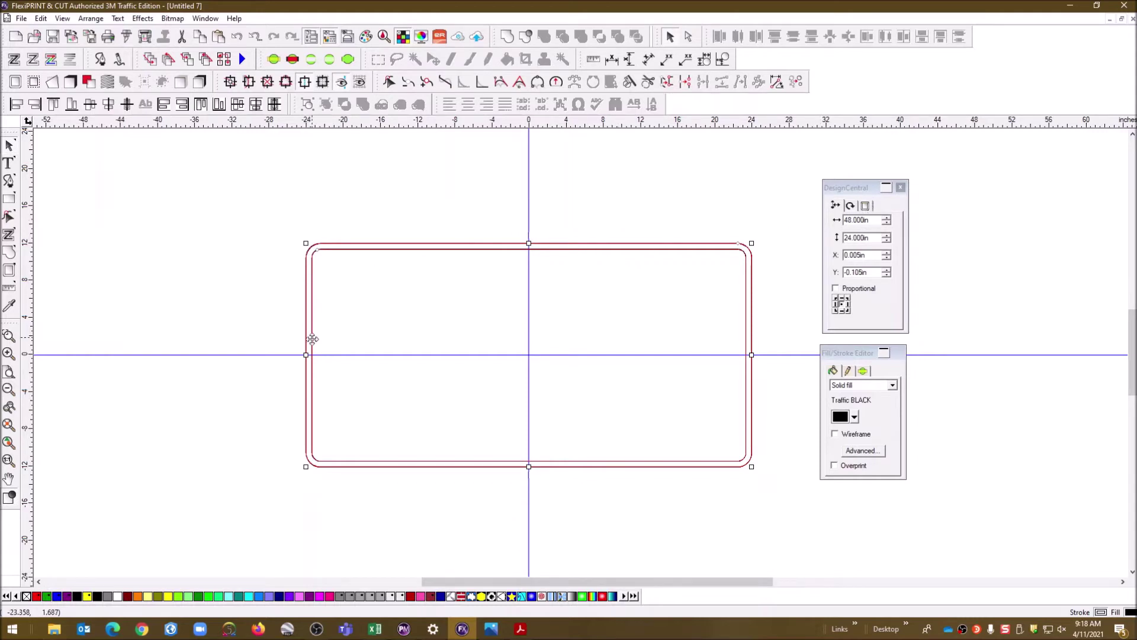
left_click(776, 323)
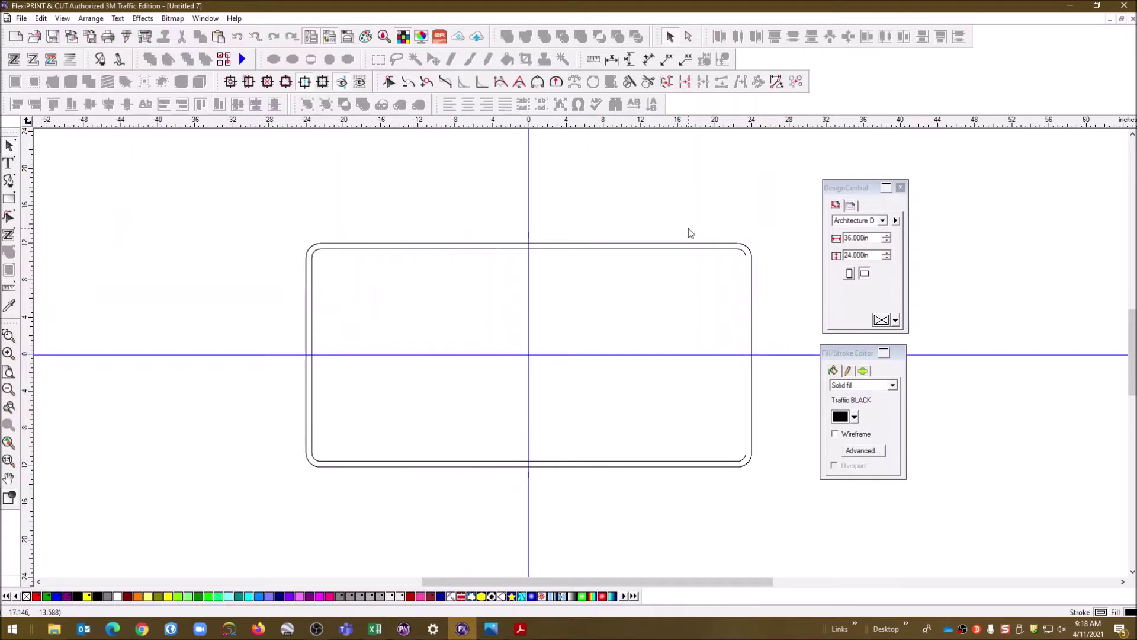
scroll(688, 229, "up", 3)
scroll(688, 229, "up", 2)
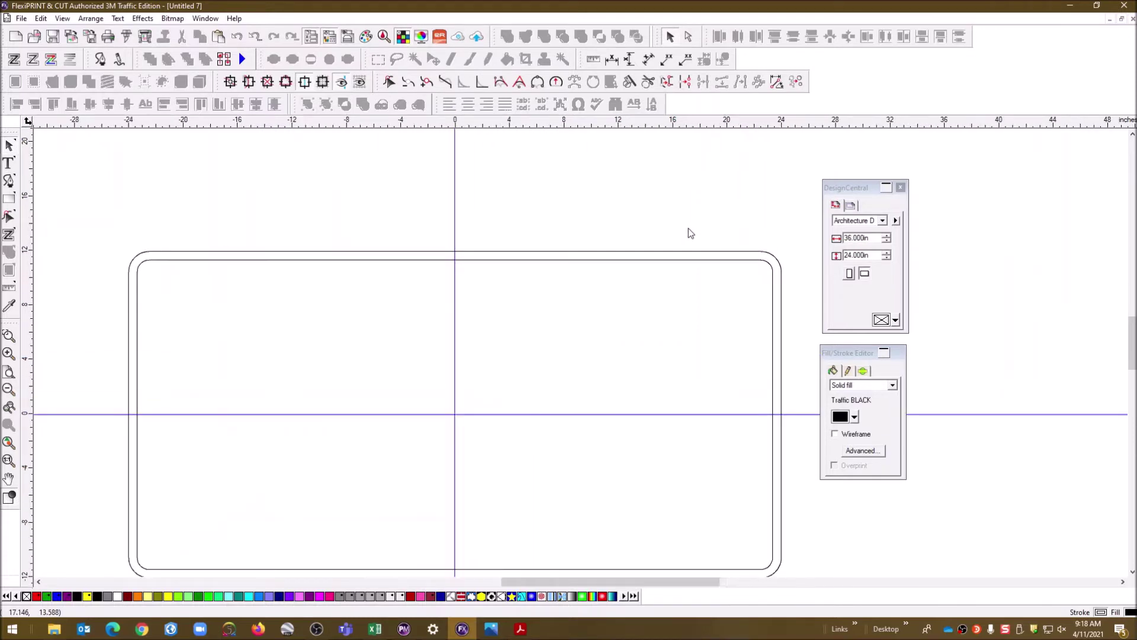
left_click_drag(1133, 340, 1133, 350)
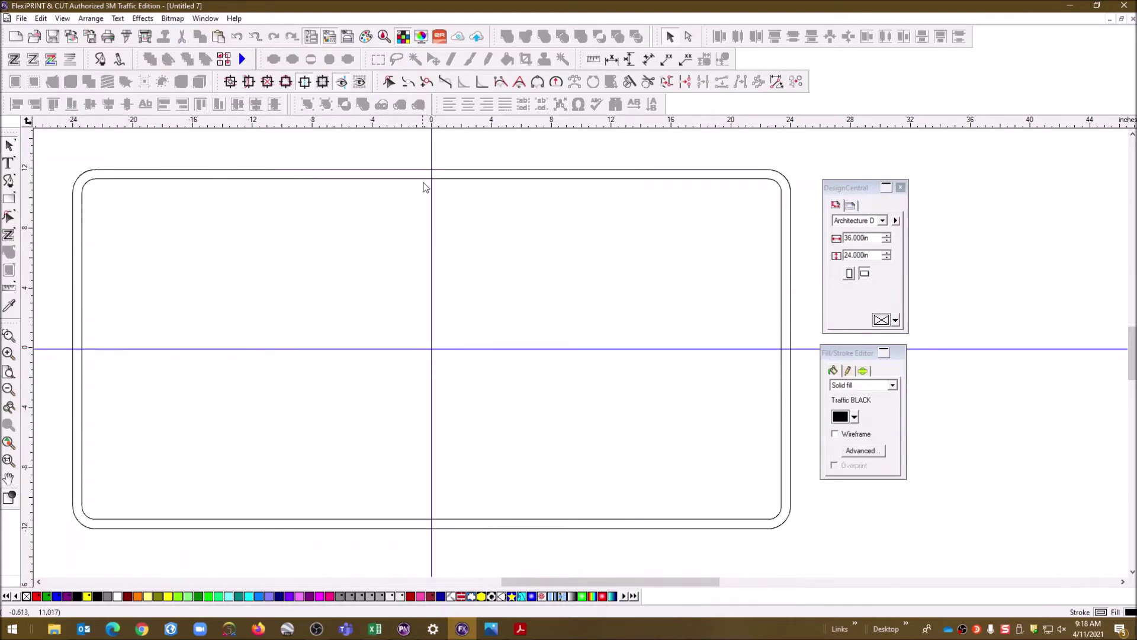
left_click(13, 202)
left_click(28, 206)
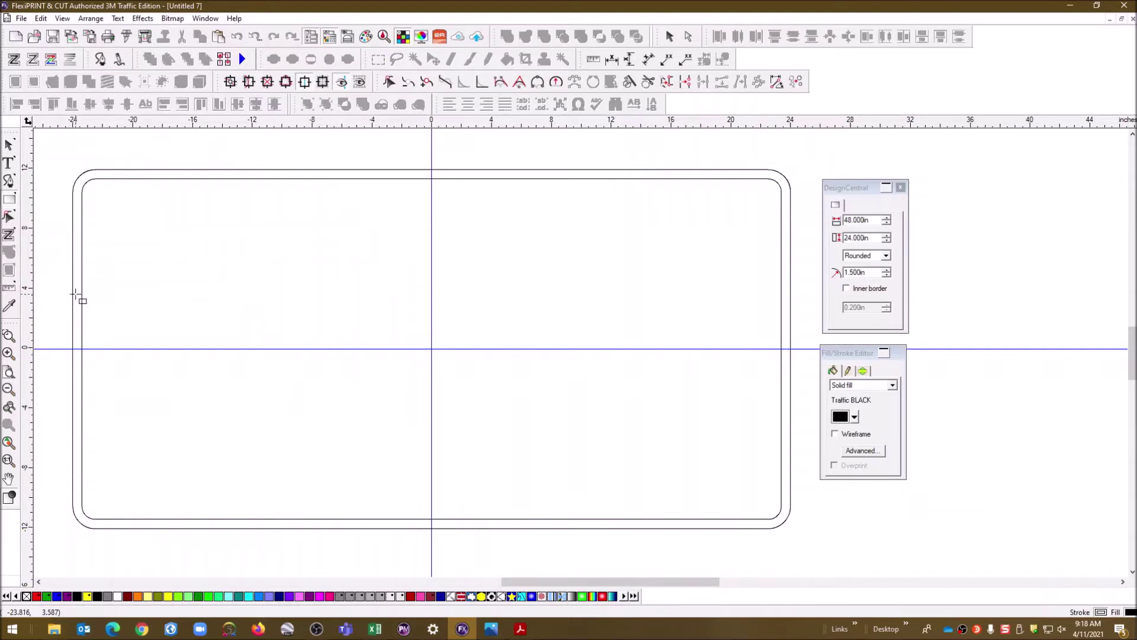
left_click_drag(76, 292, 786, 314)
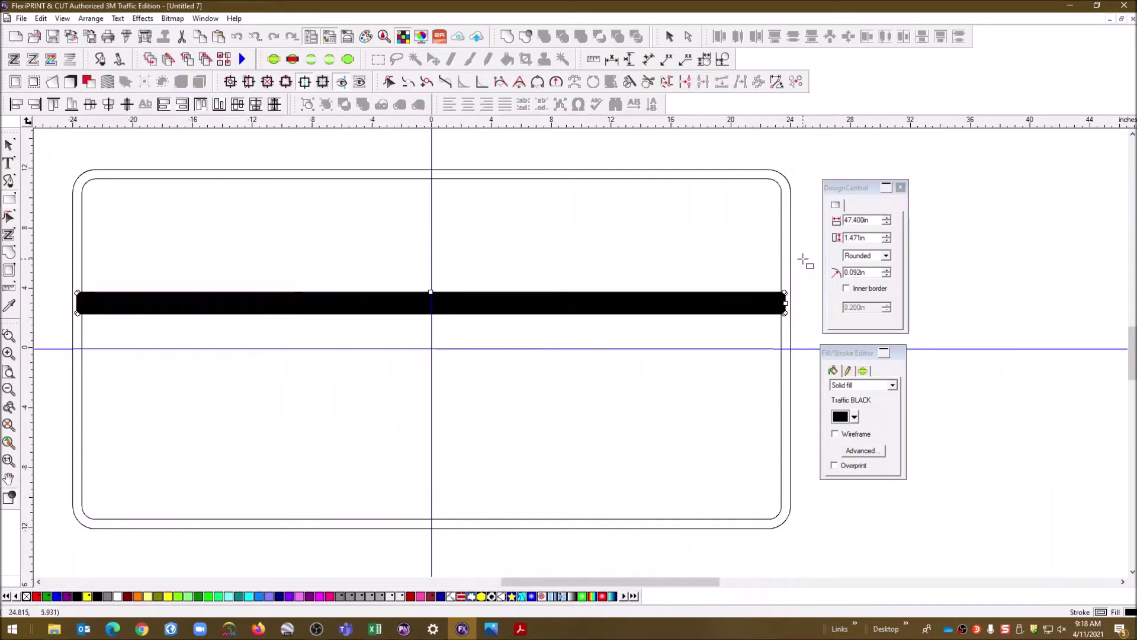
Give the horizontal bar Regular corners and a height of 0.625 in, and display its fill as wireframe.
left_click(886, 256)
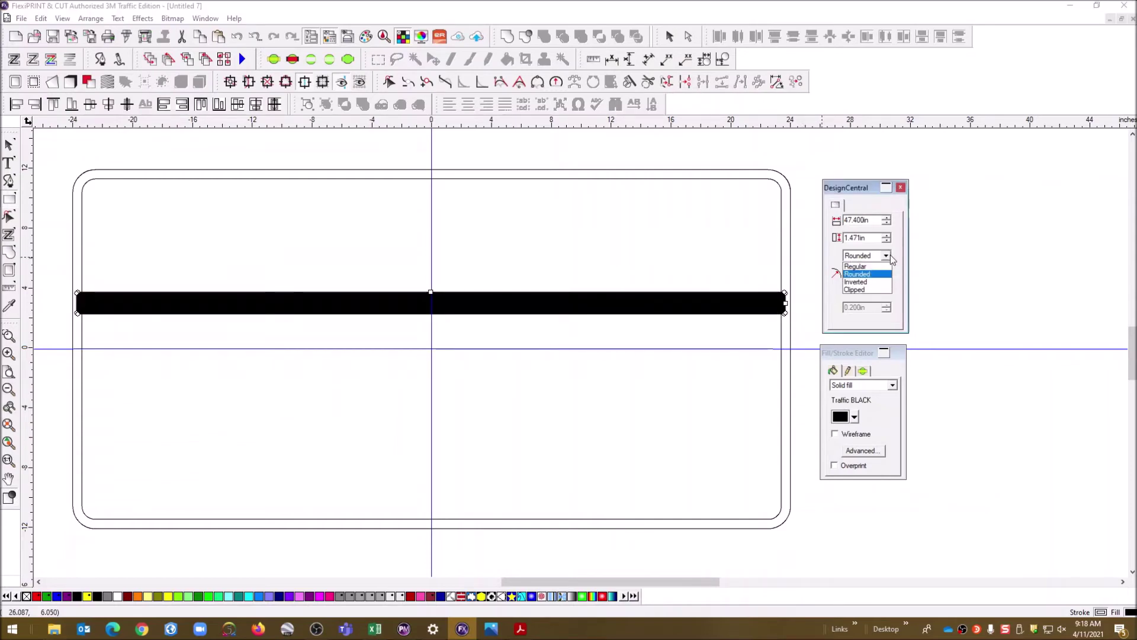
left_click(870, 267)
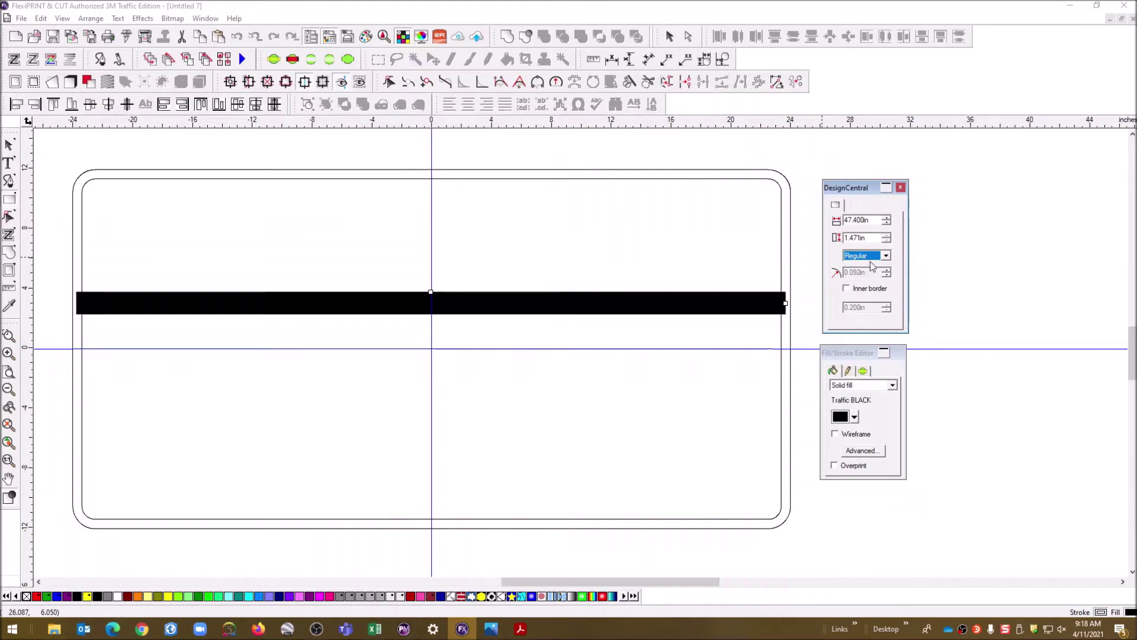
double_click(859, 238)
key("BackSpace")
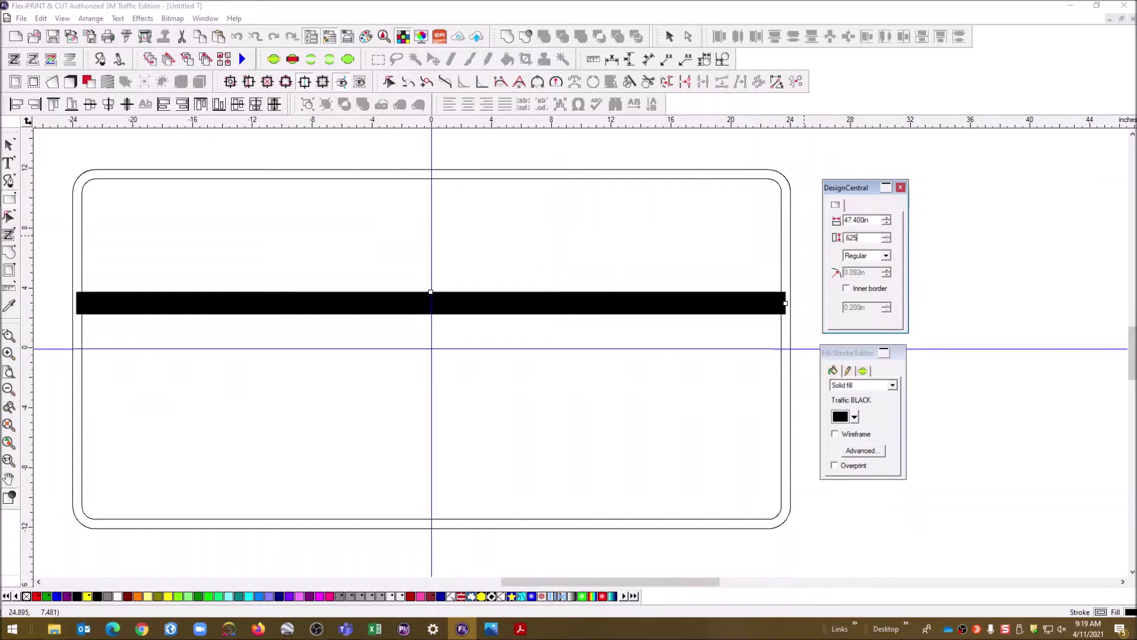
key("Return")
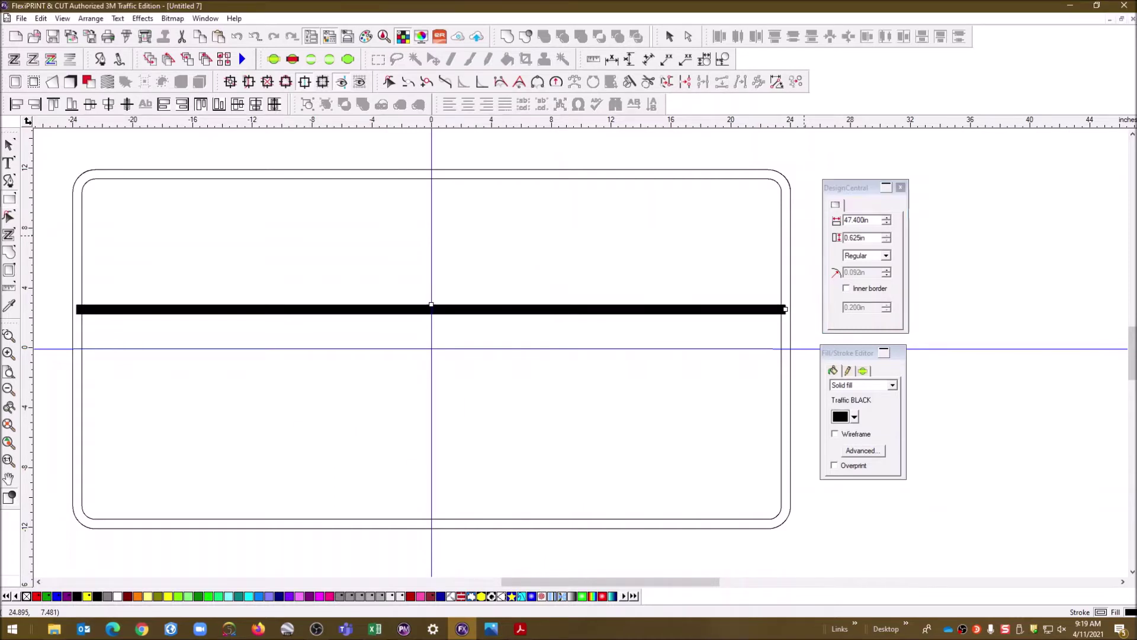
left_click(835, 434)
left_click(849, 536)
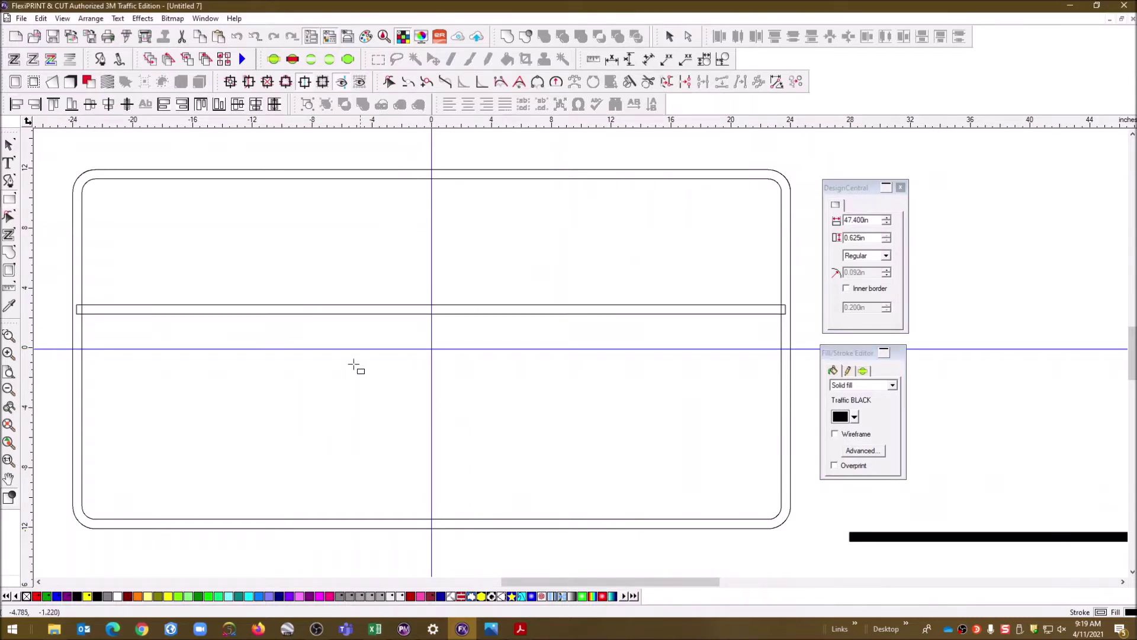
Select the horizontal bar and nudge it down to a Y position of about 2 in.
left_click(9, 145)
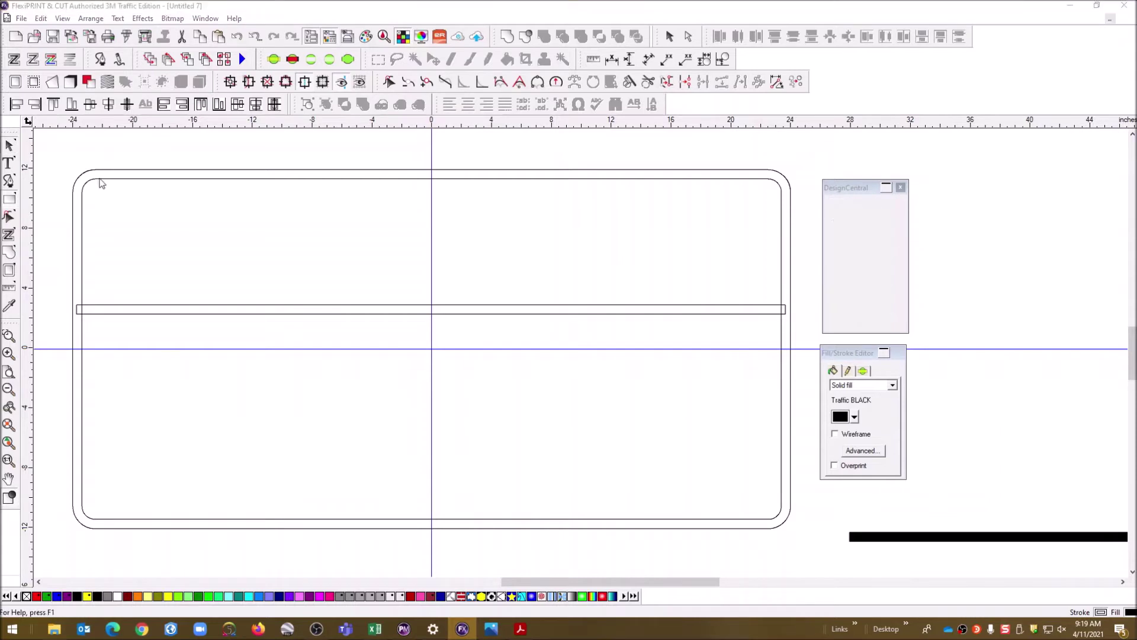
left_click(335, 309)
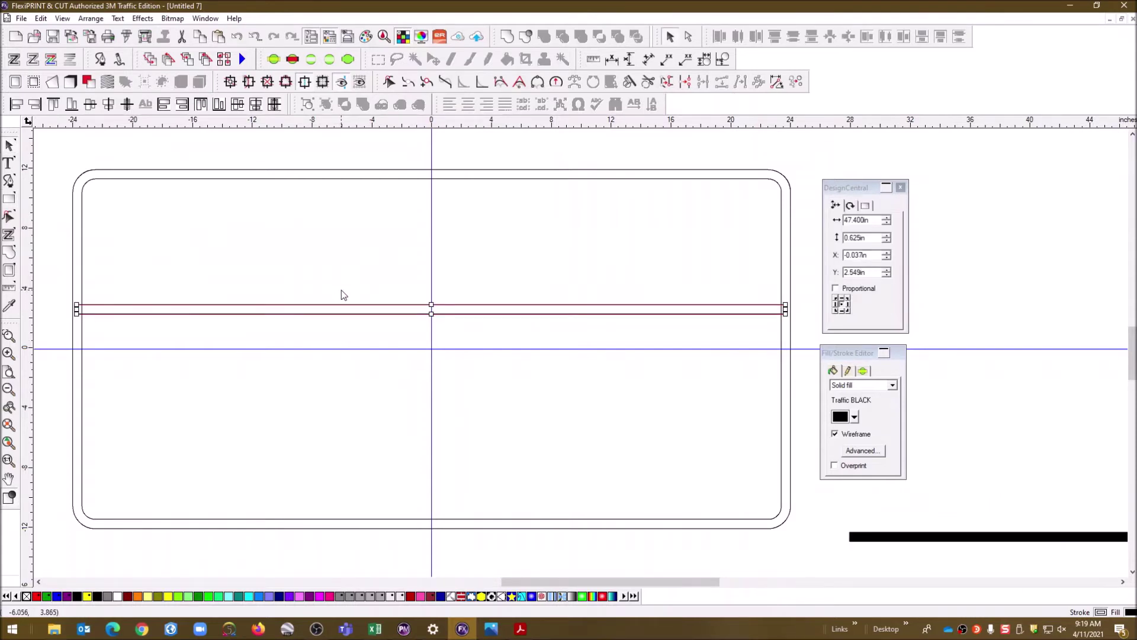
key("Down")
key("Down")
key("Down")
key("Down")
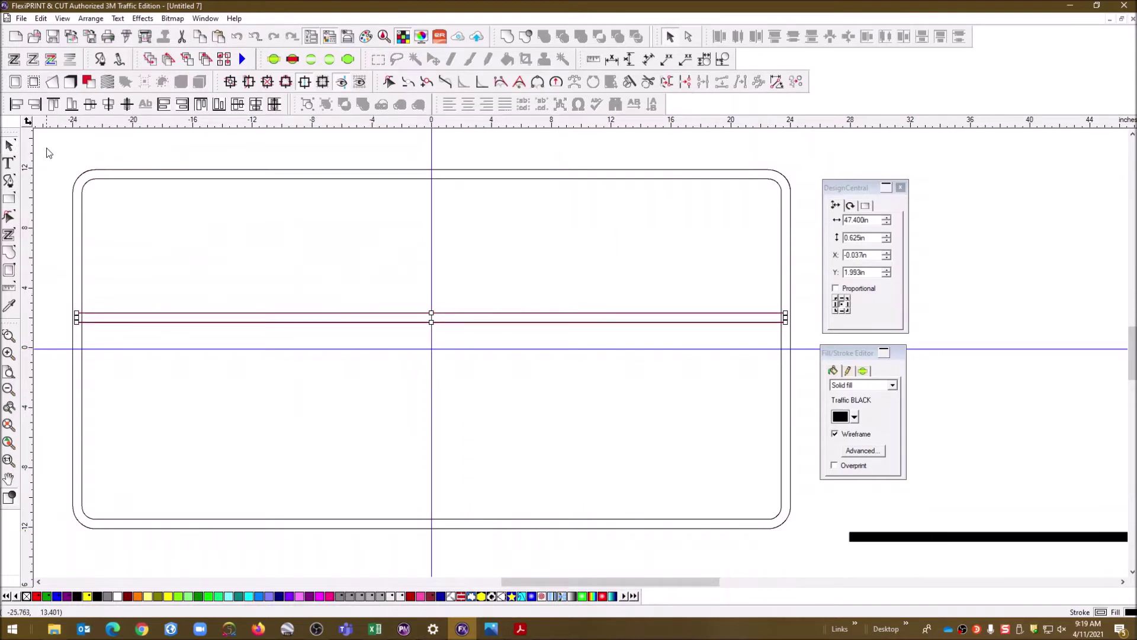
Center the bar vertically on the bordered sign and move the horizontal guideline above the sign, to Y about 13.1 in.
left_click_drag(61, 166, 182, 352)
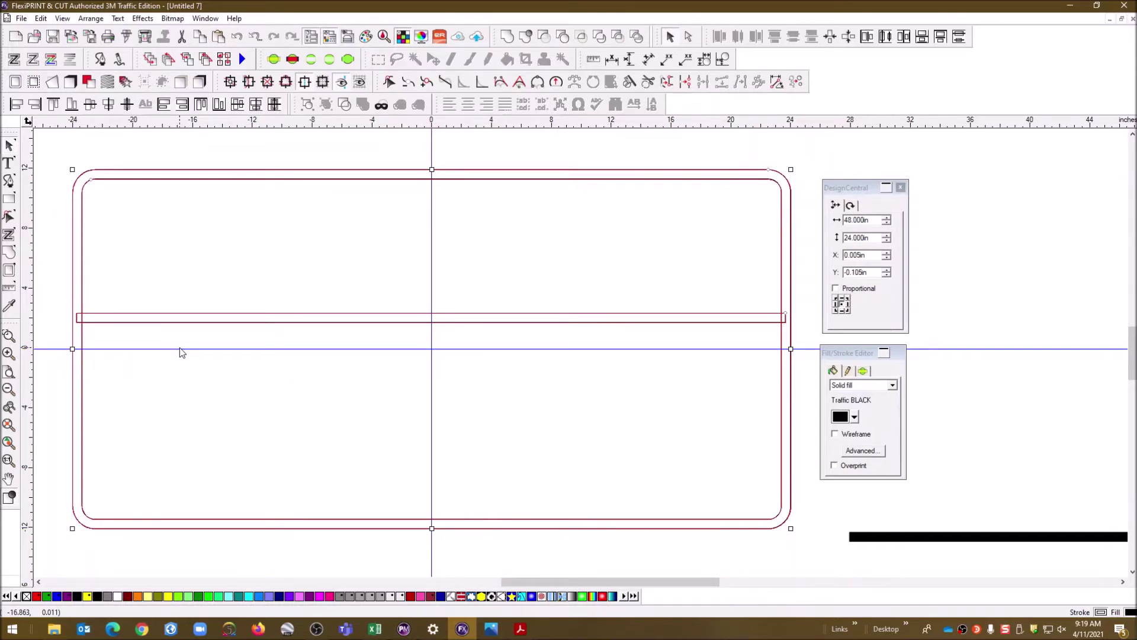
key("c")
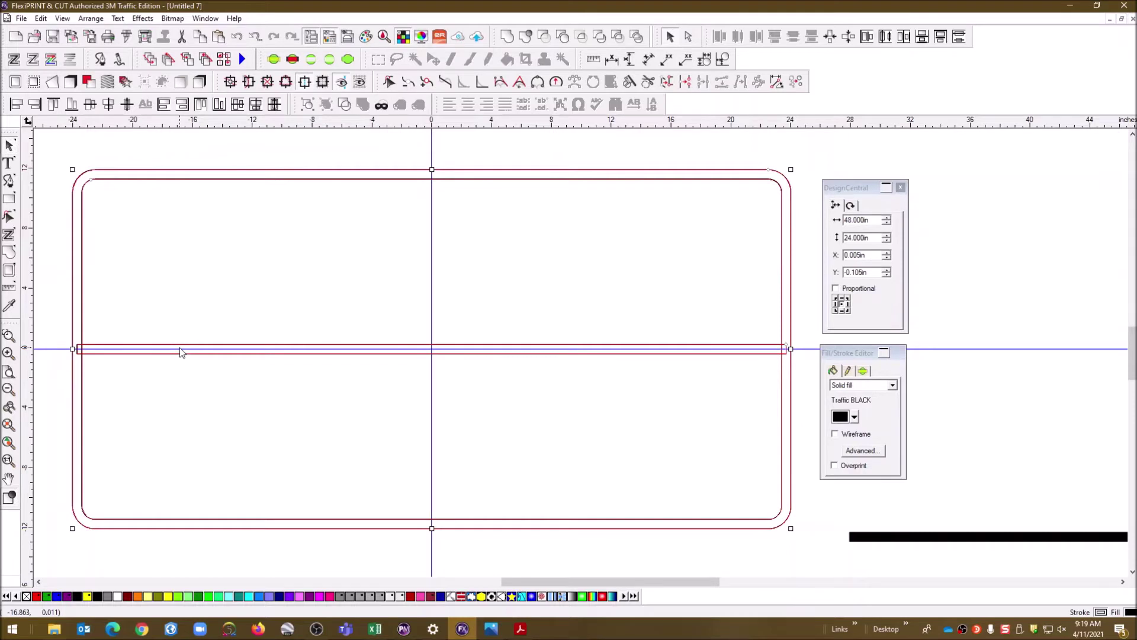
left_click(978, 226)
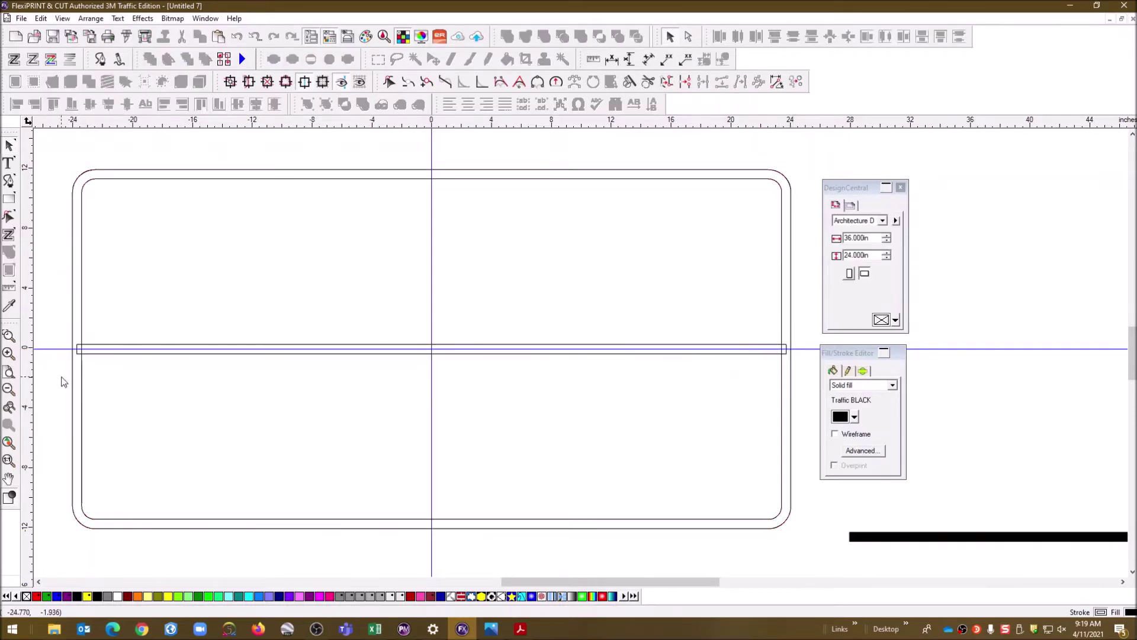
scroll(746, 266, "down", 1)
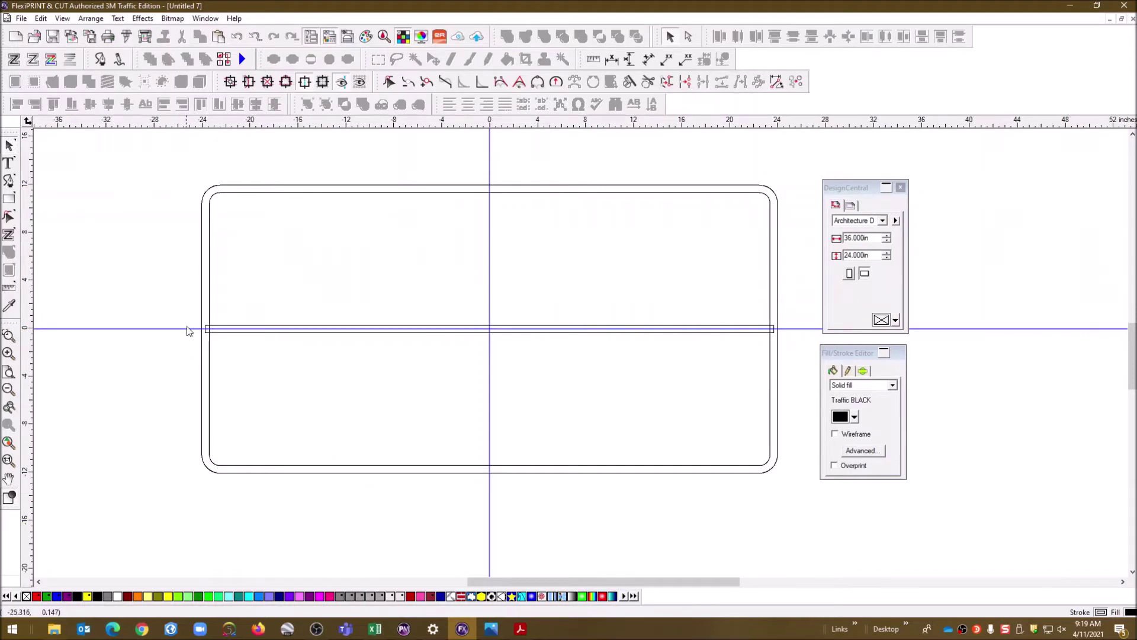
left_click_drag(184, 334, 170, 172)
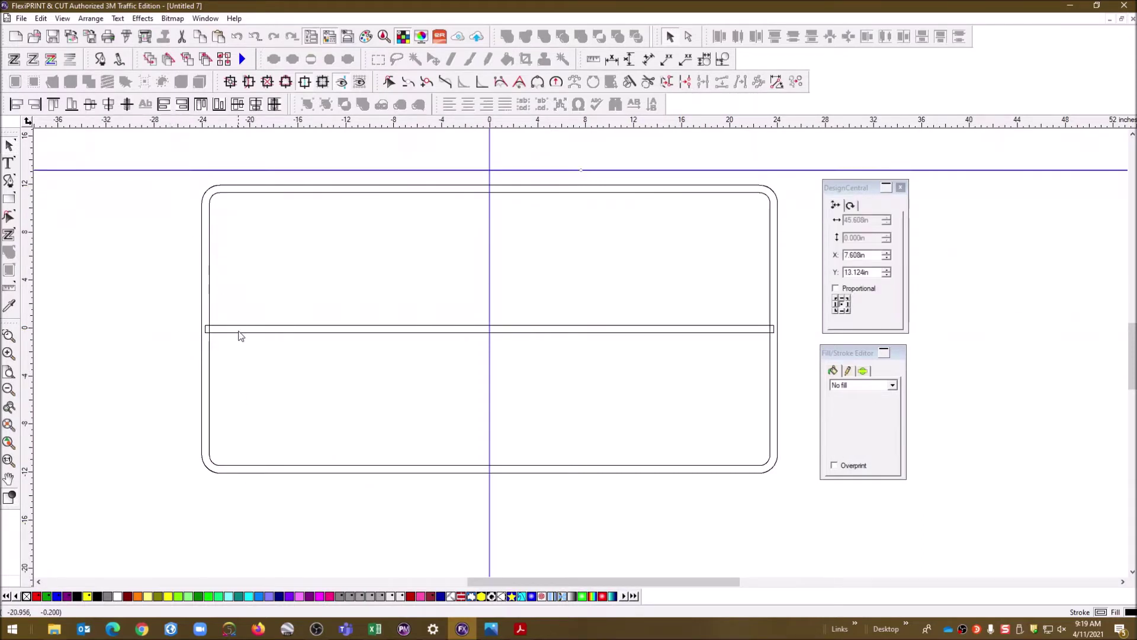
Check the border and bar as separate objects and preview their overlapping cut lines in Cut/Plot.
left_click(771, 211)
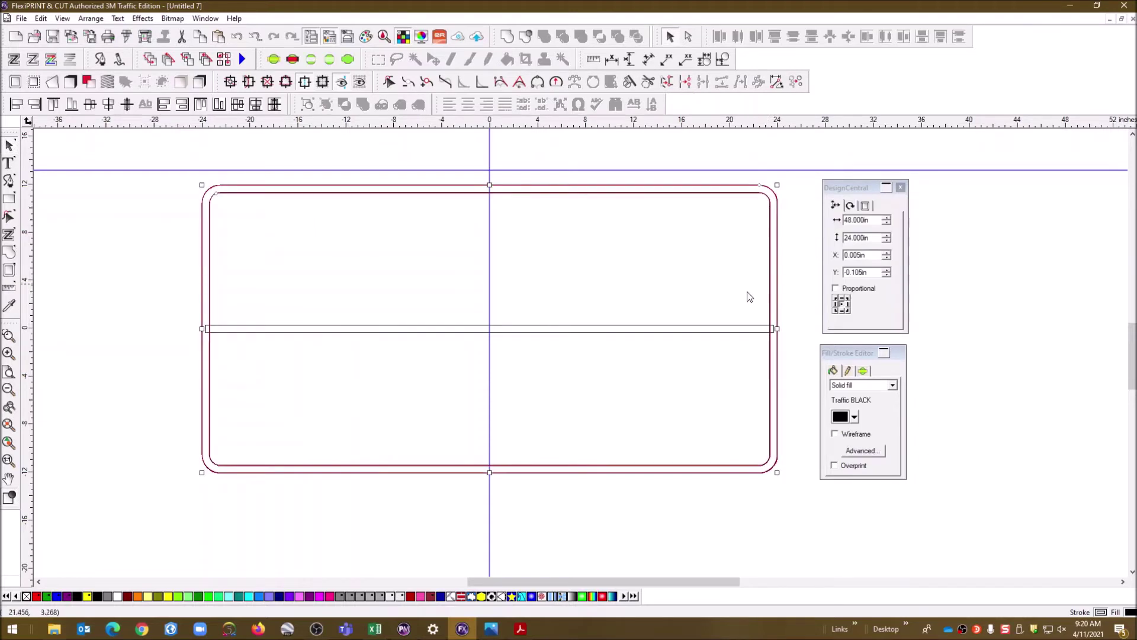
left_click(750, 330)
left_click(795, 325)
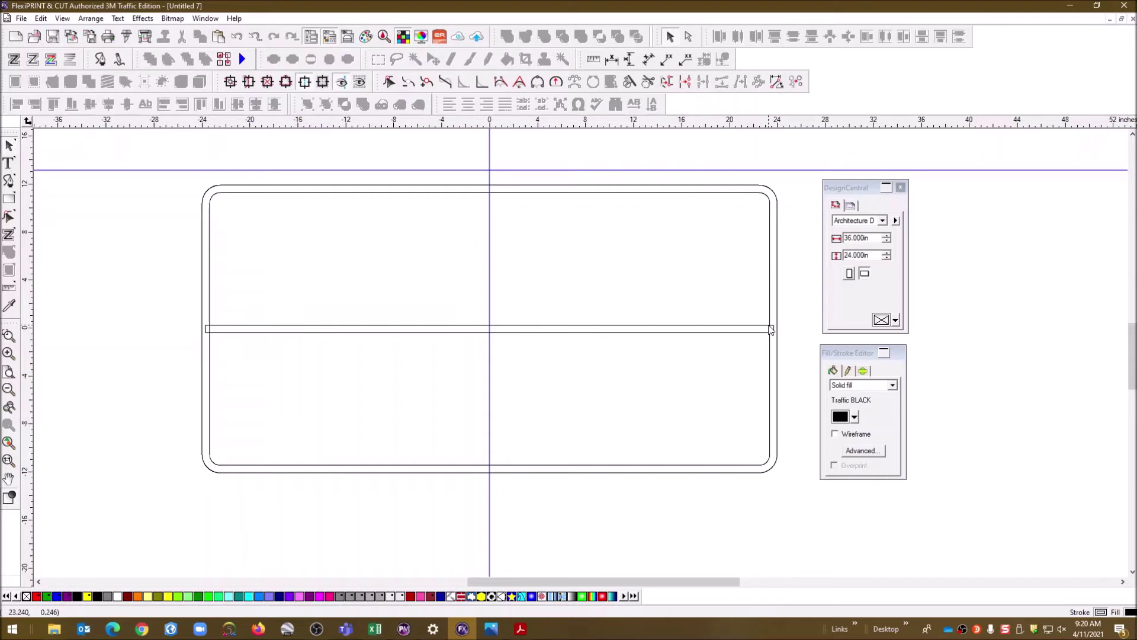
left_click(122, 59)
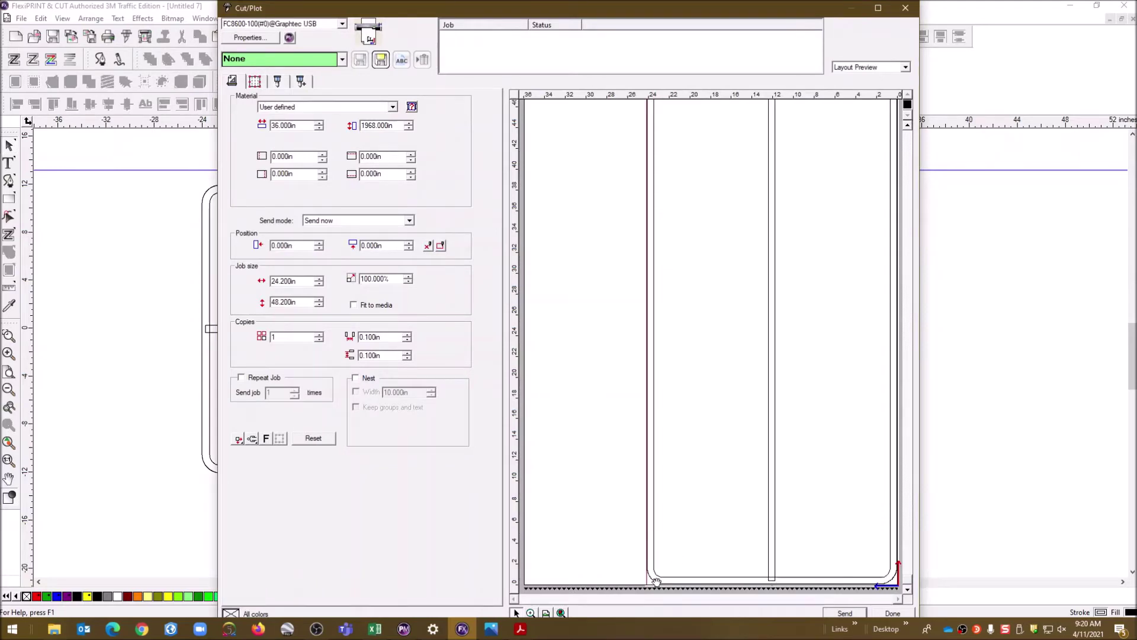
left_click(911, 14)
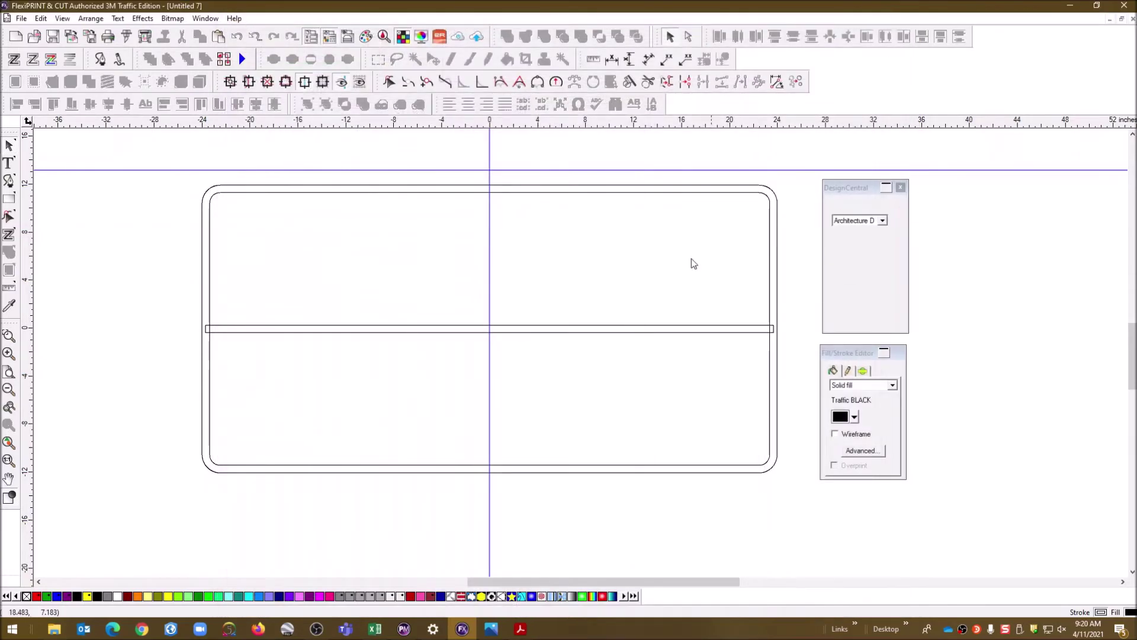
Separate the outline effect from the bordered rectangle and uncompound the result into individual paths.
right_click(257, 198)
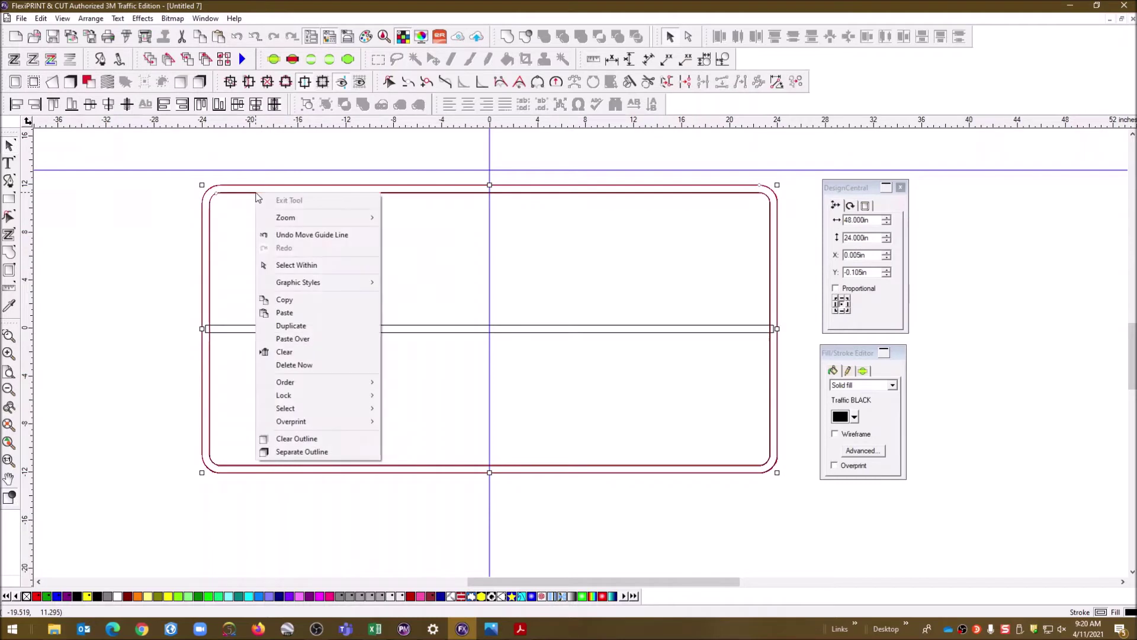
left_click(305, 451)
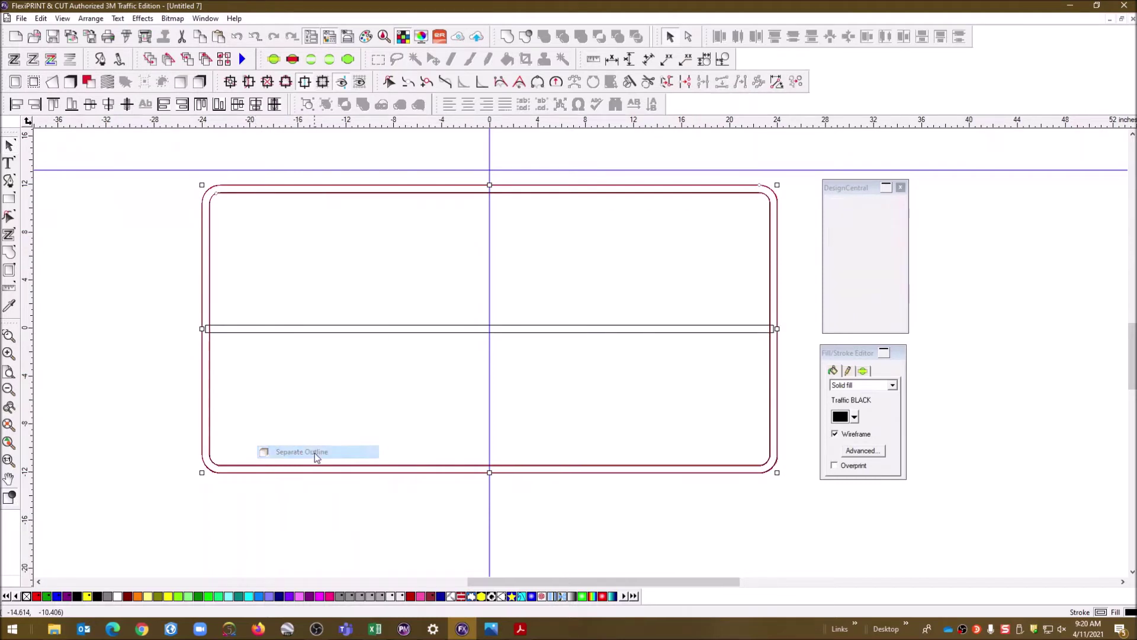
right_click(332, 192)
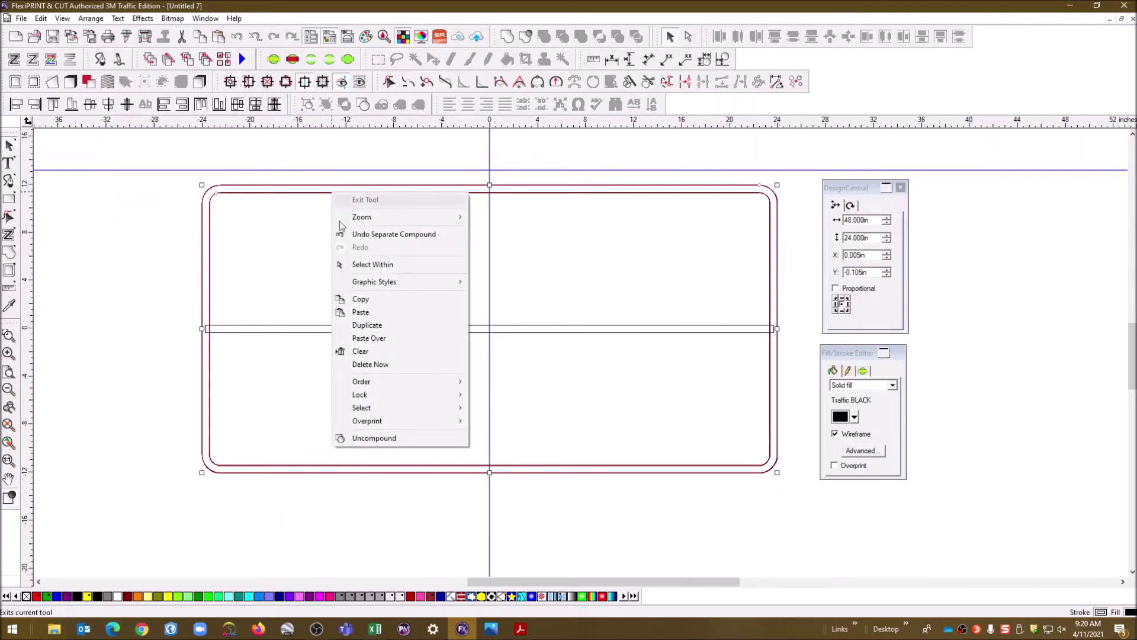
left_click(385, 438)
left_click(170, 258)
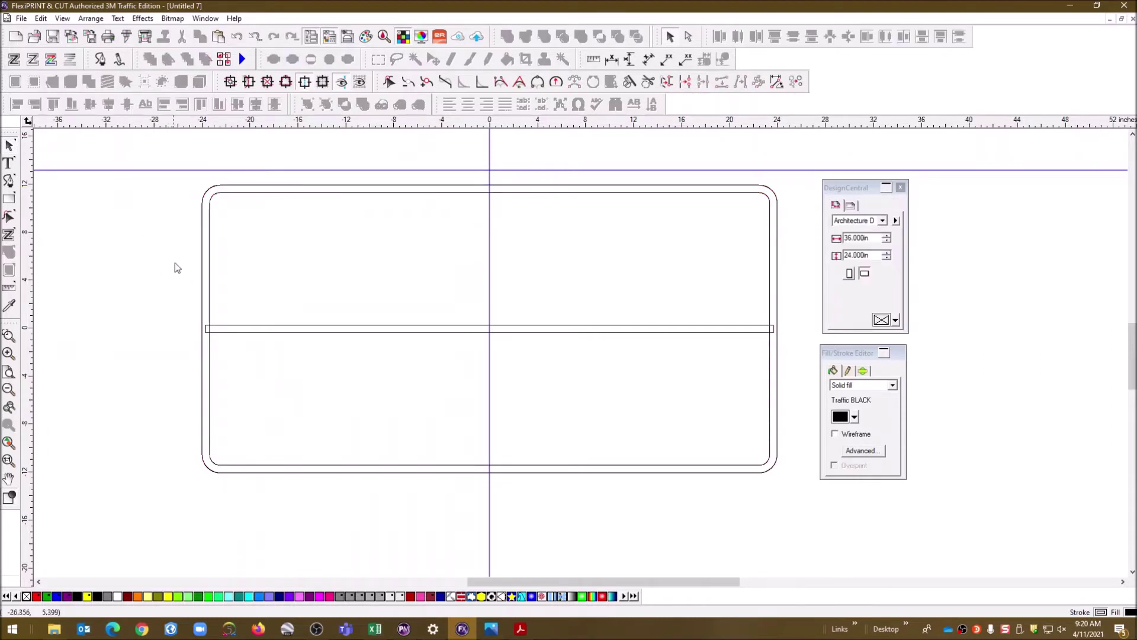
Cut the horizontal bar out of the inner border rectangle with the Cut Out combine effect, splitting it into upper and lower panels.
left_click(211, 243)
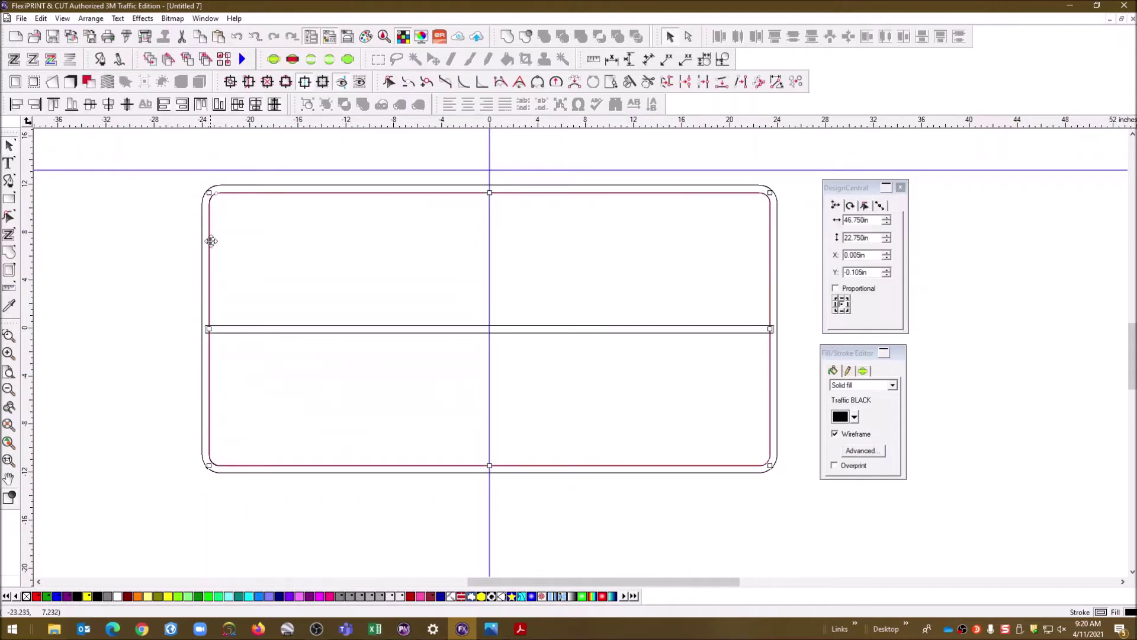
left_click(334, 327, "shift")
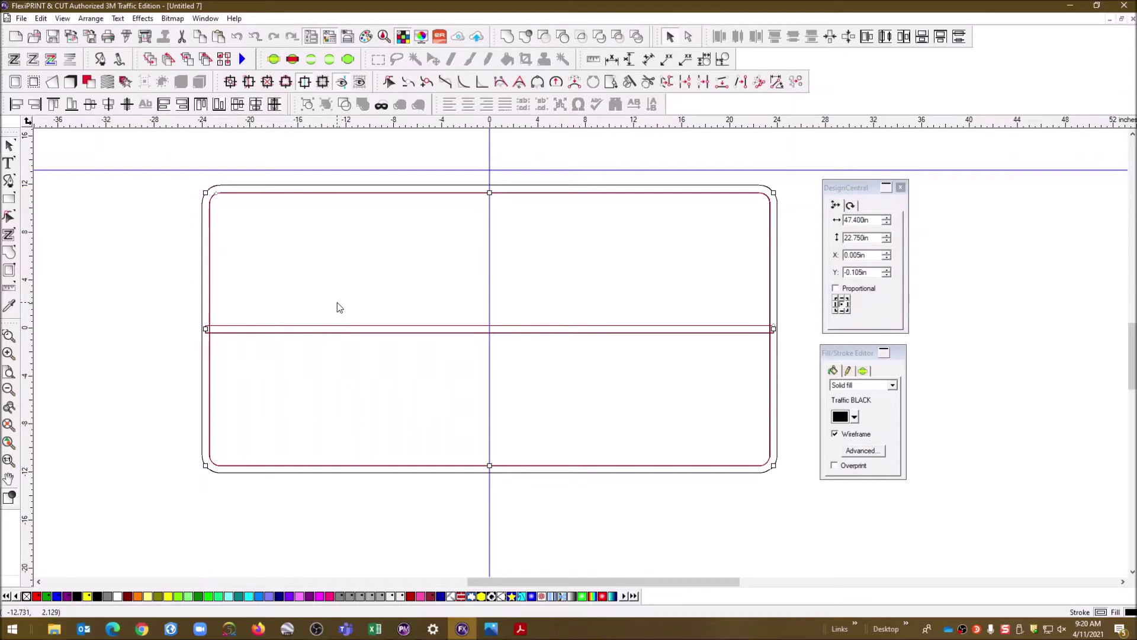
left_click(143, 19)
mouse_move(153, 33)
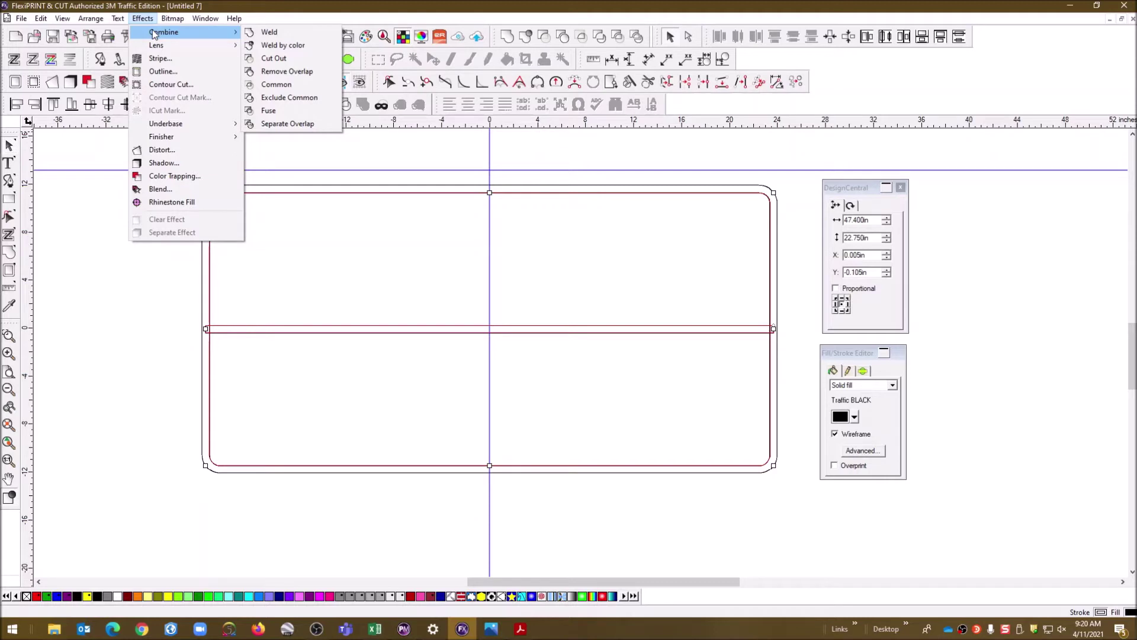
left_click(282, 59)
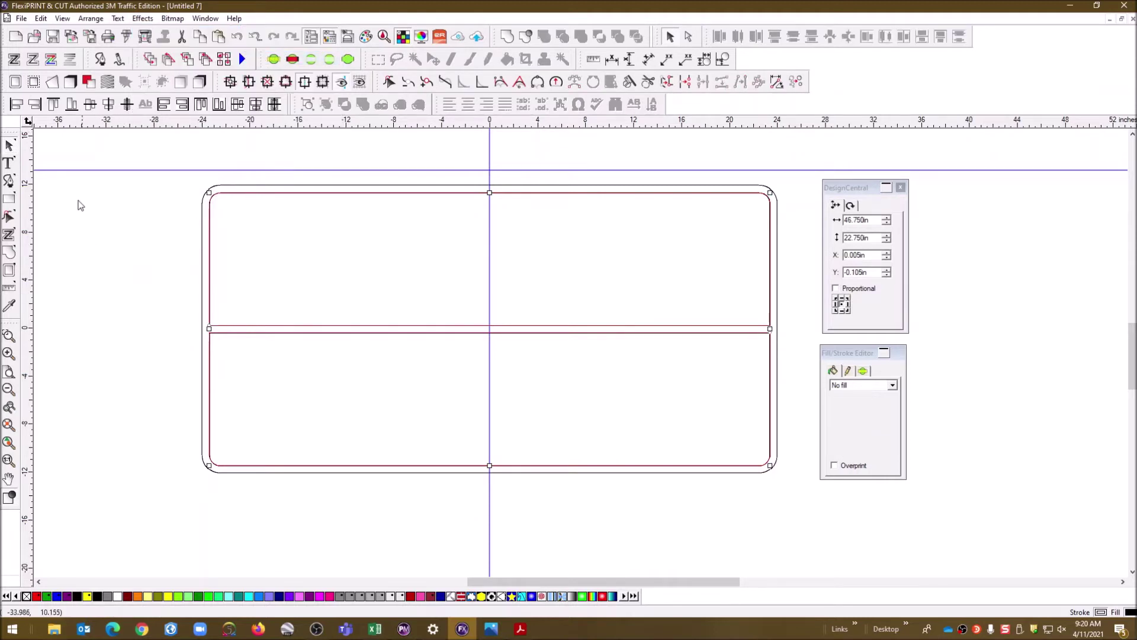
left_click(130, 396)
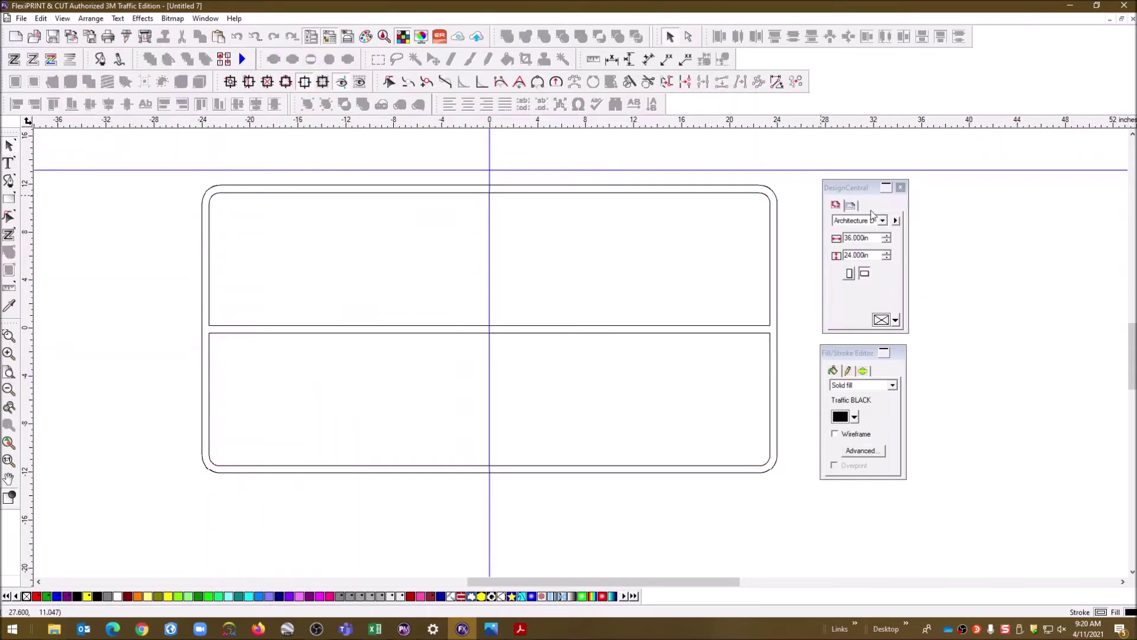
Apply a Traffic BLACK solid fill to the two inner panels.
left_click(762, 195)
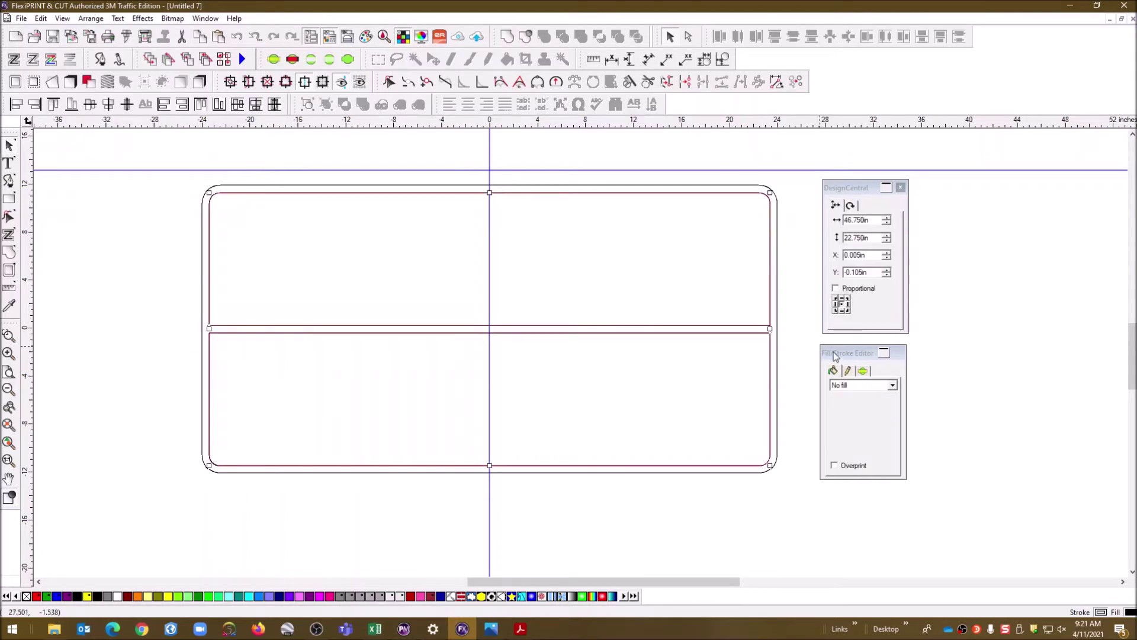
left_click(893, 386)
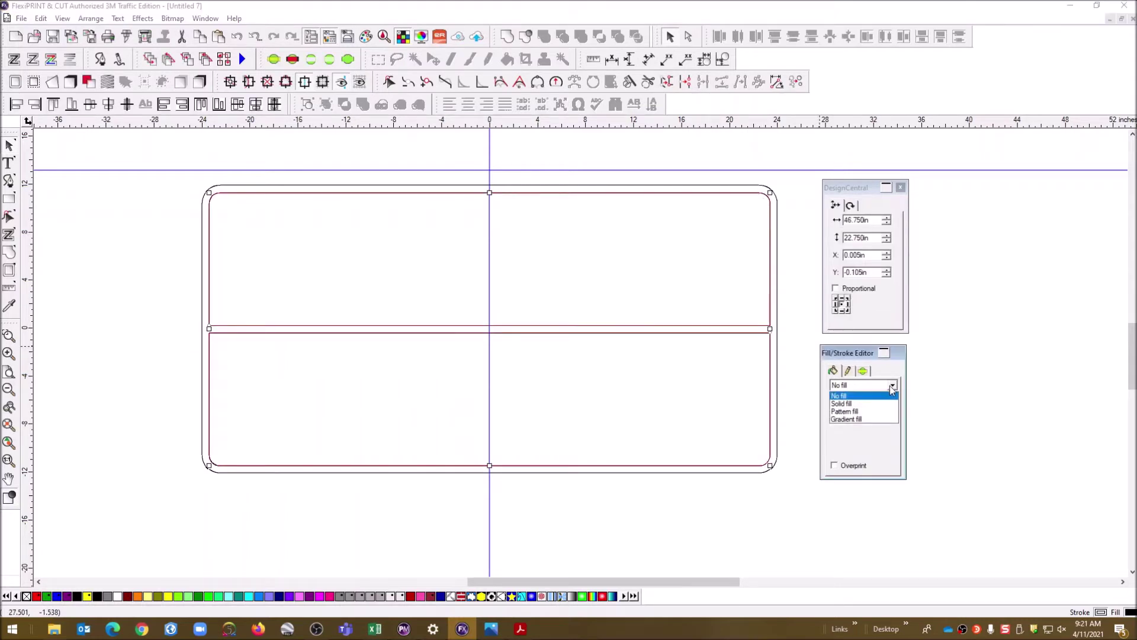
left_click(847, 401)
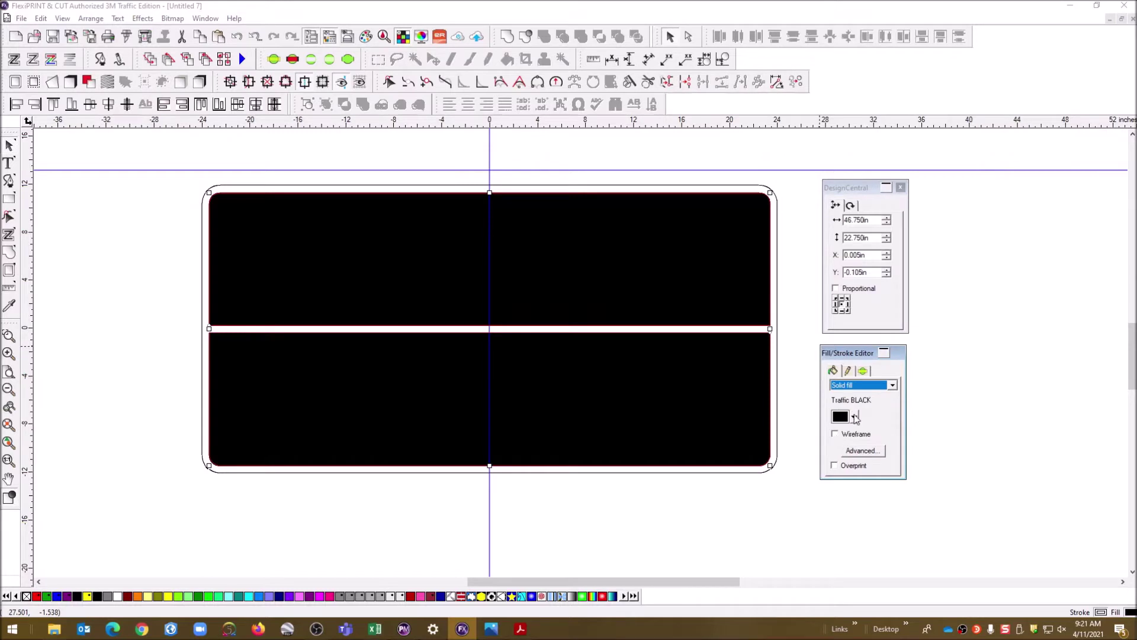
Change the solid fill of the two inner panels to Traffic GREEN.
left_click(854, 417)
left_click(854, 452)
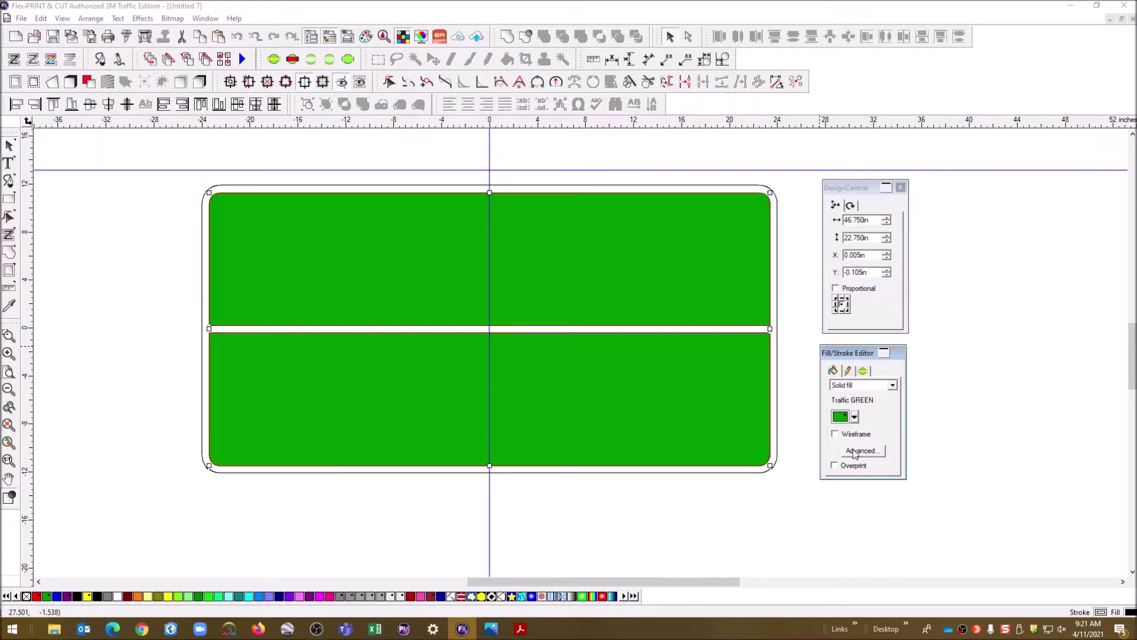
left_click(112, 424)
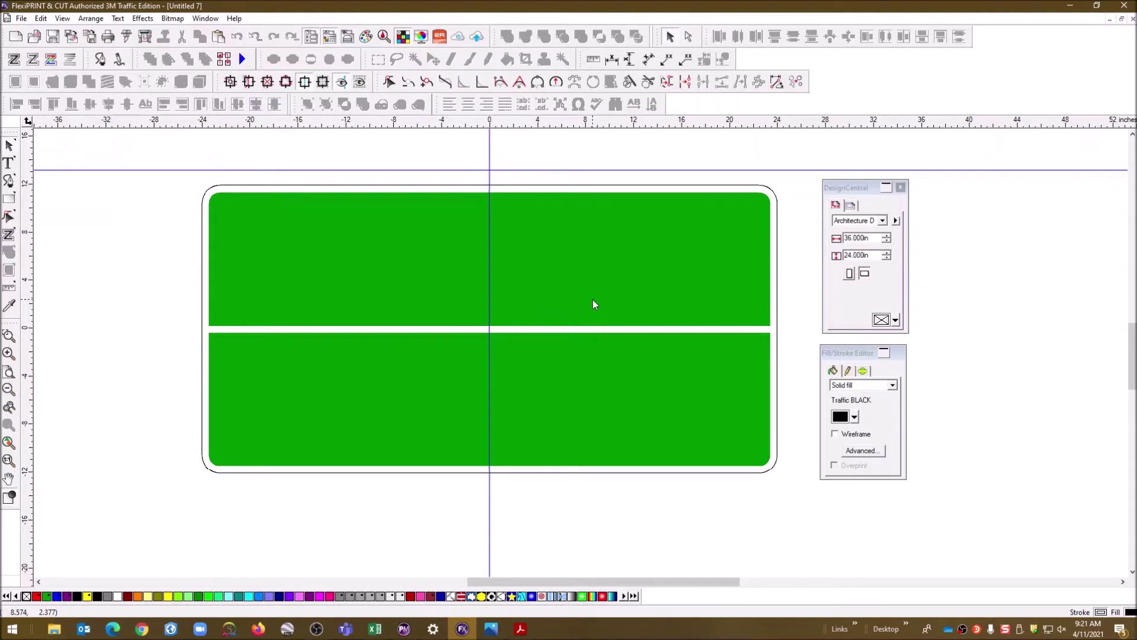
left_click(719, 358)
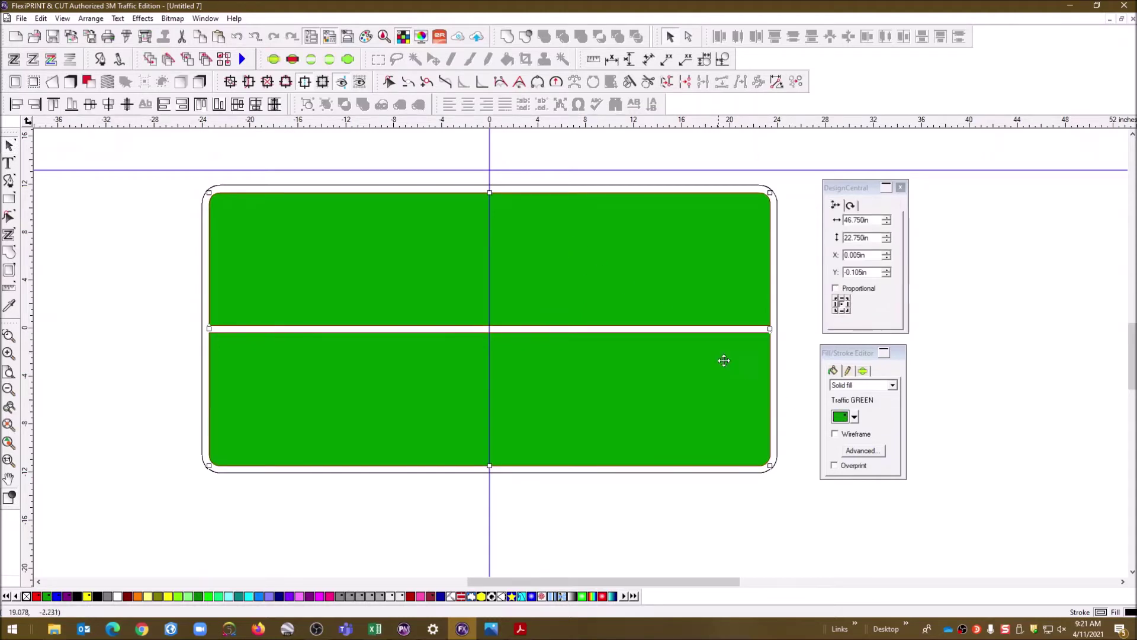
left_click(801, 396)
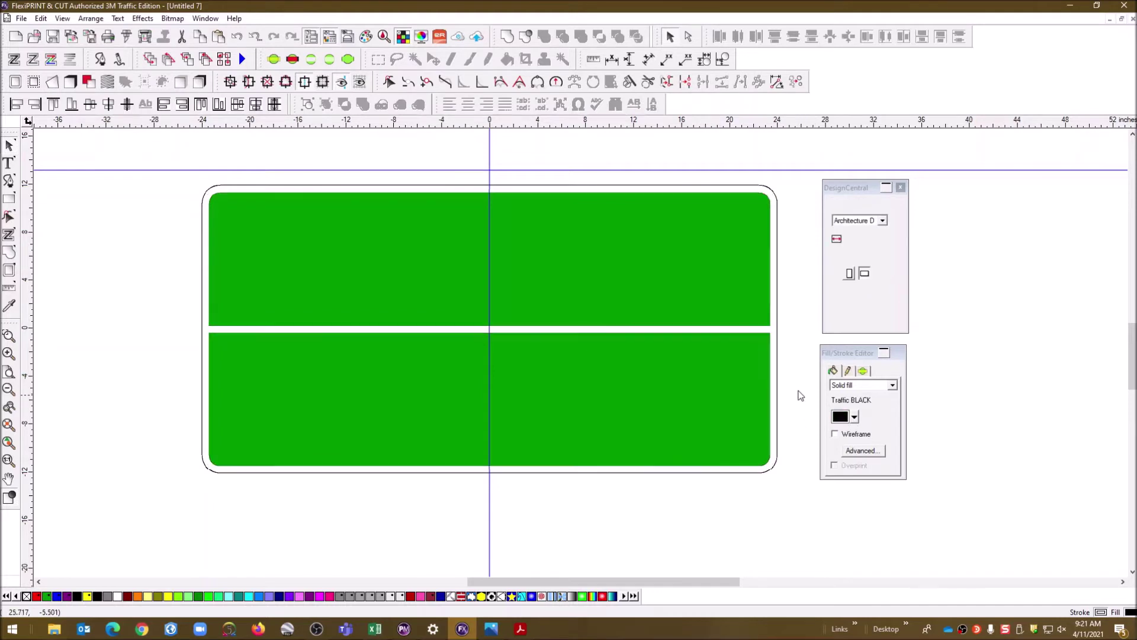
Set the two inner panels' fill to Traffic BLACK and display them as wireframe.
left_click(724, 290)
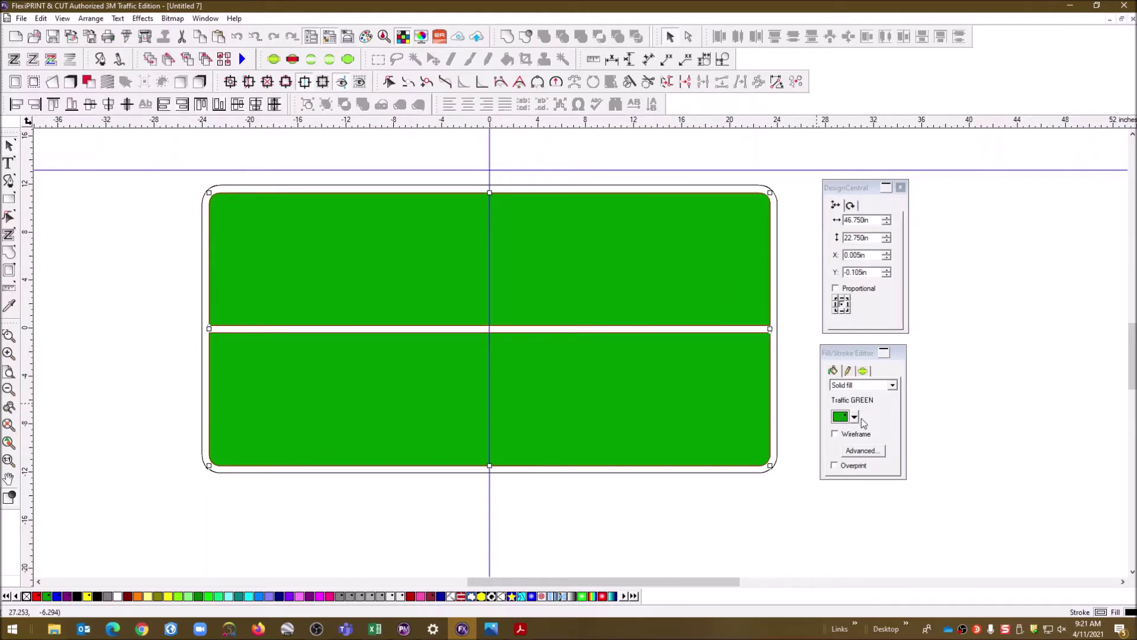
left_click(854, 418)
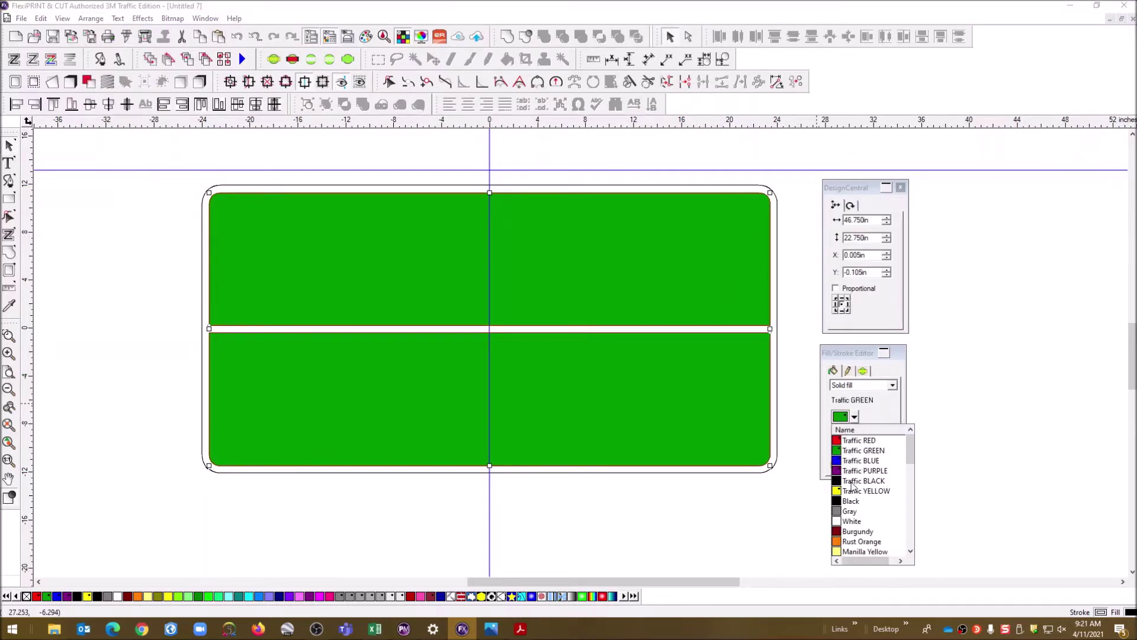
left_click(853, 482)
left_click(835, 435)
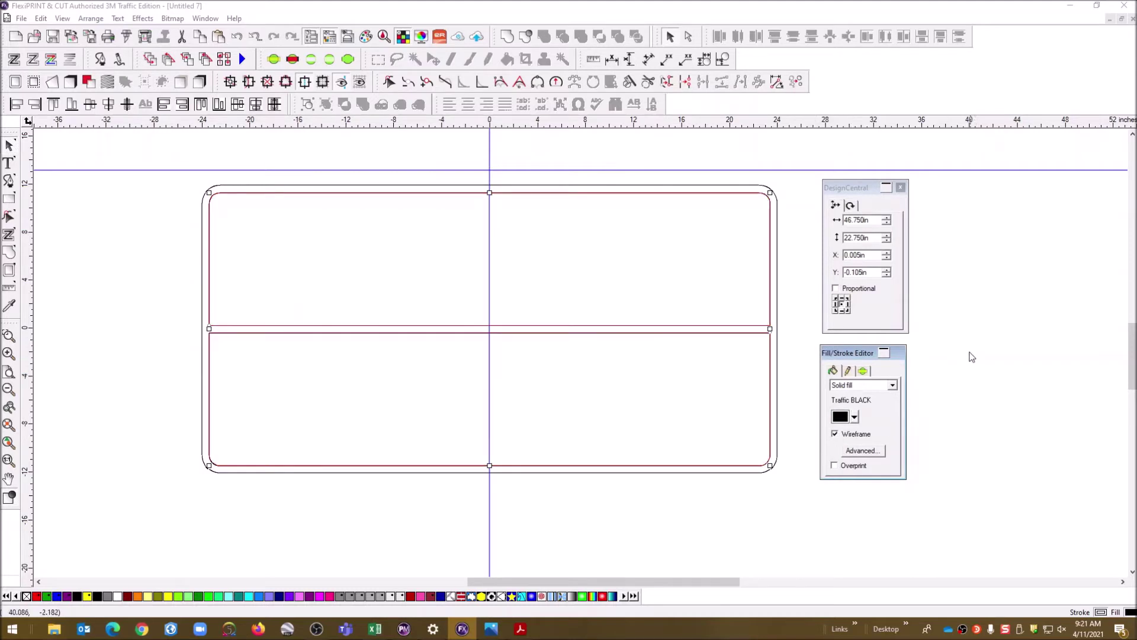
left_click(974, 352)
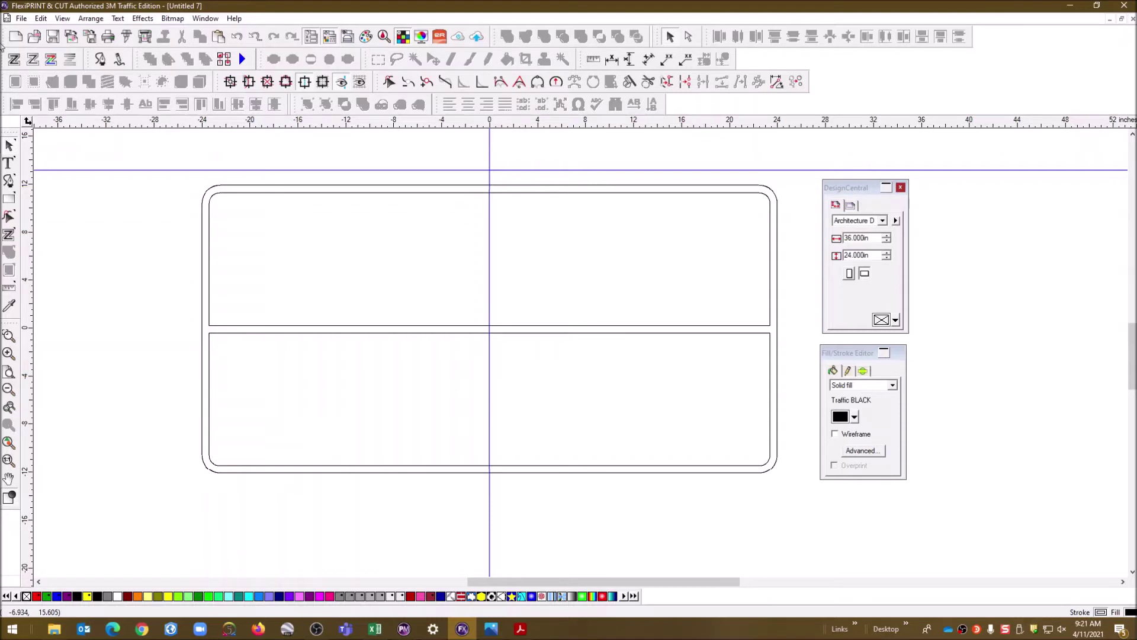
Move the horizontal guide to the zero line along the divider bar and nudge the whole sign up to center it there at Y -0.006 in.
left_click_drag(76, 176, 94, 327)
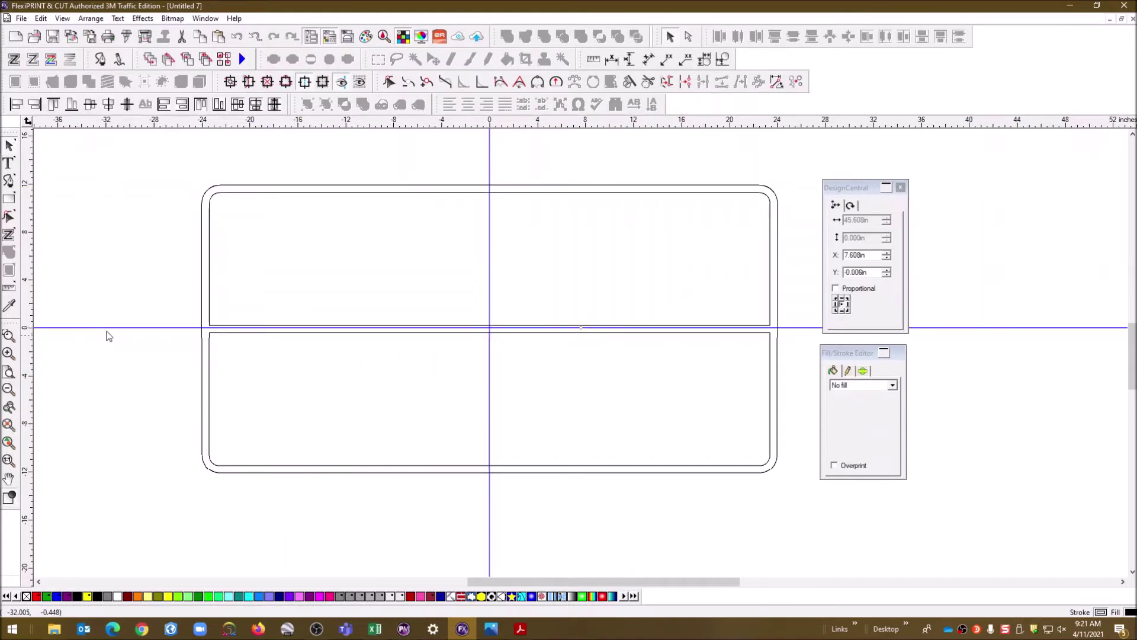
left_click(102, 362)
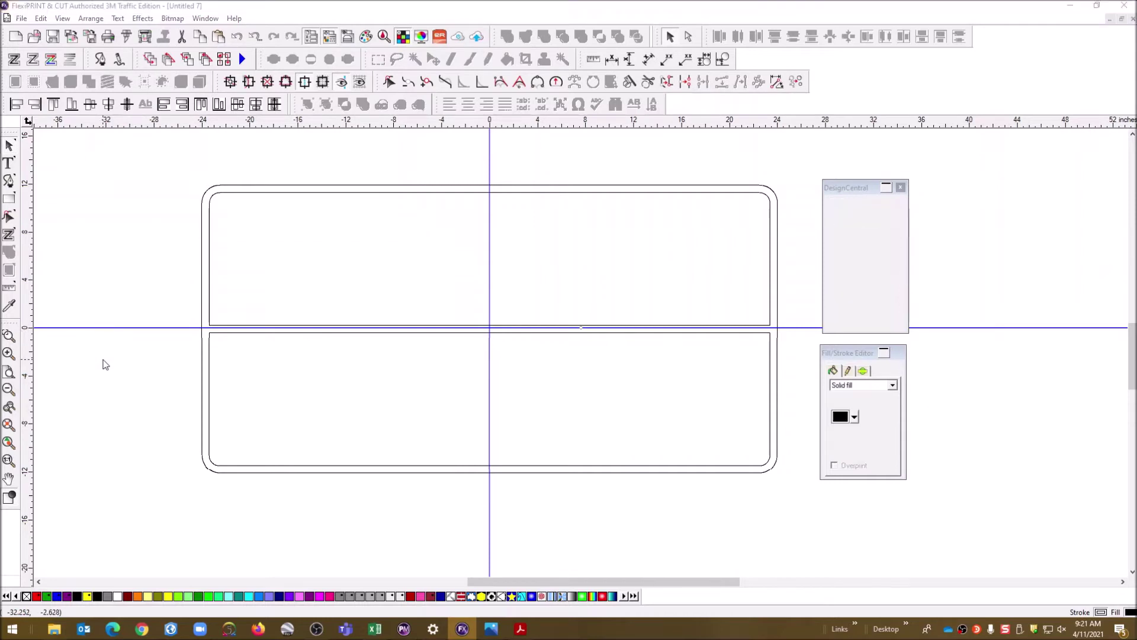
left_click(115, 330)
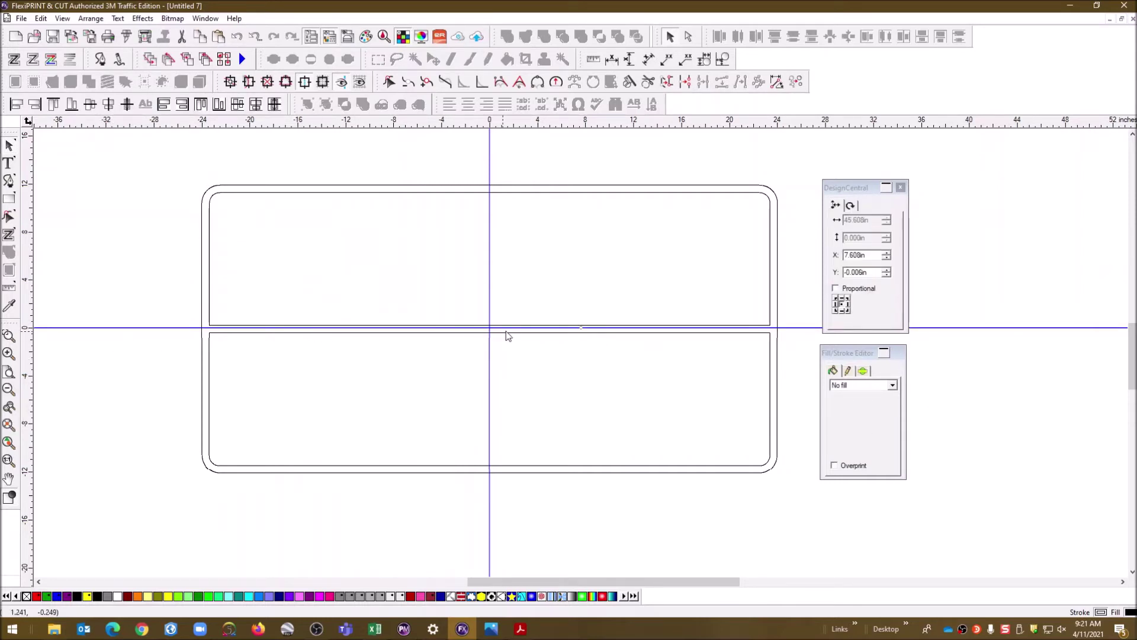
left_click_drag(189, 178, 265, 253)
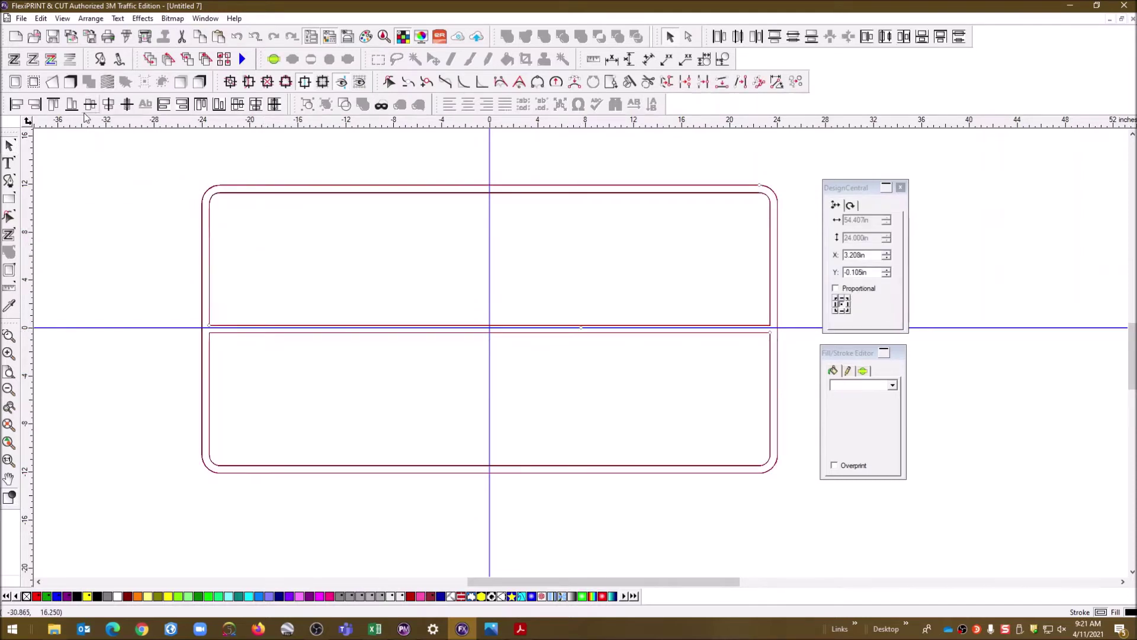
key("Up")
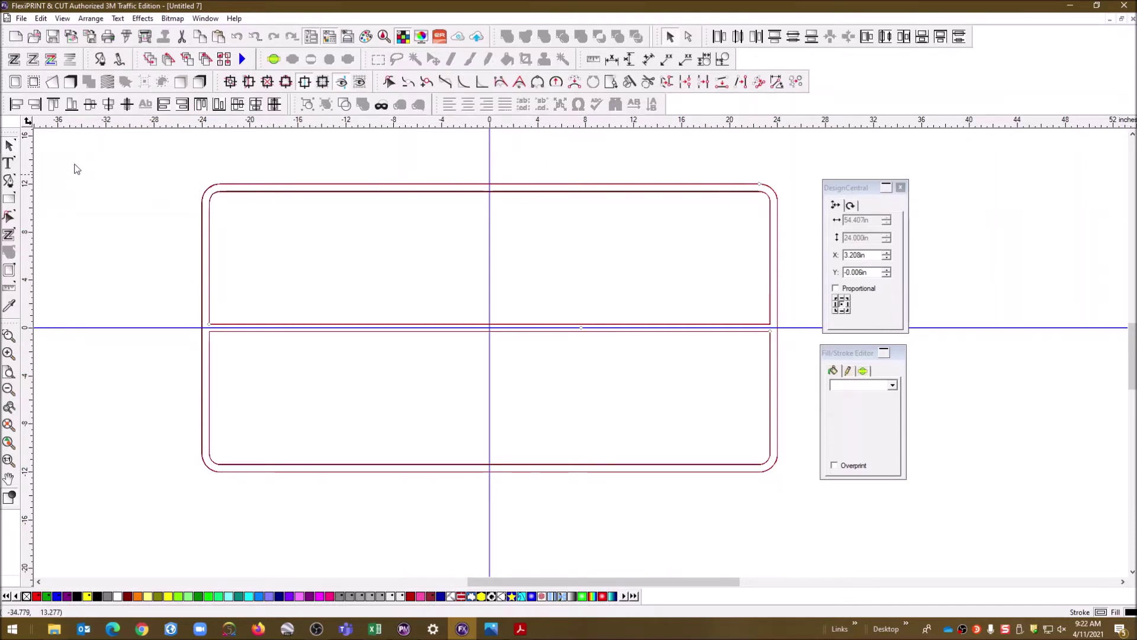
Add horizontal guides at about 6 in and -6 in through the two panels, and move the center guide above the sign.
left_click_drag(83, 122, 75, 260)
left_click_drag(74, 259, 75, 256)
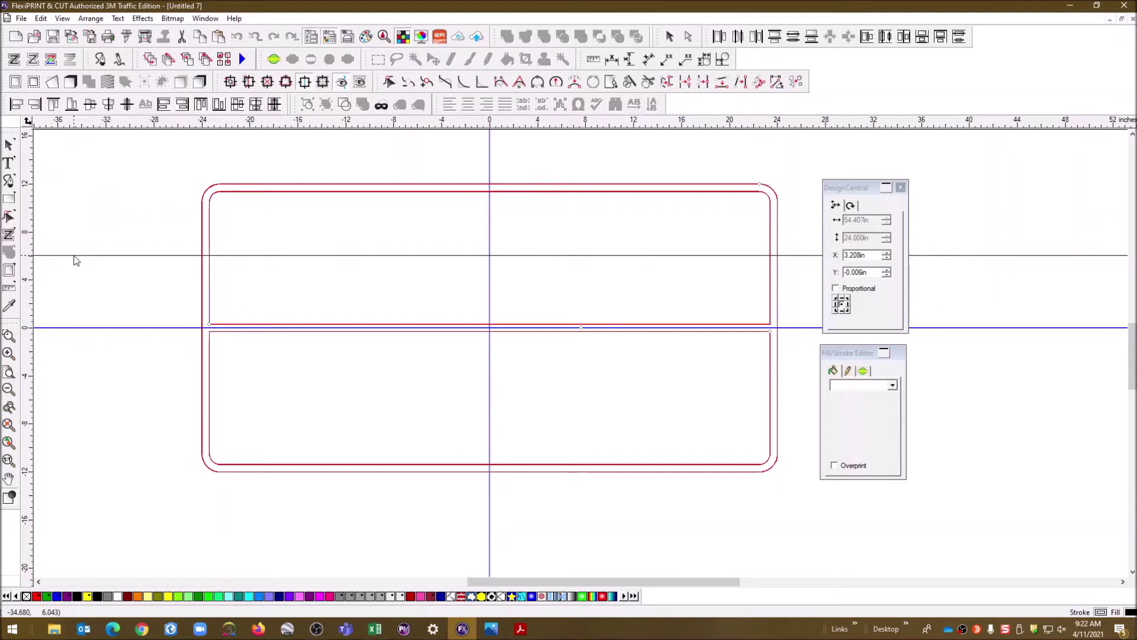
left_click_drag(124, 124, 76, 401)
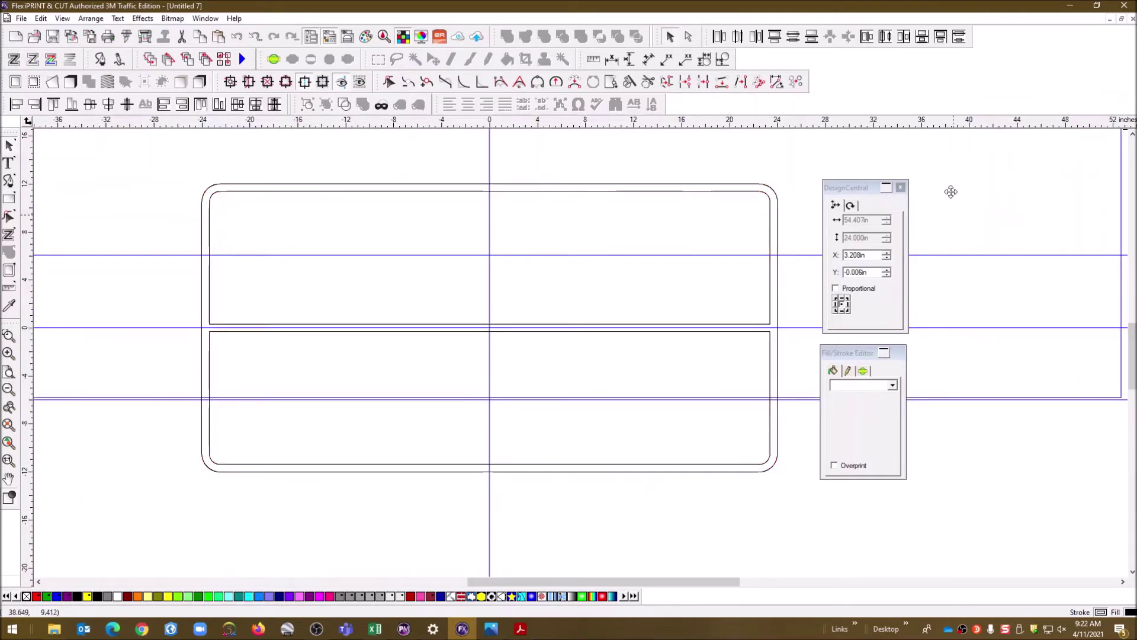
key("ctrl+a")
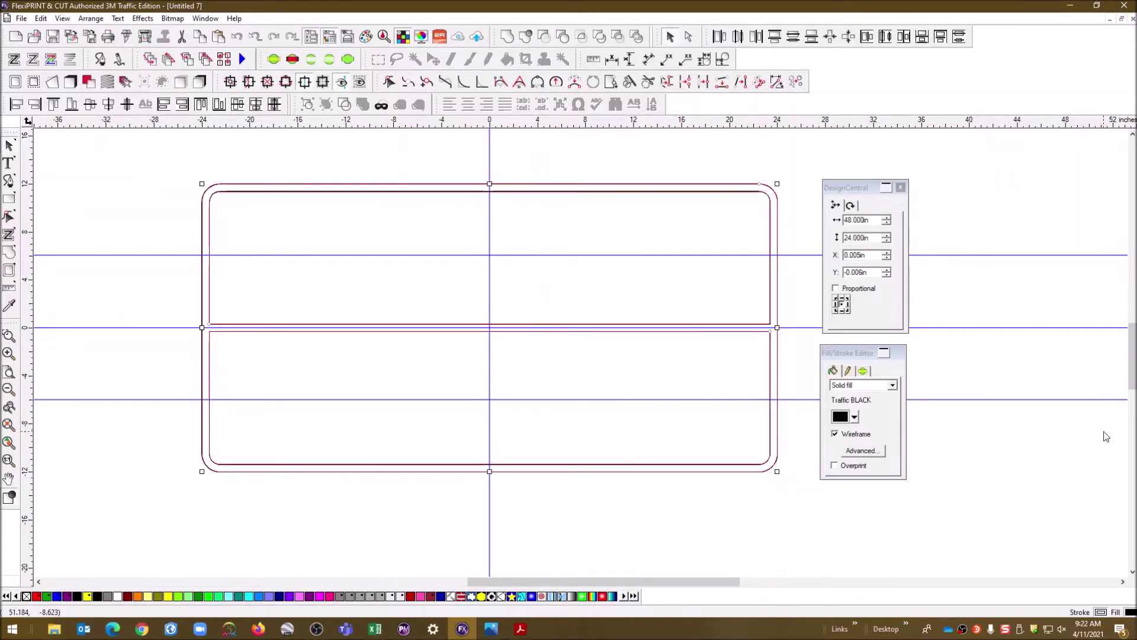
left_click(1016, 475)
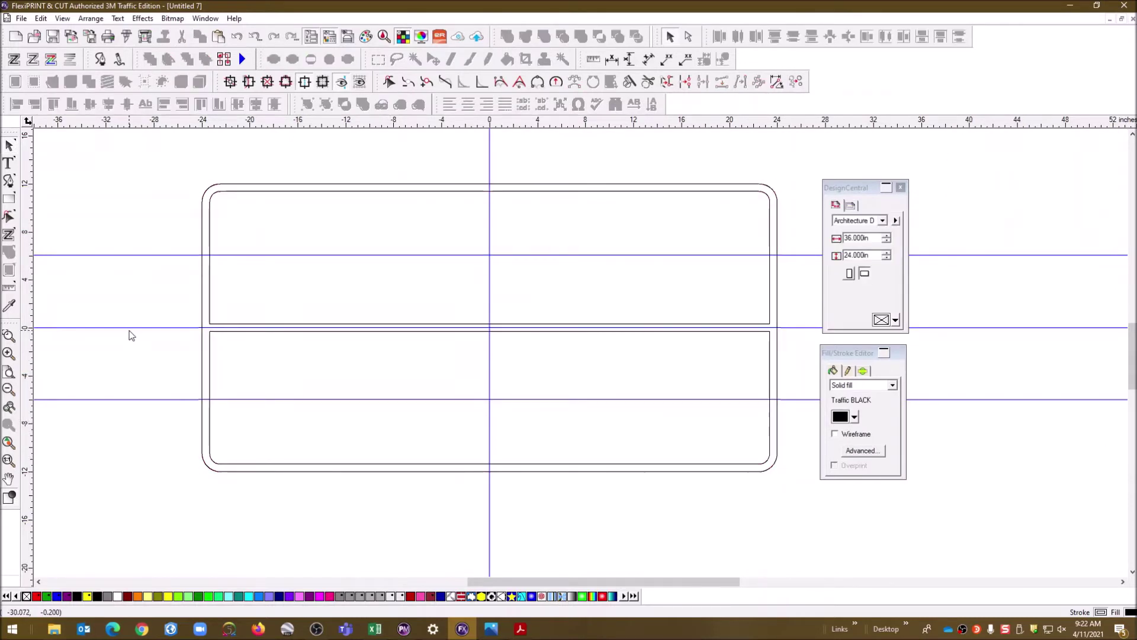
left_click_drag(131, 329, 166, 145)
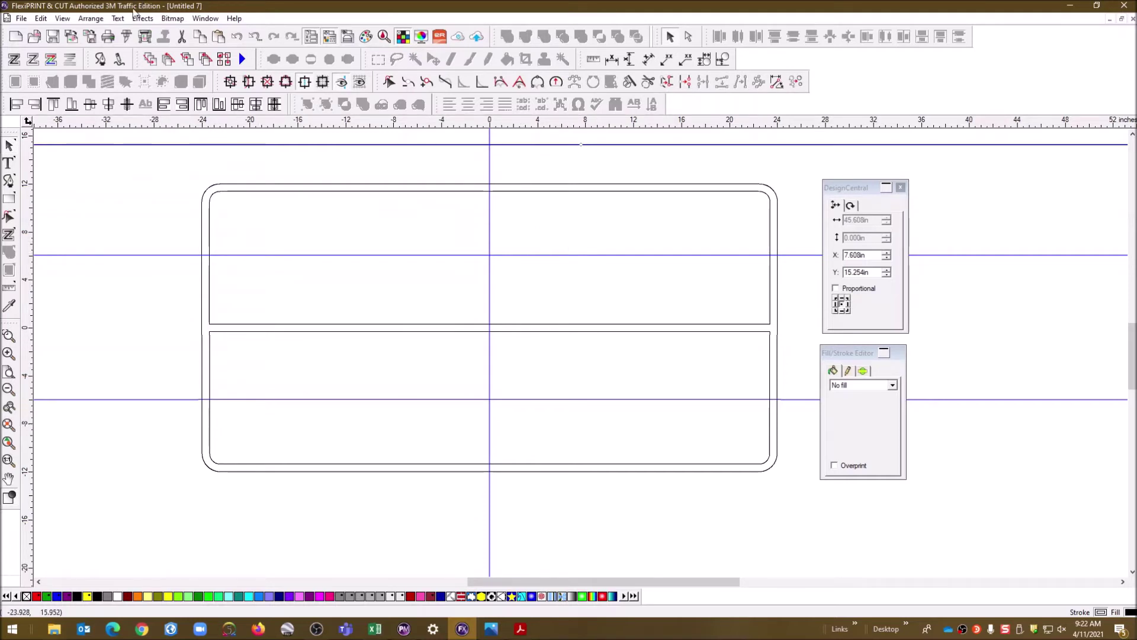
Add the text "Napa" in the upper panel using the T2000HWYC font at 6 in height.
left_click(9, 165)
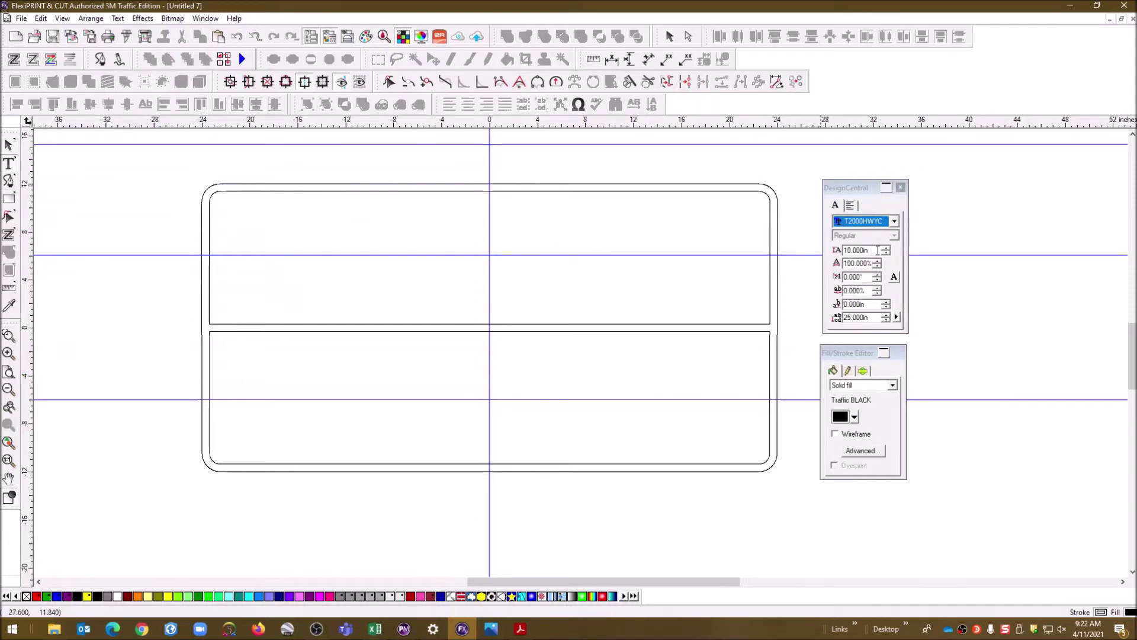
double_click(878, 250)
type("6")
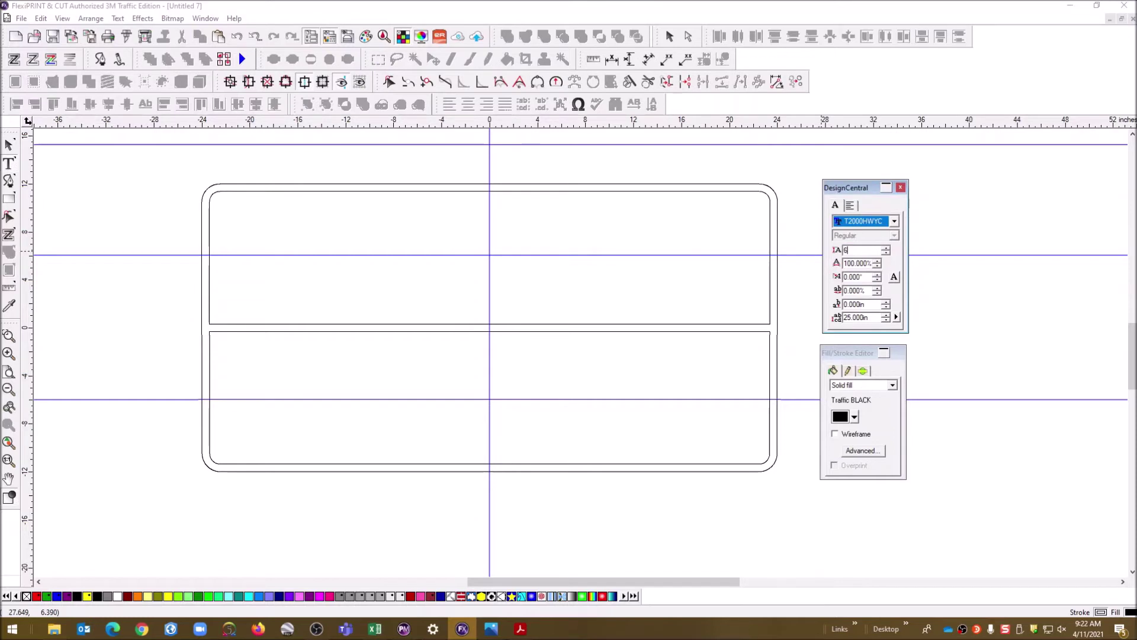
key("Return")
left_click(409, 278)
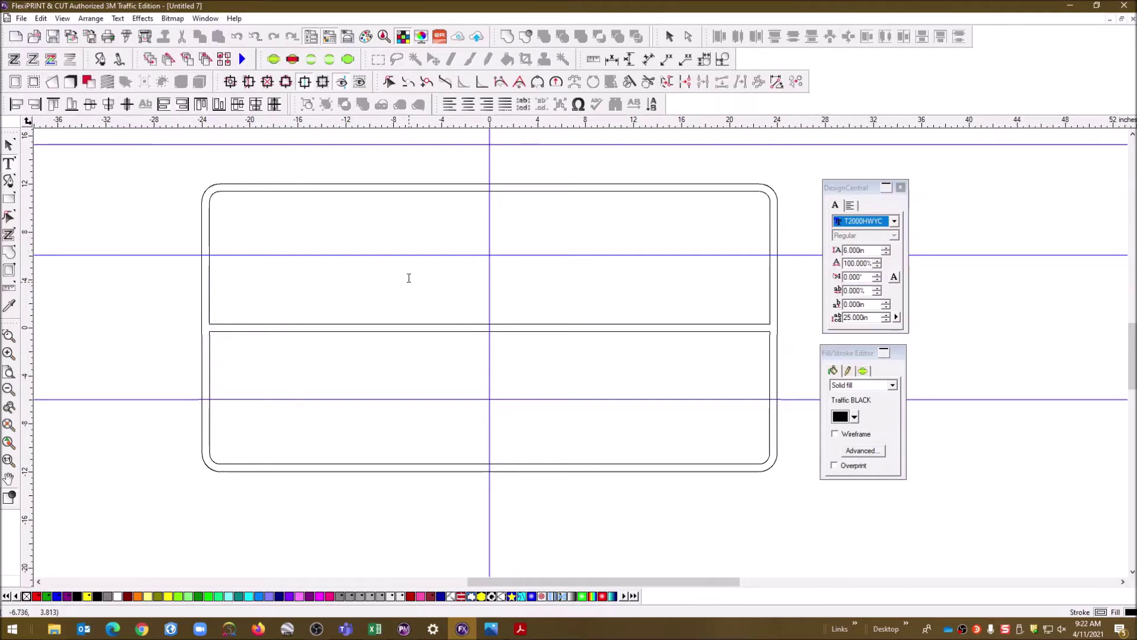
type("Napa")
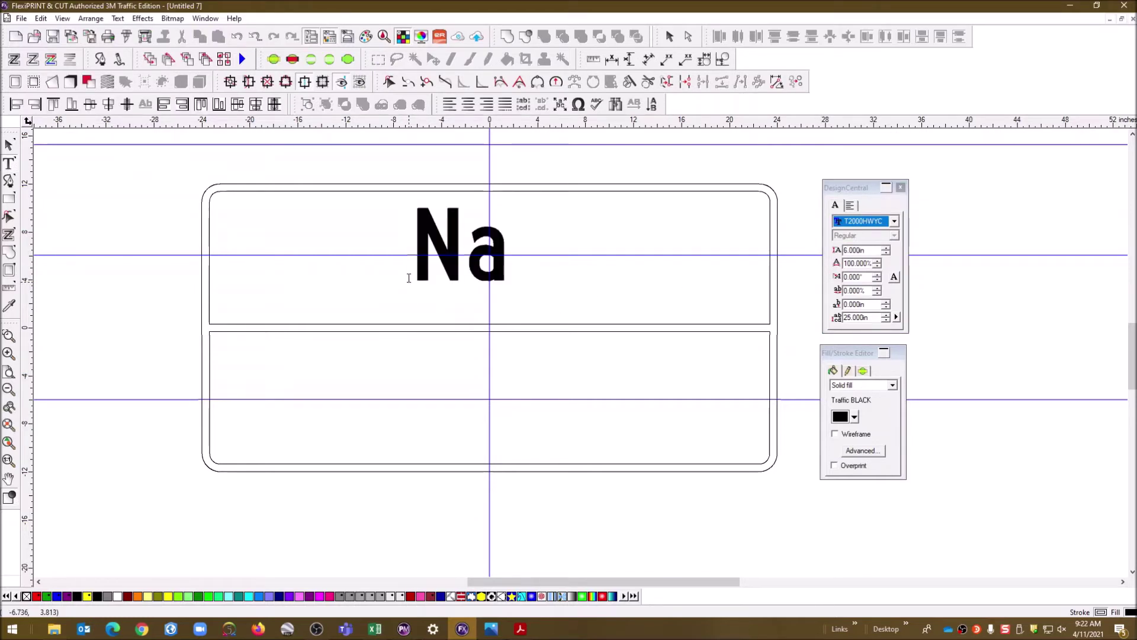
Add the text "Sonoma" in the lower panel with the same font and height.
left_click(396, 405)
type("Son")
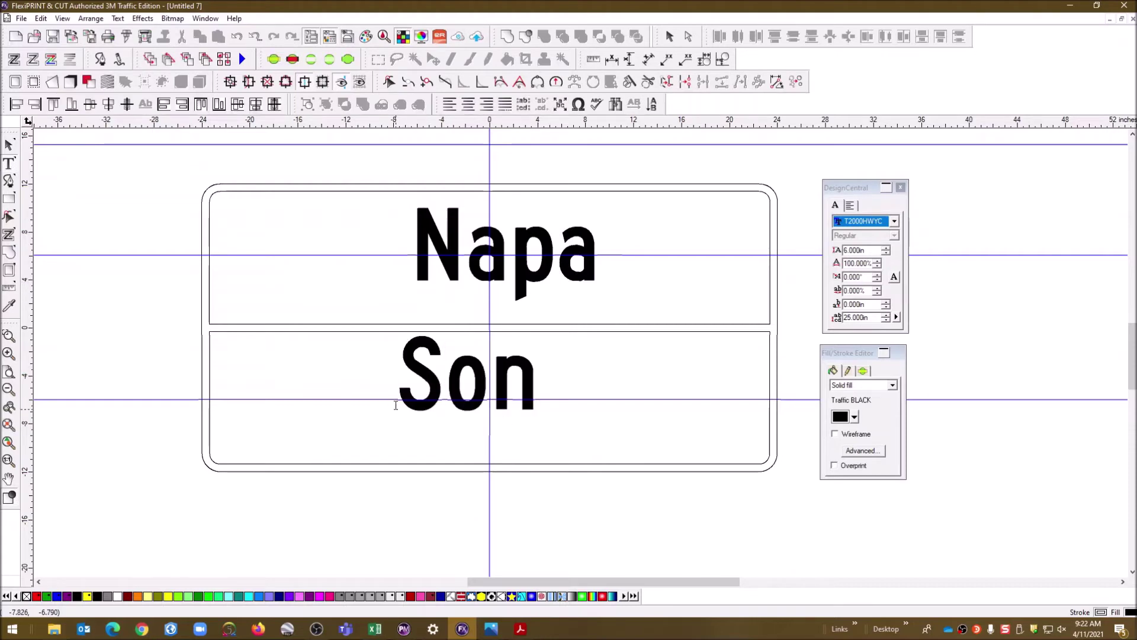
type("oma")
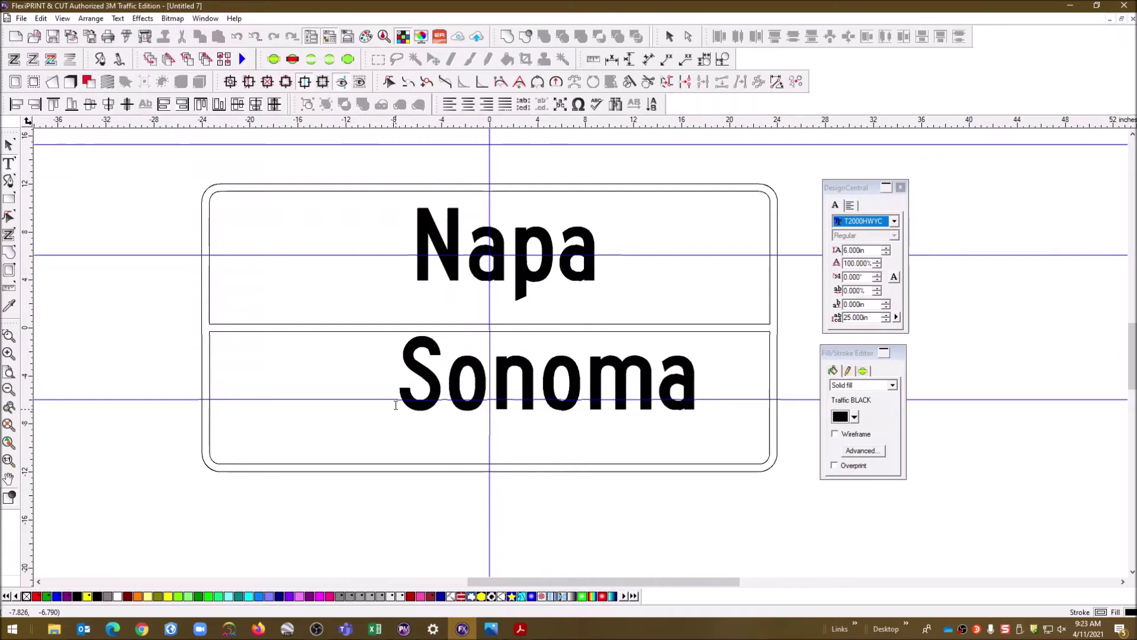
left_click(10, 146)
left_click(42, 353)
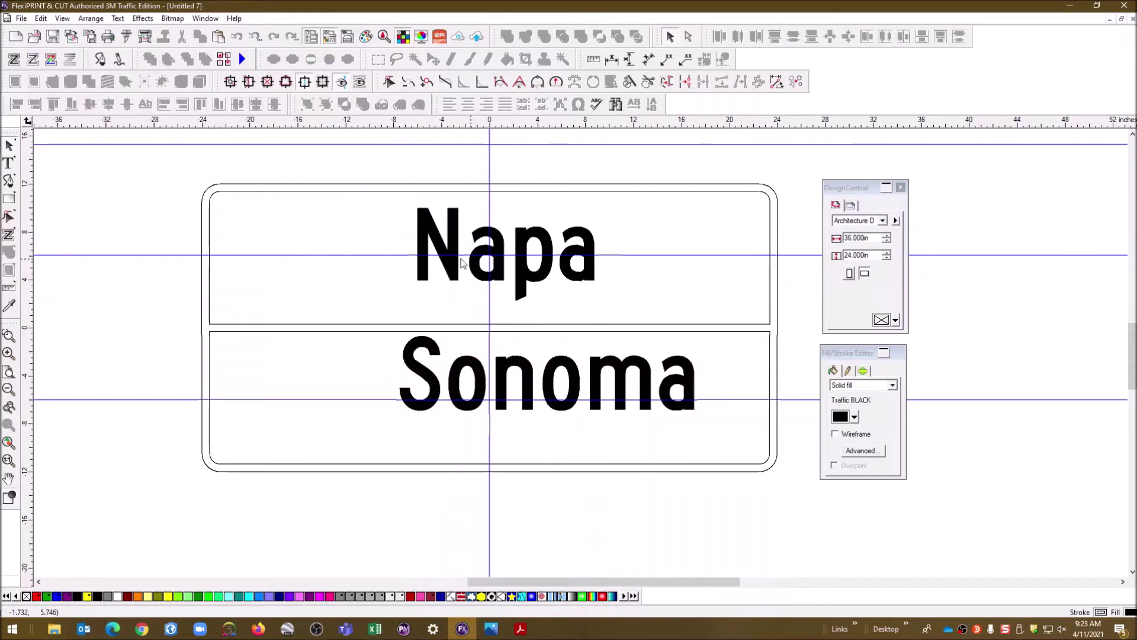
Nudge both words down onto their panel guides, with "Napa" at Y 6.020 in and "Sonoma" at Y -5.970 in.
left_click(463, 237)
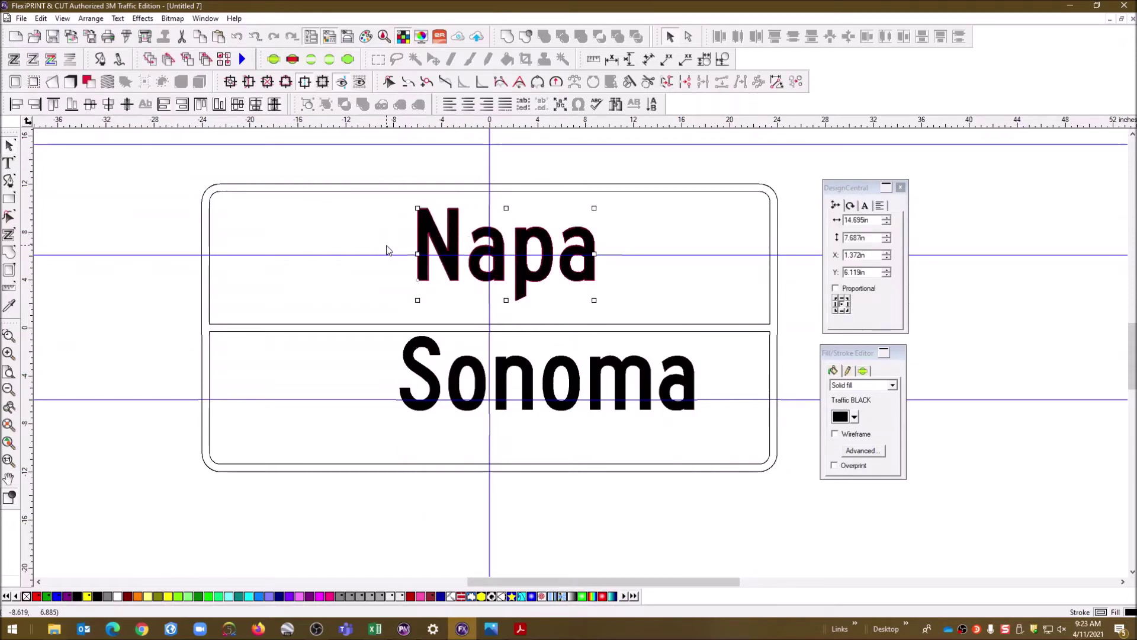
key("Down")
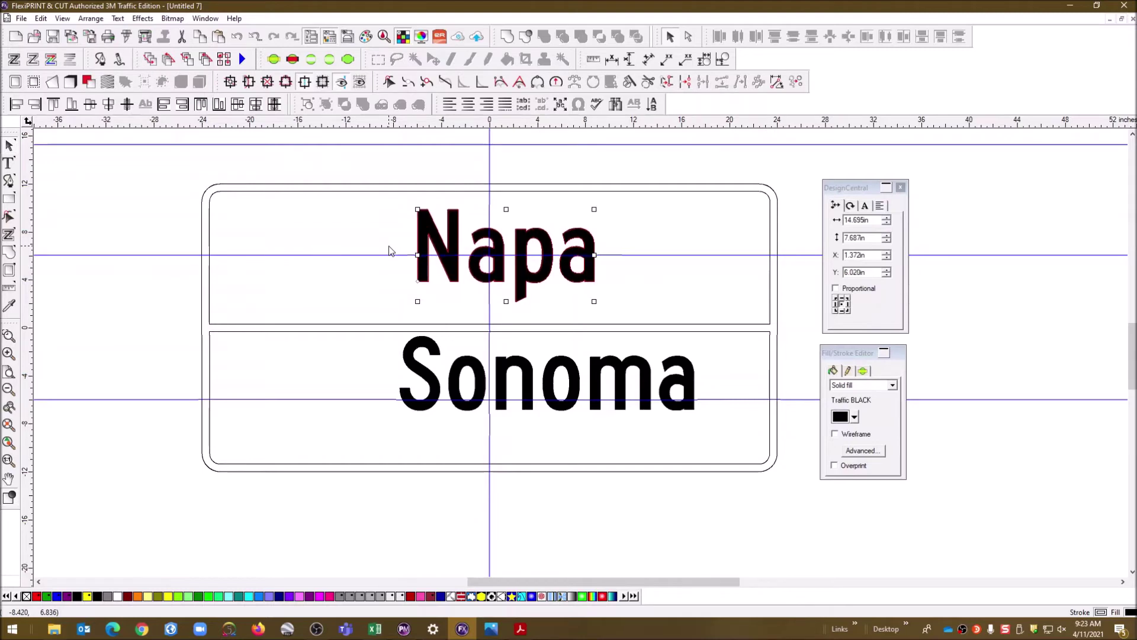
left_click(626, 362)
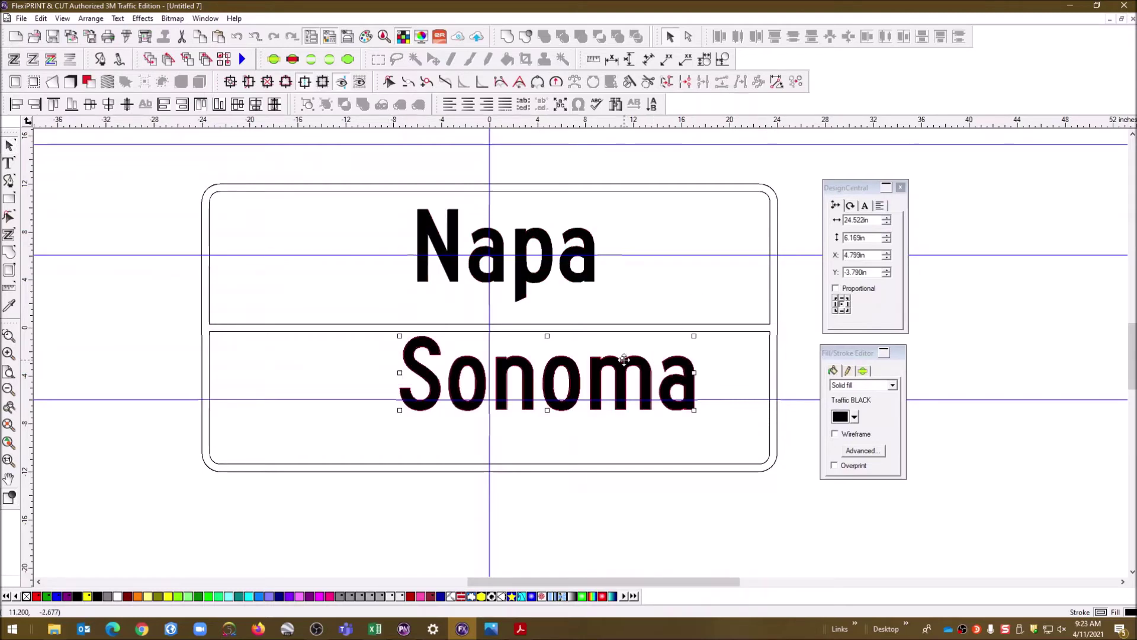
key("Down")
key("Down")
key("Down")
key("Down")
key("Down")
key("Down")
key("Down")
key("Down")
key("Down")
key("Down")
key("Down")
key("Down")
key("Down")
key("Down")
key("Down")
key("Down")
key("Down")
key("Down")
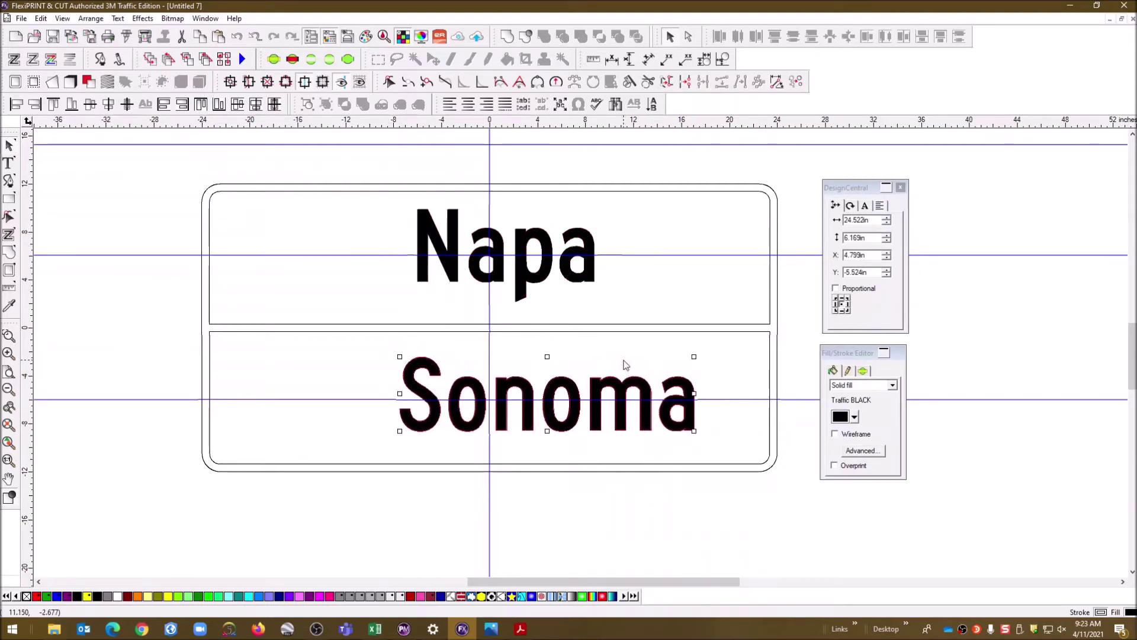
key("Down")
key("Down")
key("Down")
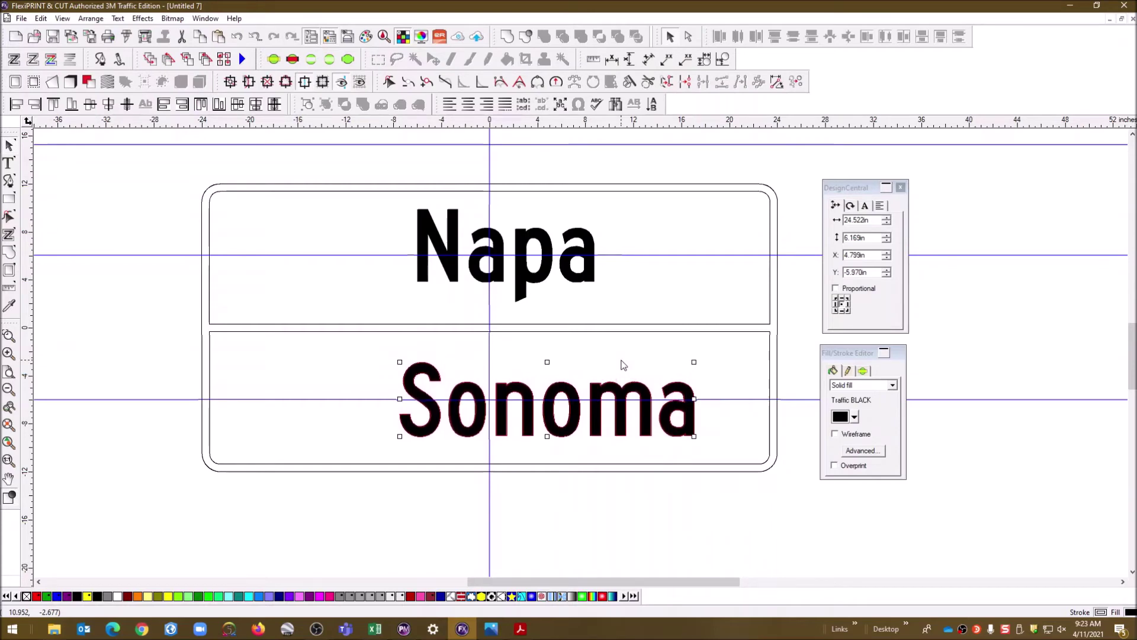
left_click(679, 293)
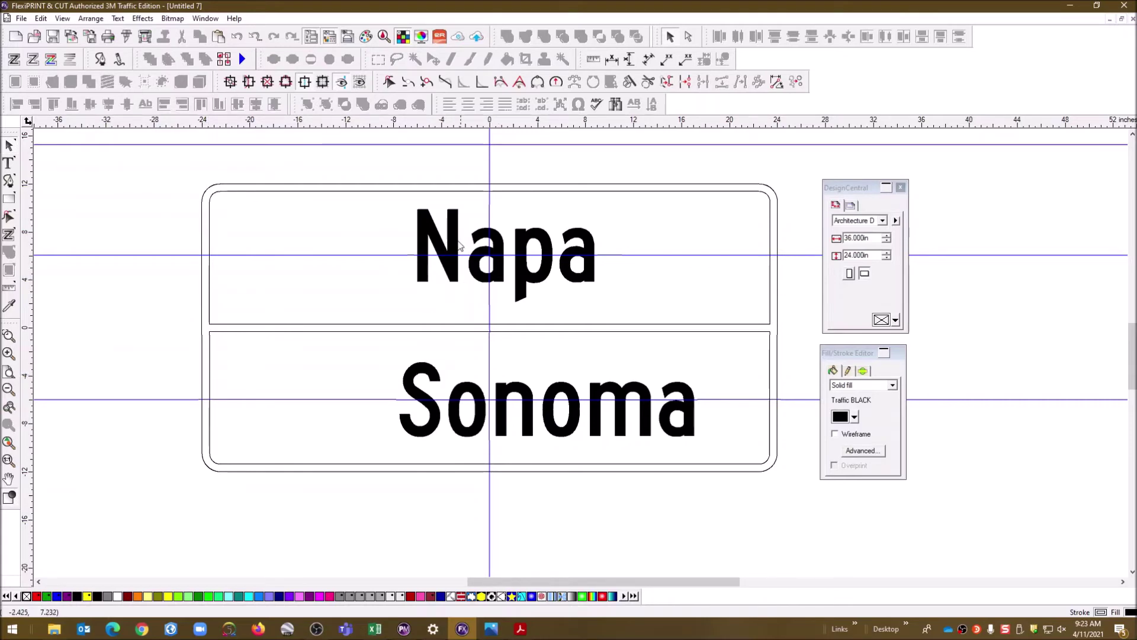
Open Directional Arrow.fs and copy its arrow.
left_click(21, 18)
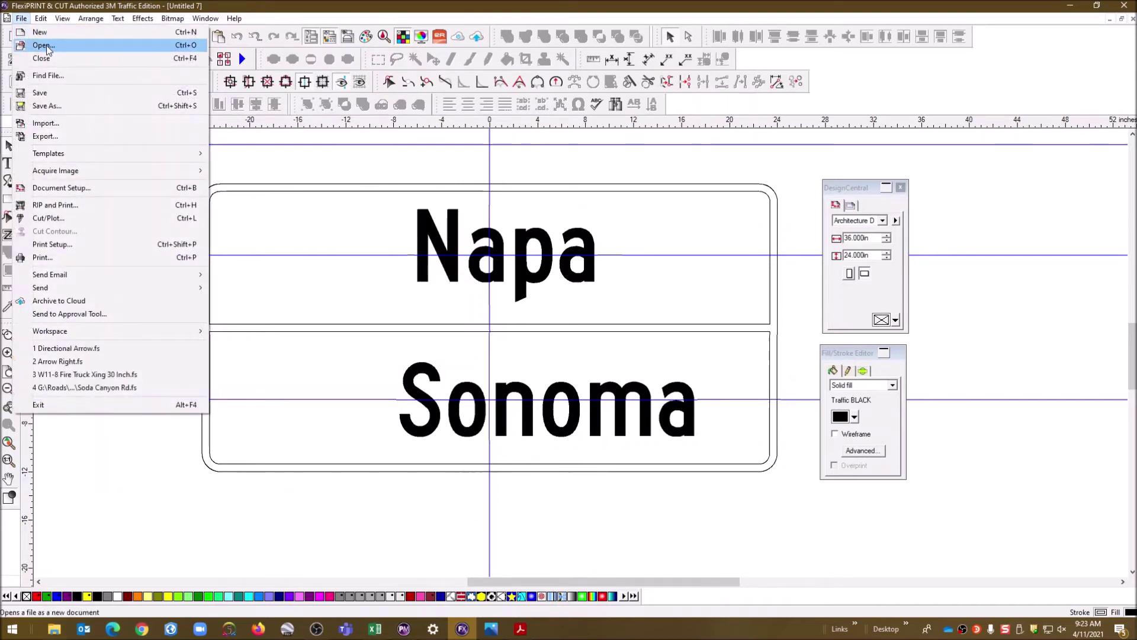
left_click(77, 418)
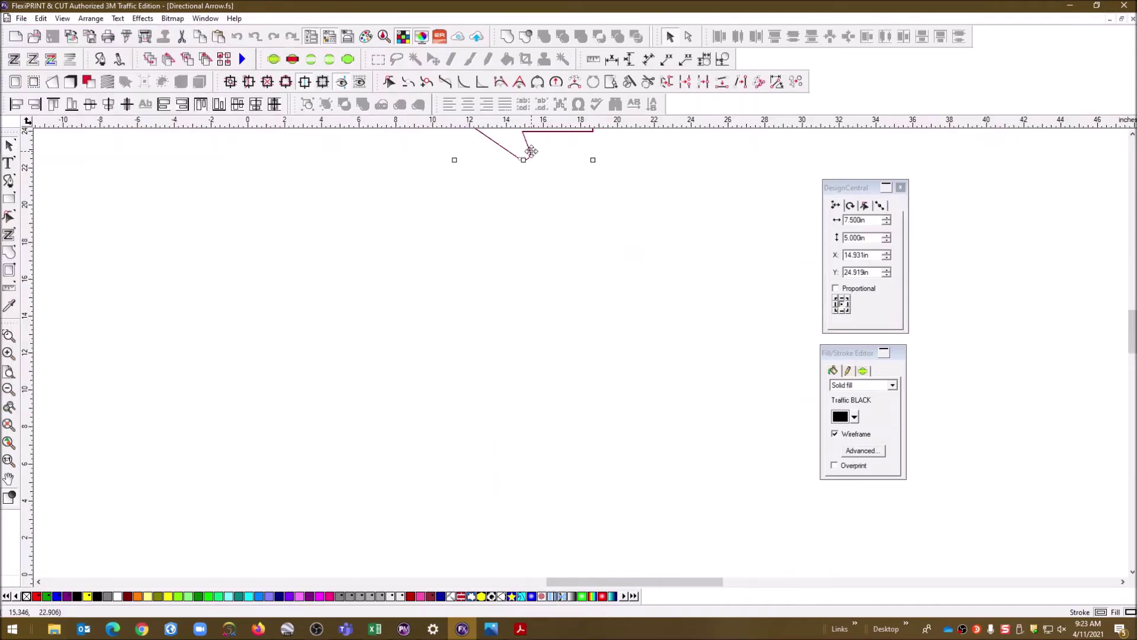
scroll(532, 151, "up", 5)
left_click_drag(373, 337, 685, 475)
right_click(541, 401)
left_click_drag(414, 362, 635, 480)
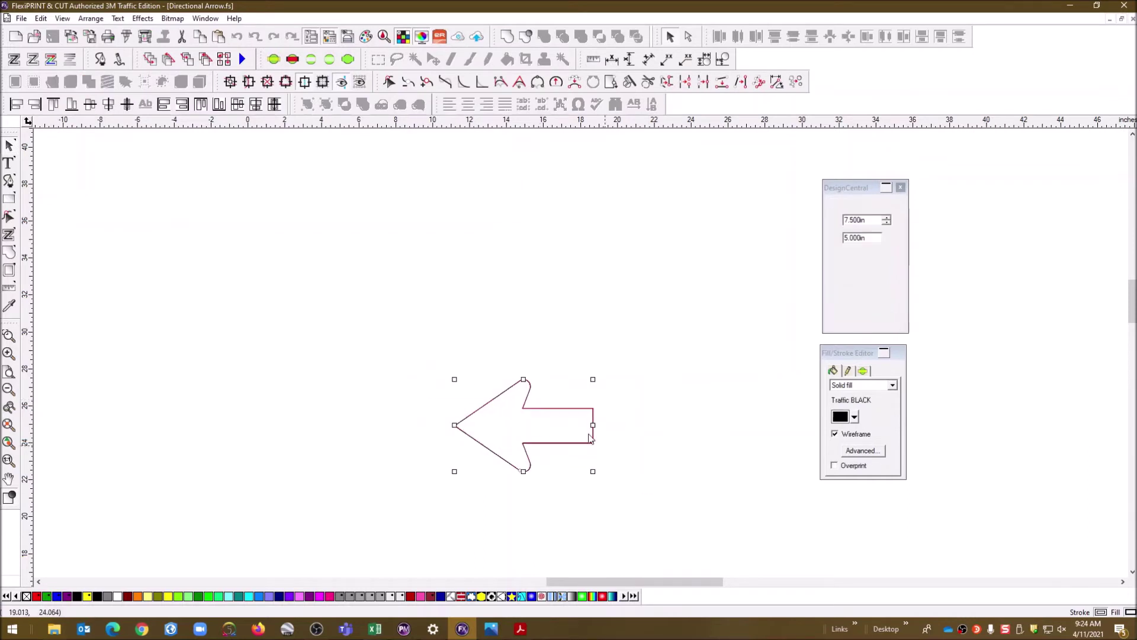
right_click(557, 409)
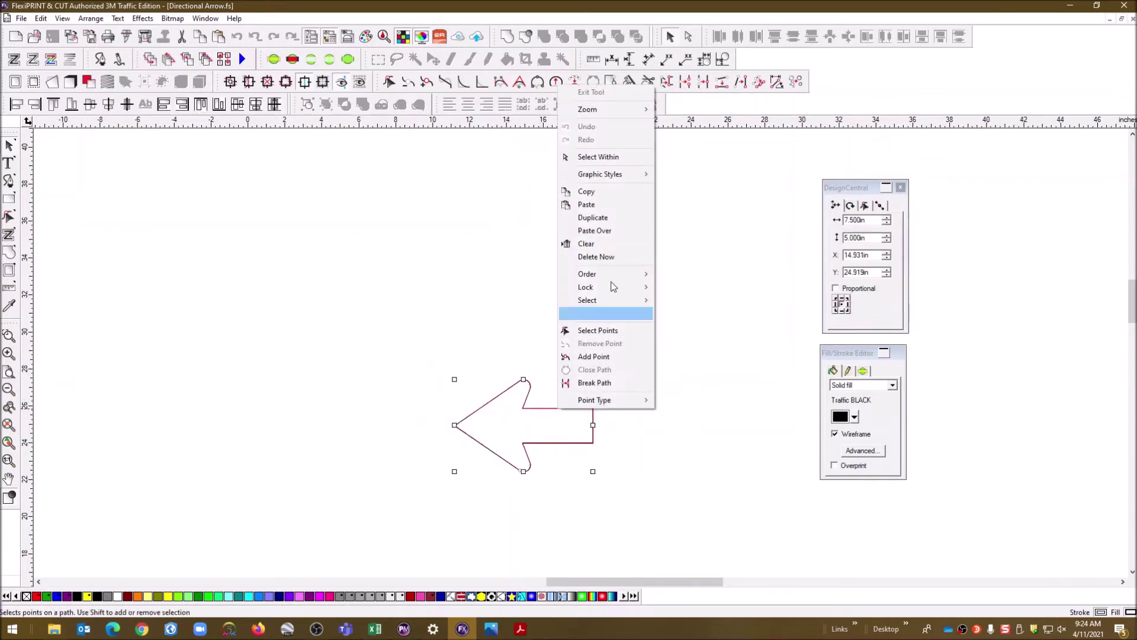
left_click(598, 197)
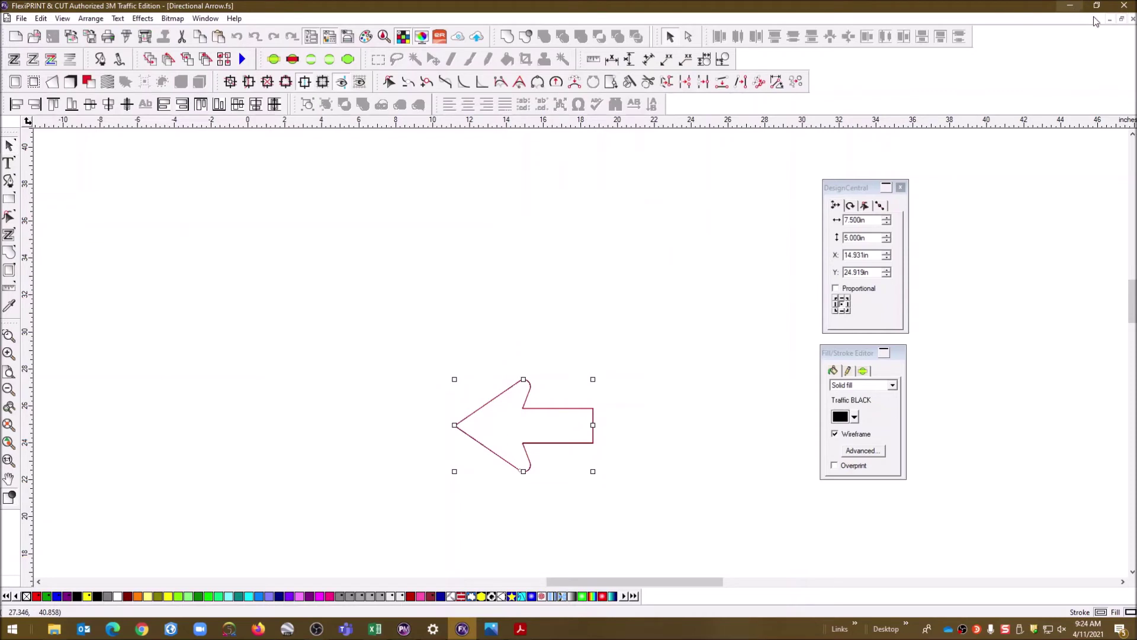
Return to the sign document and paste the arrow in the upper panel, left of "Napa".
left_click(1109, 19)
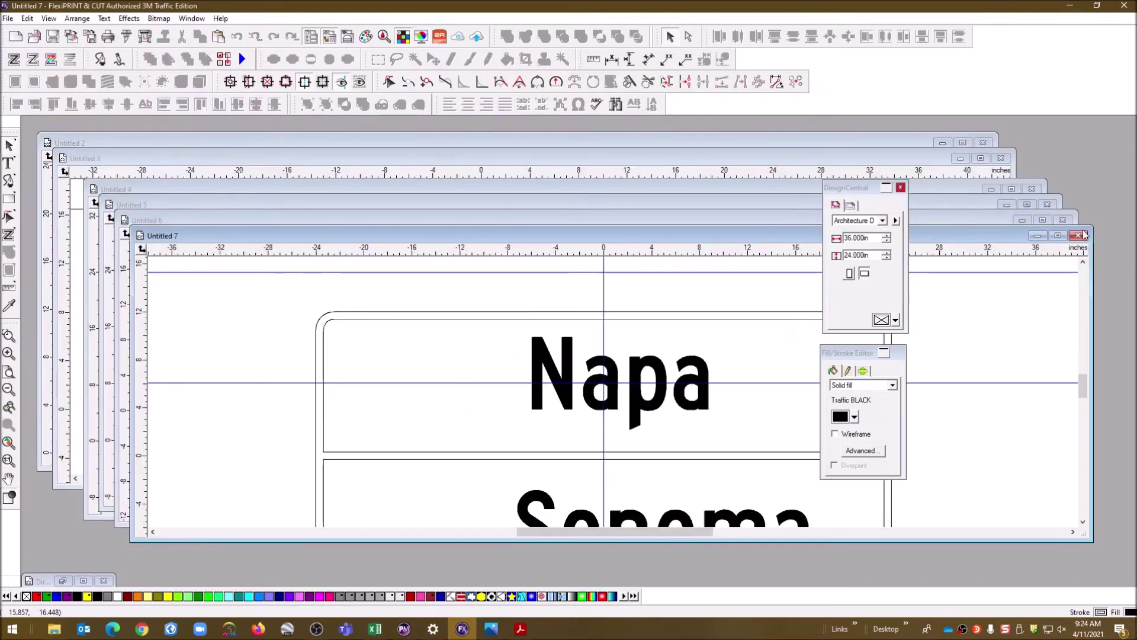
left_click(1059, 235)
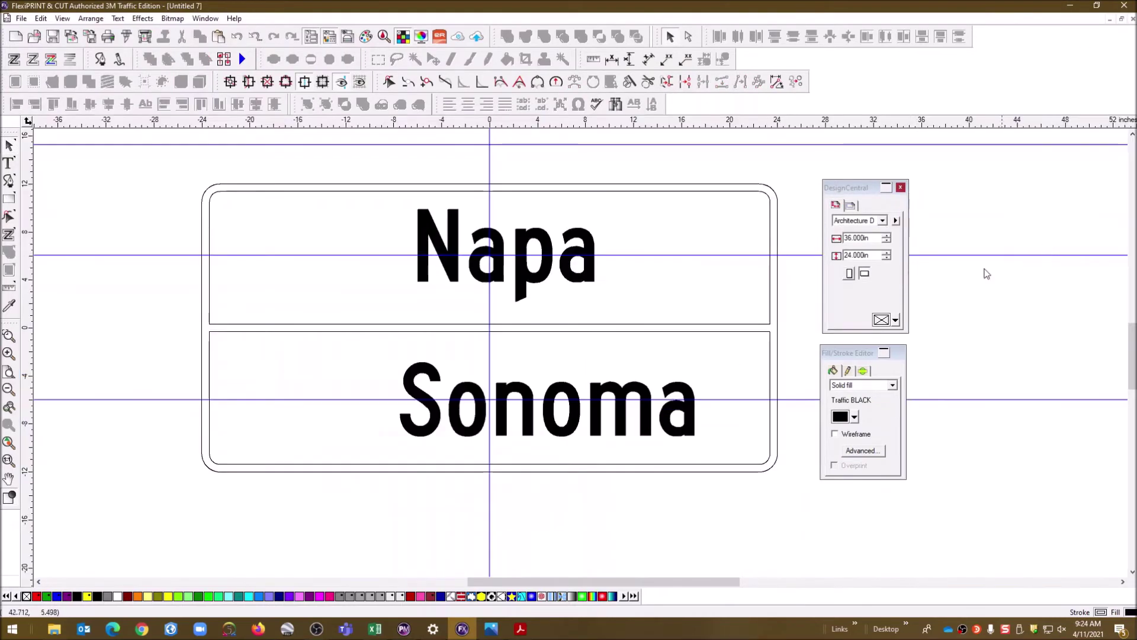
right_click(231, 228)
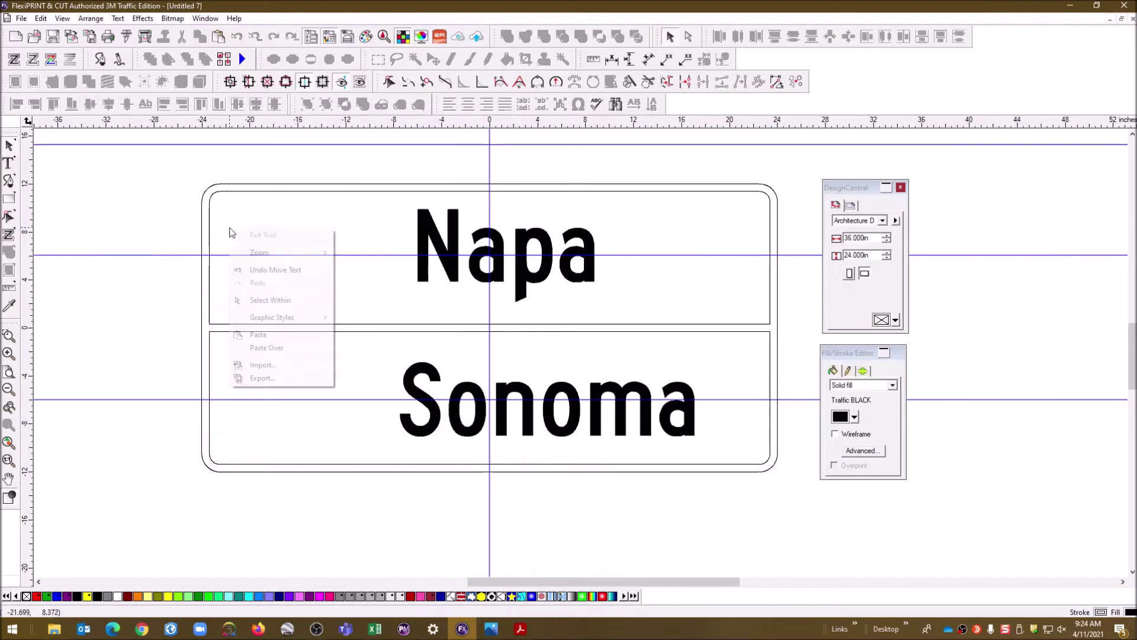
left_click(275, 336)
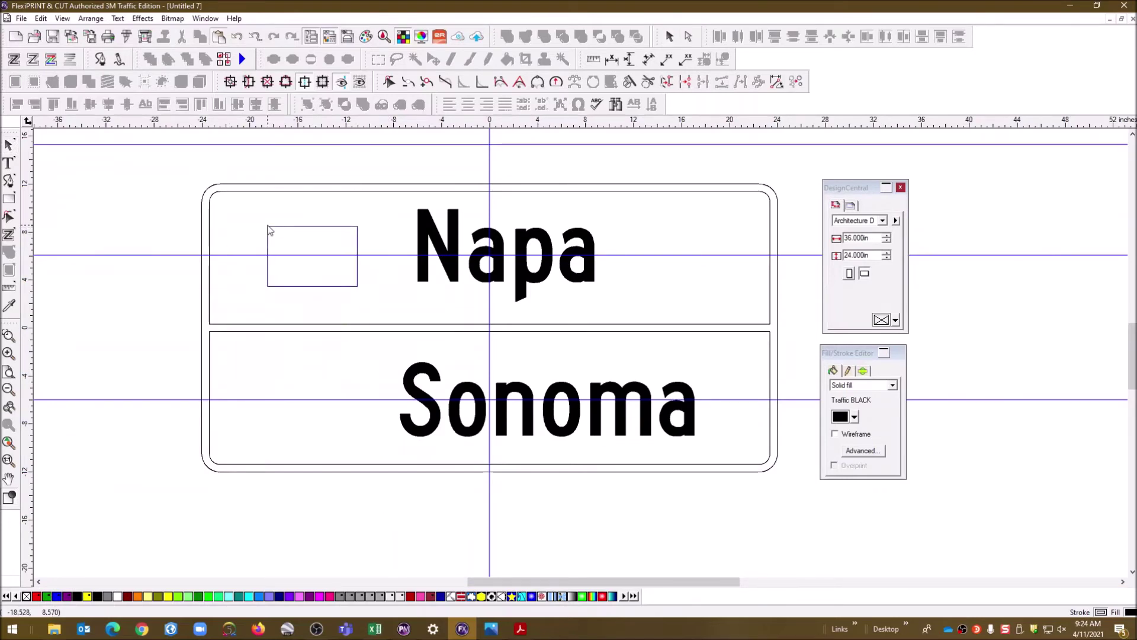
left_click(266, 227)
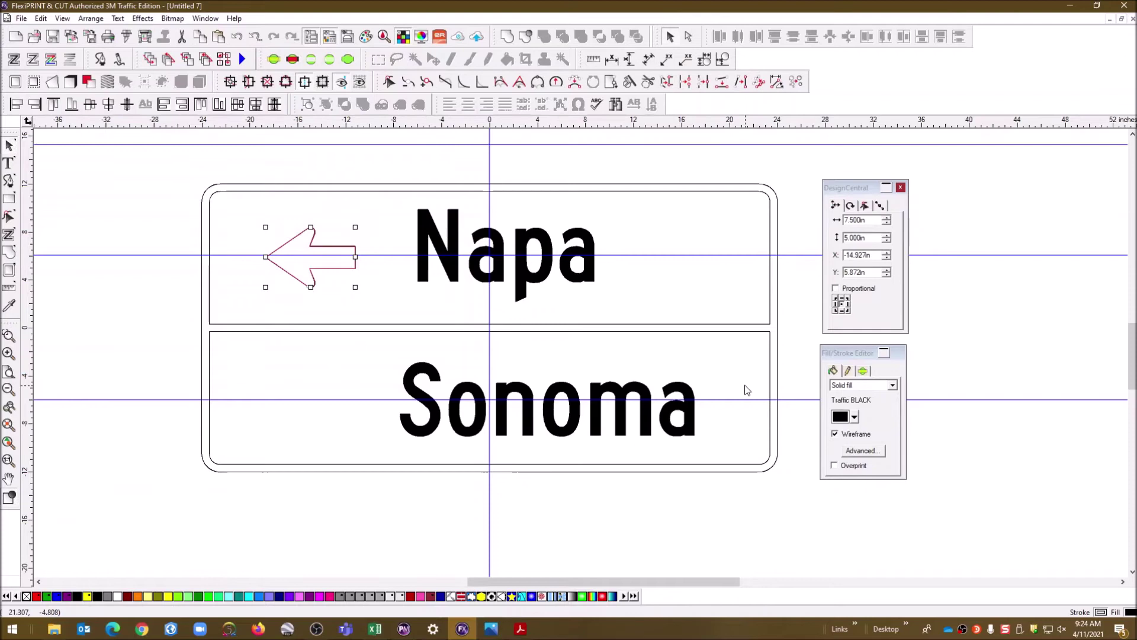
Paste a second arrow in the lower panel, right of "Sonoma".
right_click(718, 378)
left_click(746, 482)
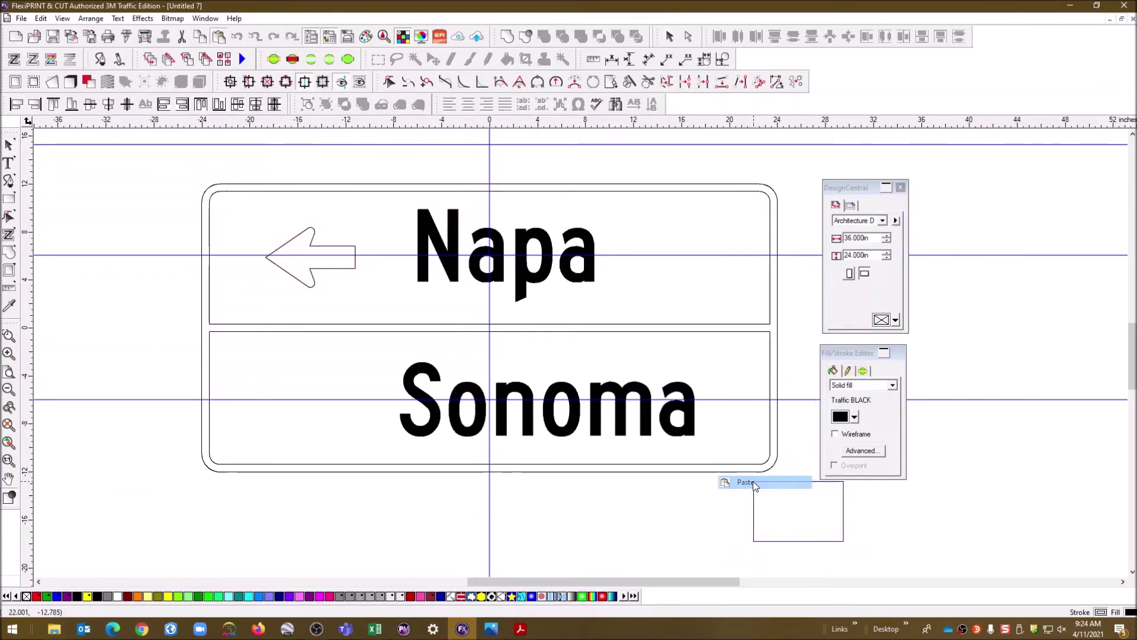
left_click(726, 374)
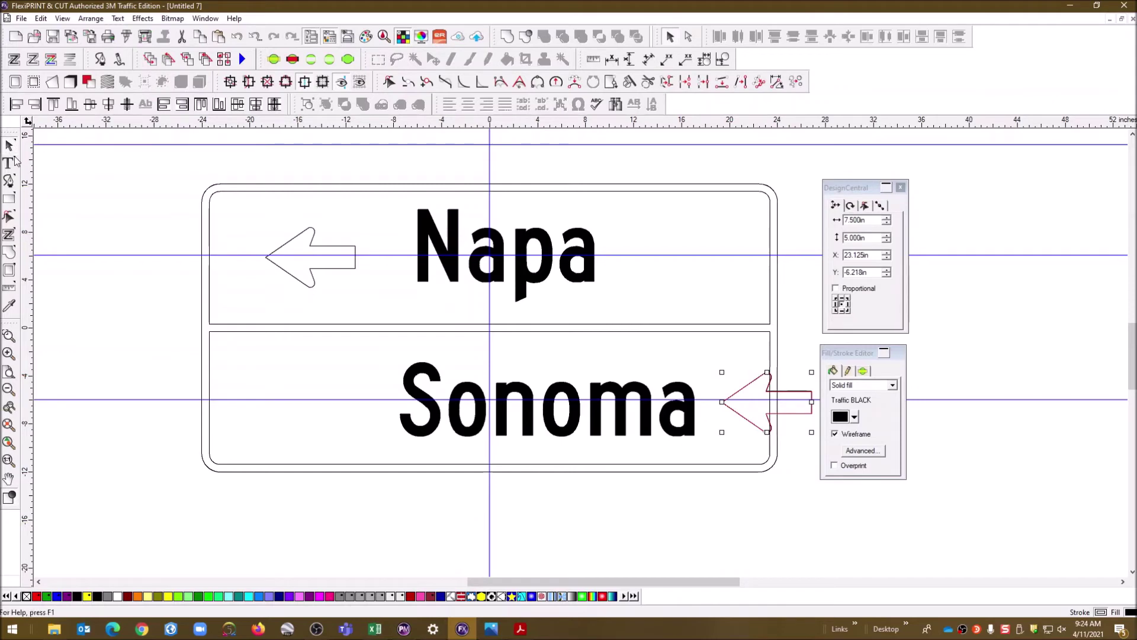
Nudge the upper arrow up onto its panel guide, at Y 5.971 in.
left_click(126, 207)
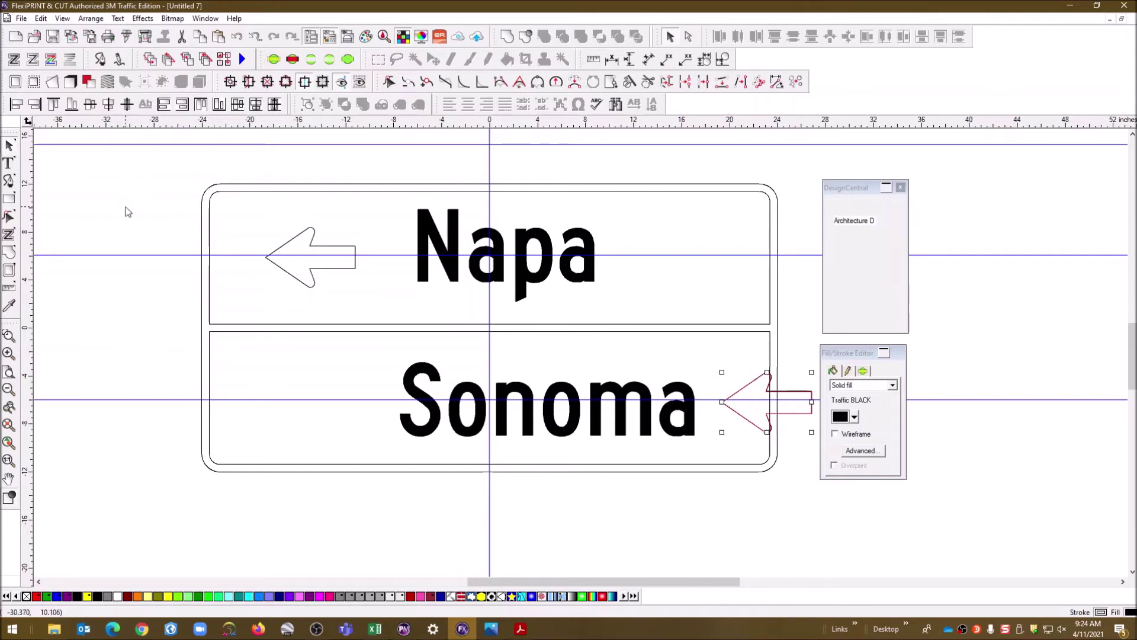
left_click(335, 247)
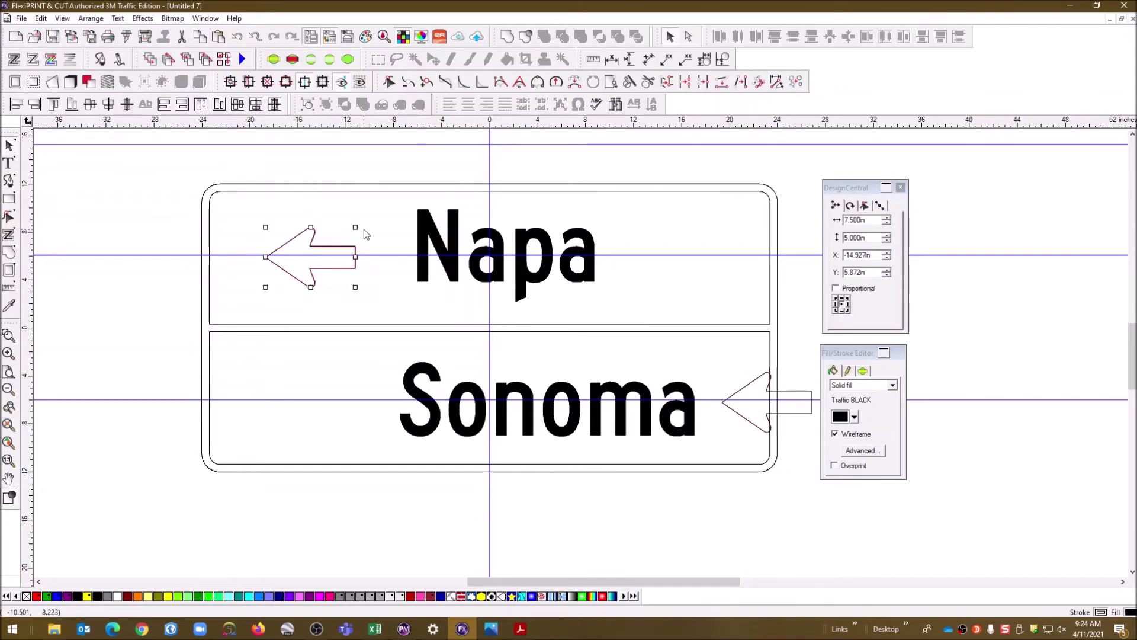
key("Up")
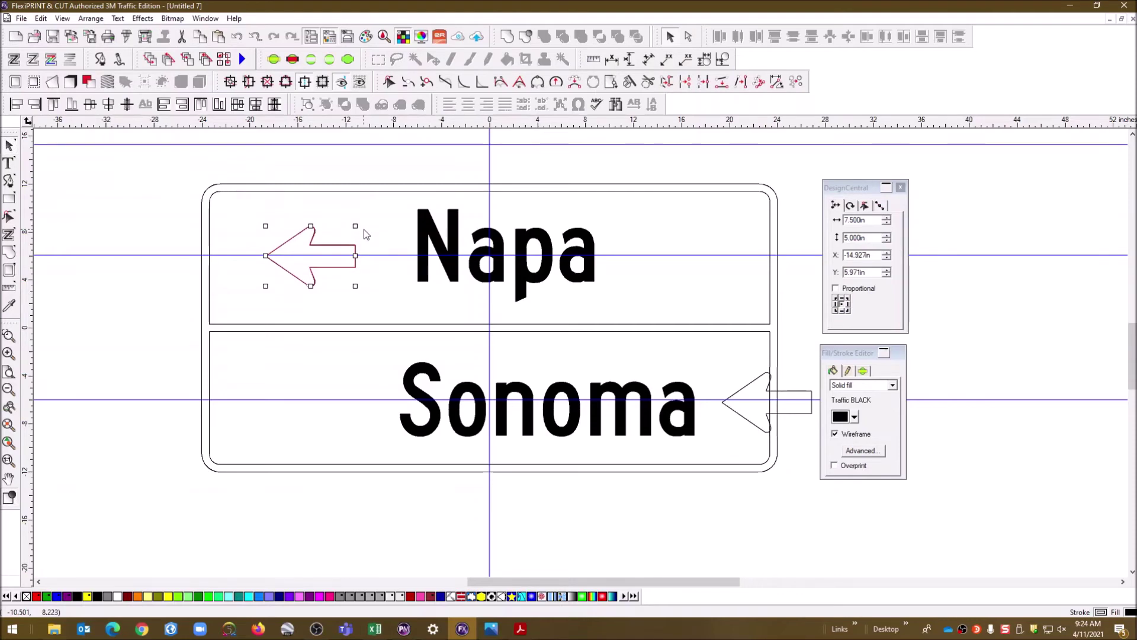
Move "Sonoma" left along its guide to X -3.129 in, making room for the lower arrow.
left_click(531, 413)
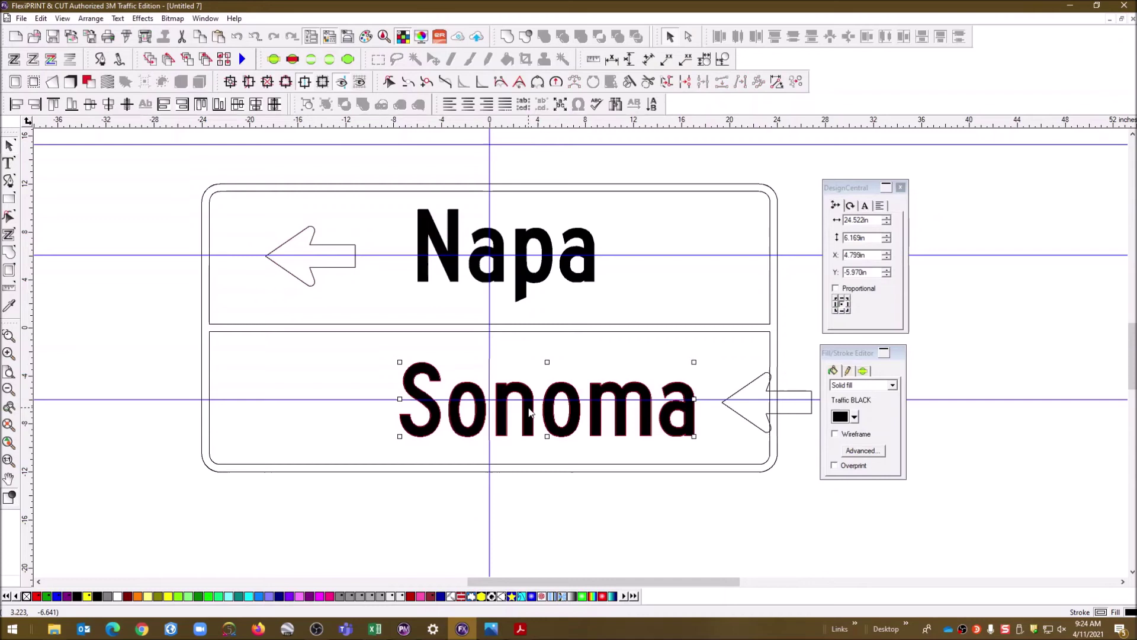
key("Left")
key("Left")
key("Left")
key("Left")
key("Left")
key("Left")
key("Left")
key("Left")
key("Left")
key("Left")
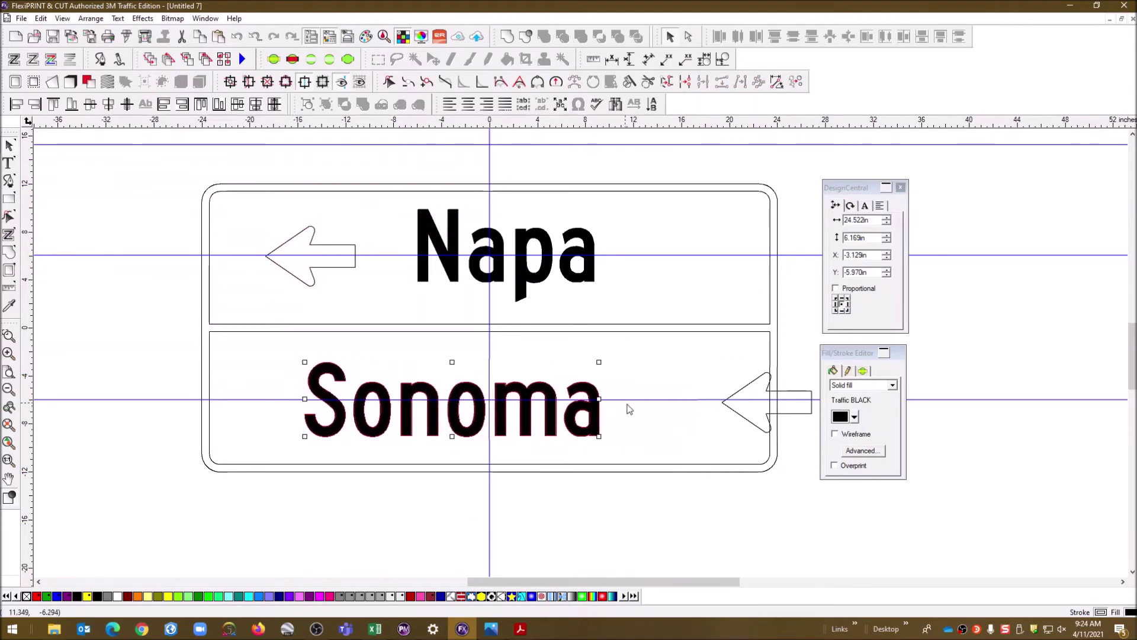
Move the lower arrow inside the panel to about X 16.8 in, Y -6.07 in, and rotate it 180° to point right.
left_click(749, 386)
left_click_drag(749, 386, 678, 378)
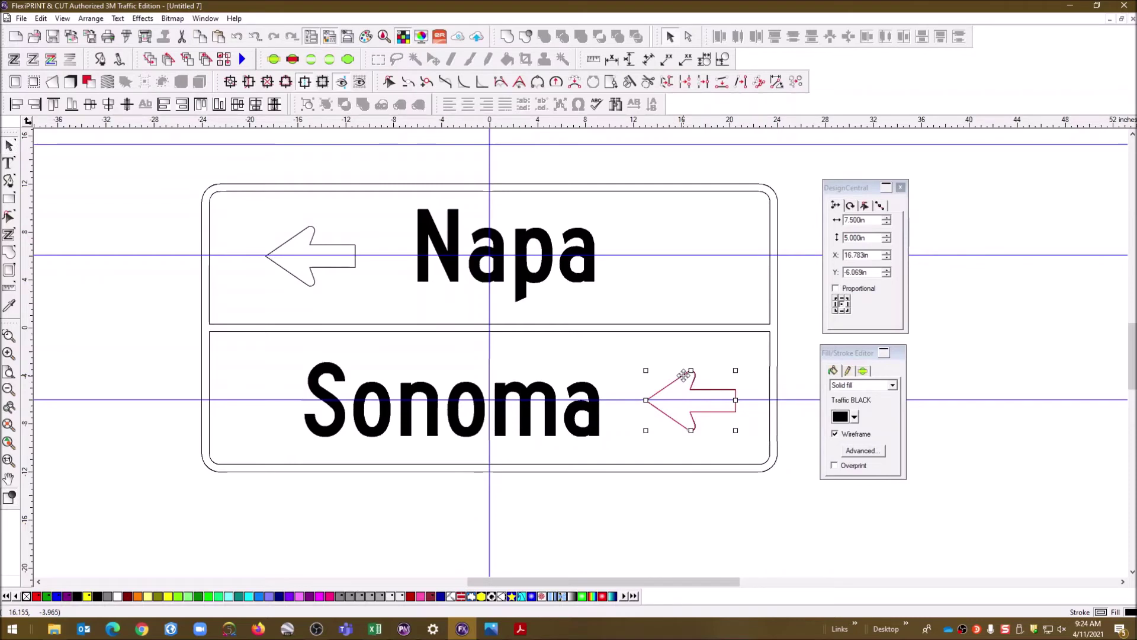
left_click(851, 207)
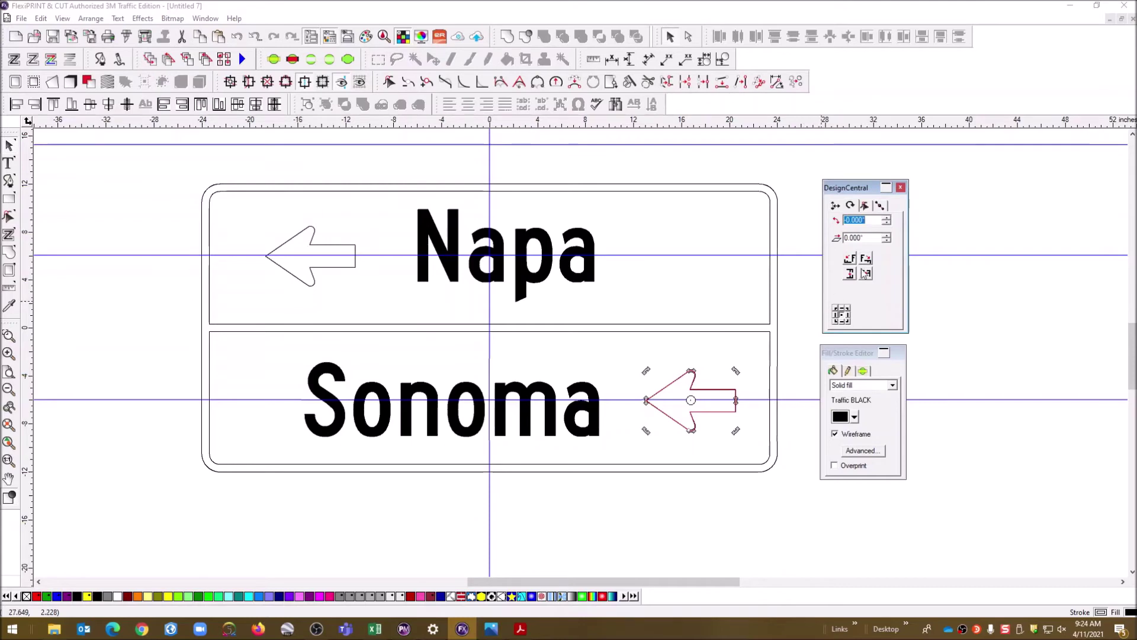
left_click(887, 219)
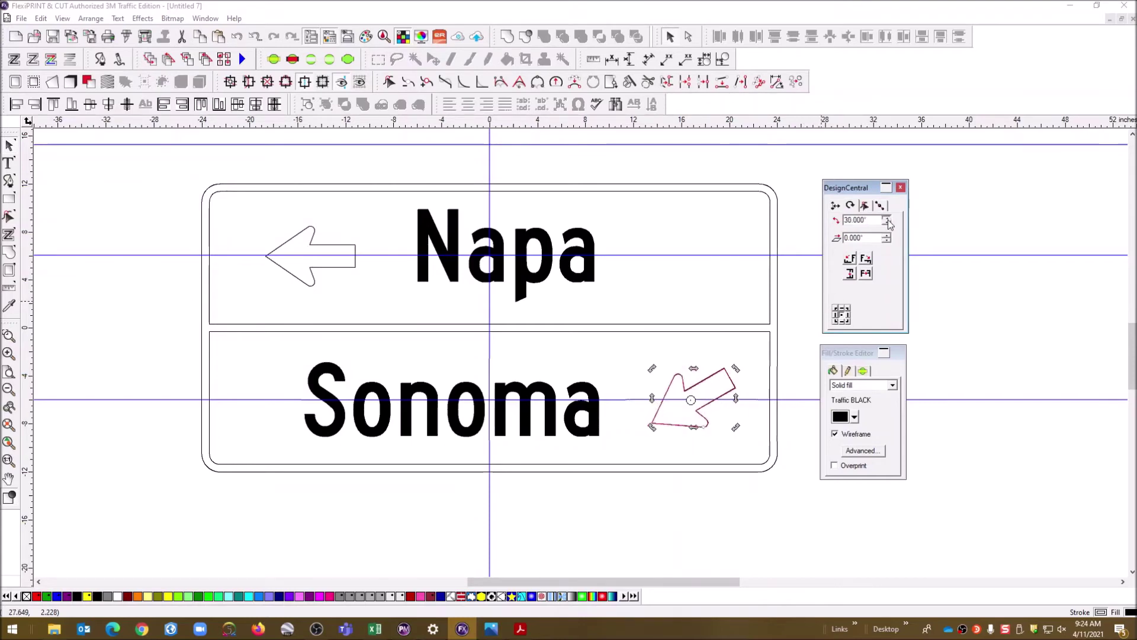
left_click_drag(888, 223, 887, 224)
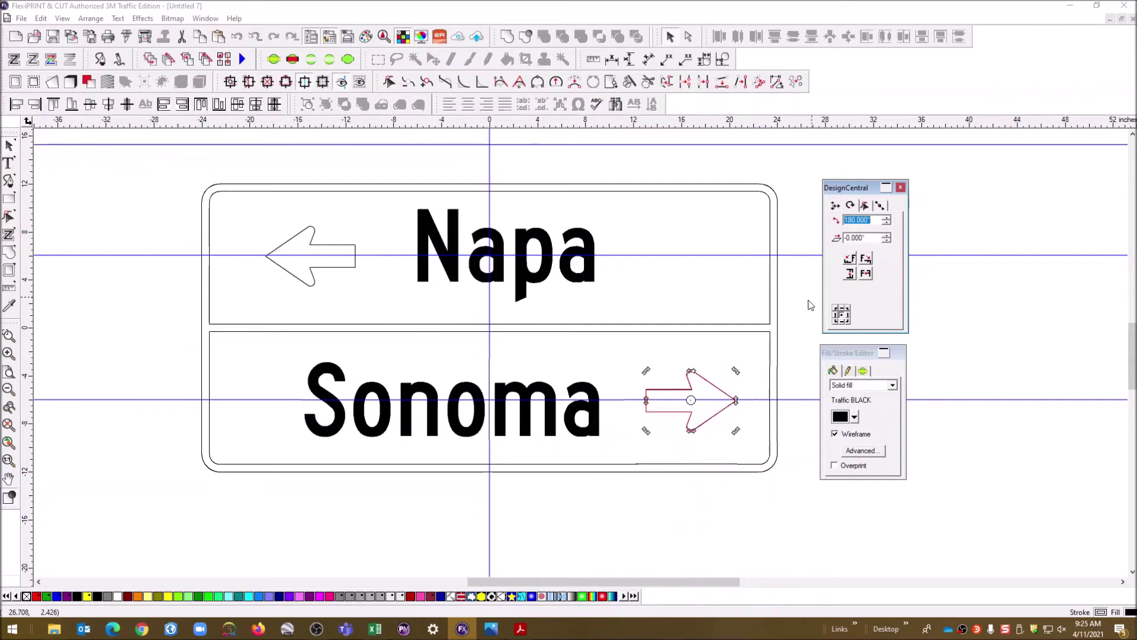
left_click(731, 354)
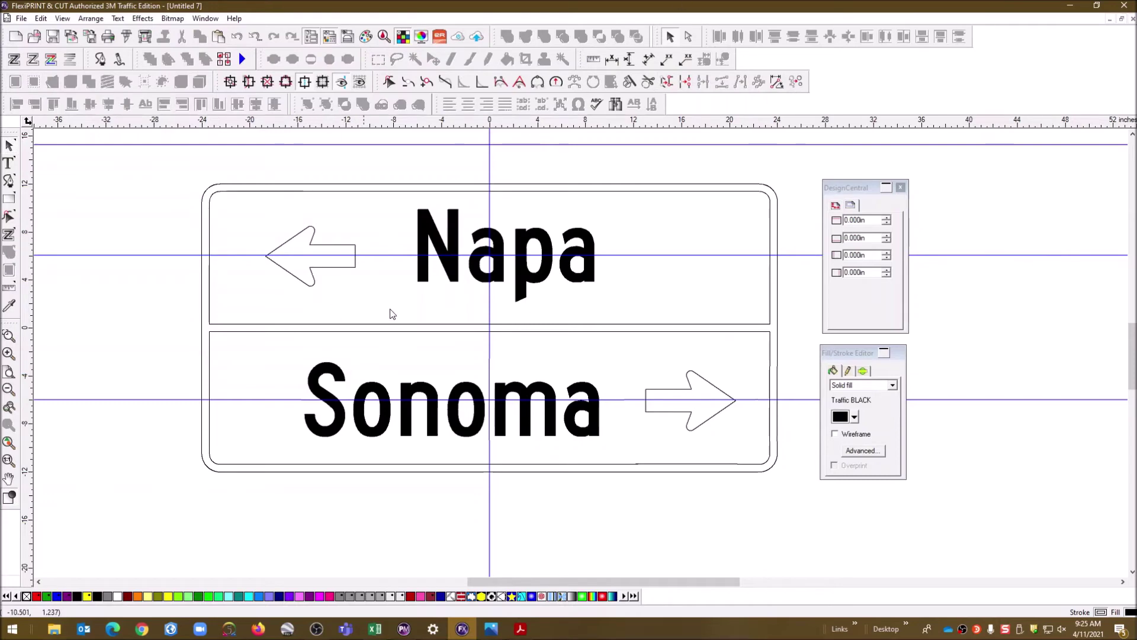
Move "Napa" right until its left edge meets the vertical center guide, at X 7.367 in.
left_click(456, 241)
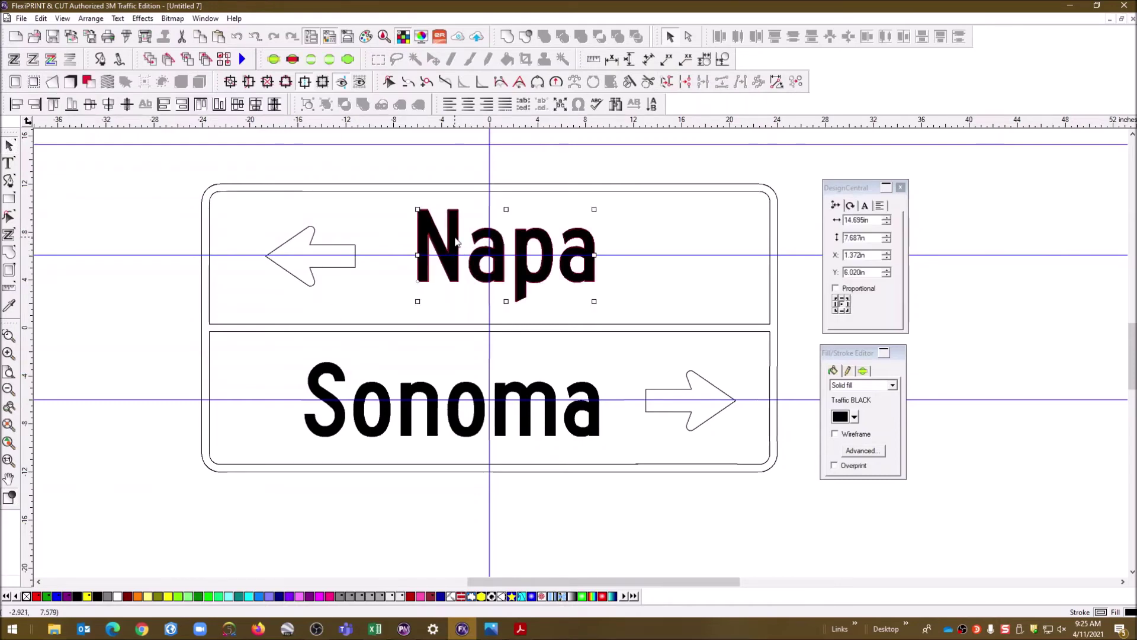
key("Right")
key("Right")
key("Right")
key("Right")
key("Right")
key("Right")
key("Right")
key("Right")
key("Right")
key("Right")
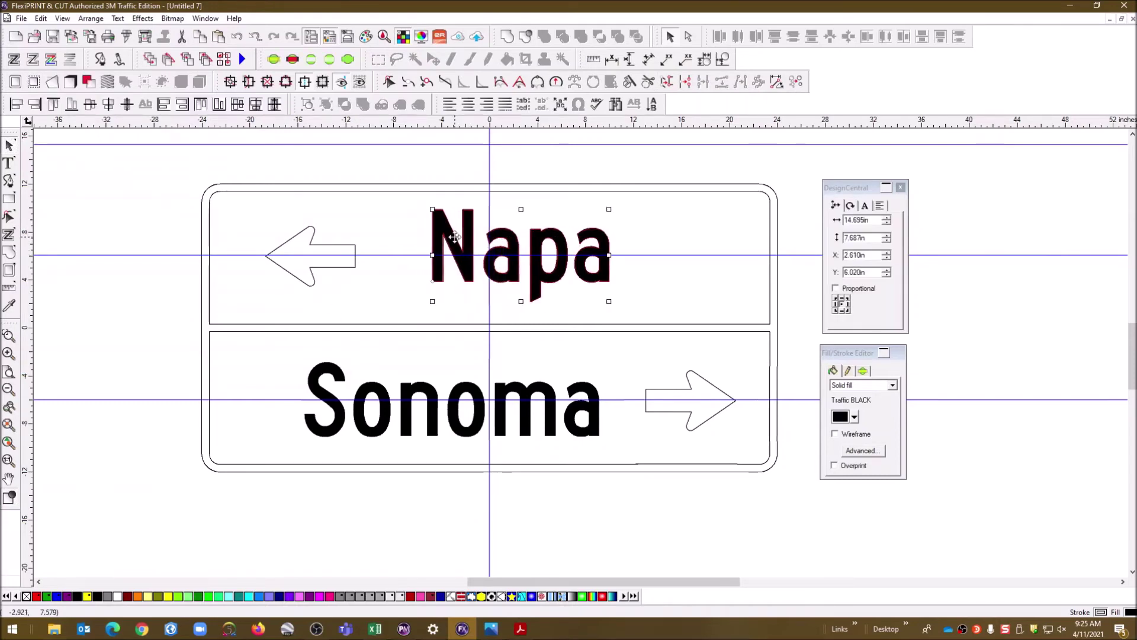
key("Right")
key("Right")
key("Right")
key("Right")
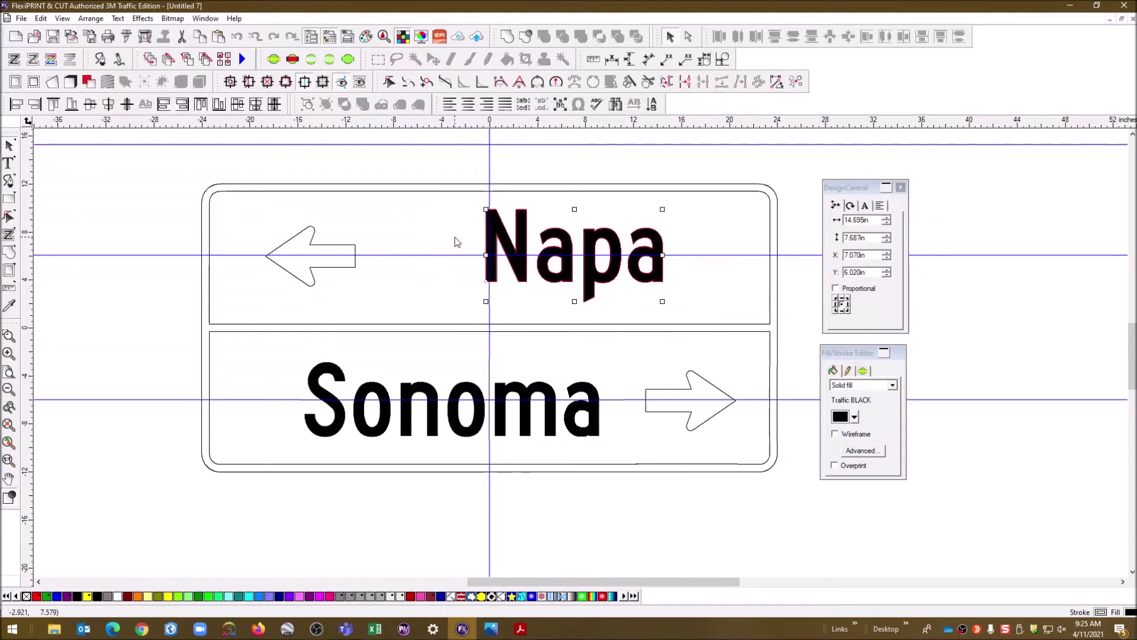
key("Right")
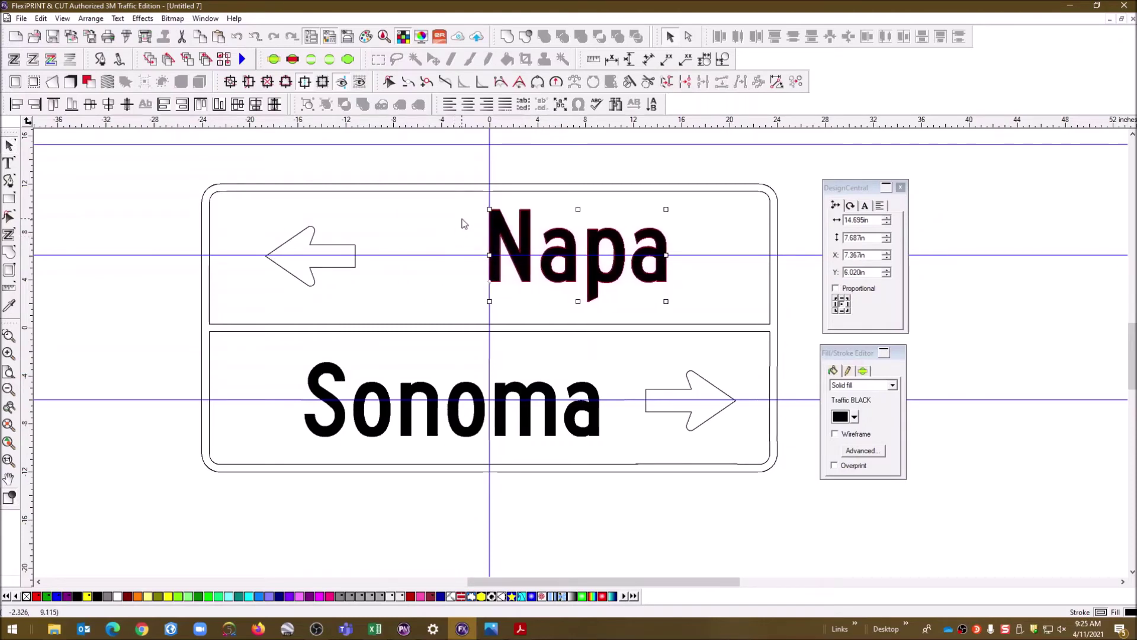
left_click(464, 223)
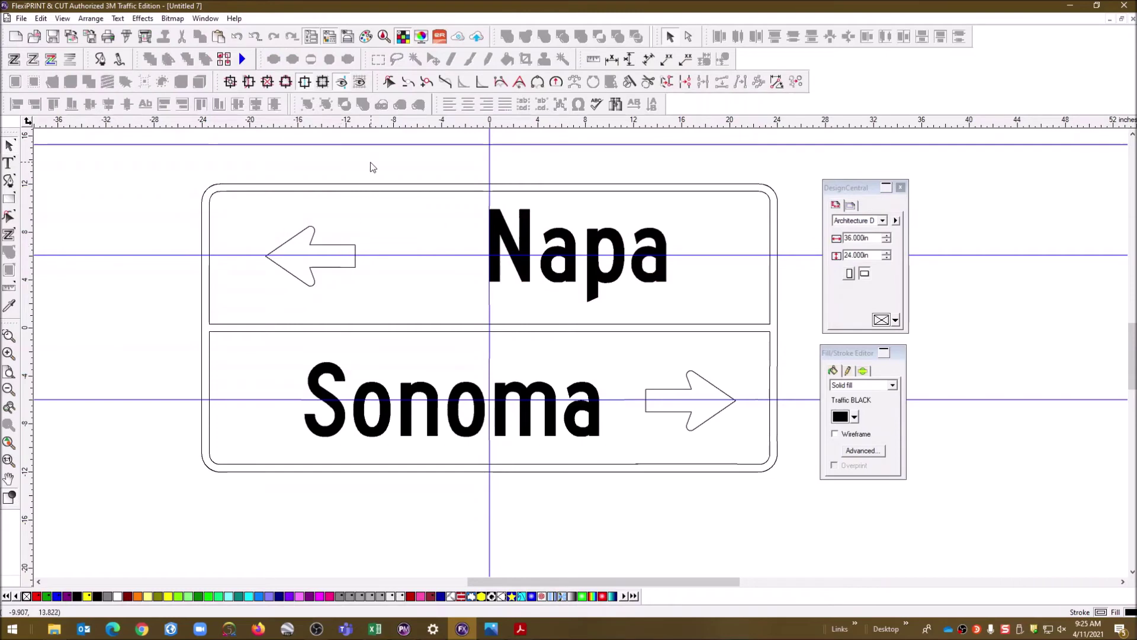
Add a vertical guide at about -6 in and move the upper arrow right until its tail meets it, at X -9.774 in.
left_click_drag(27, 163, 418, 137)
left_click(342, 251)
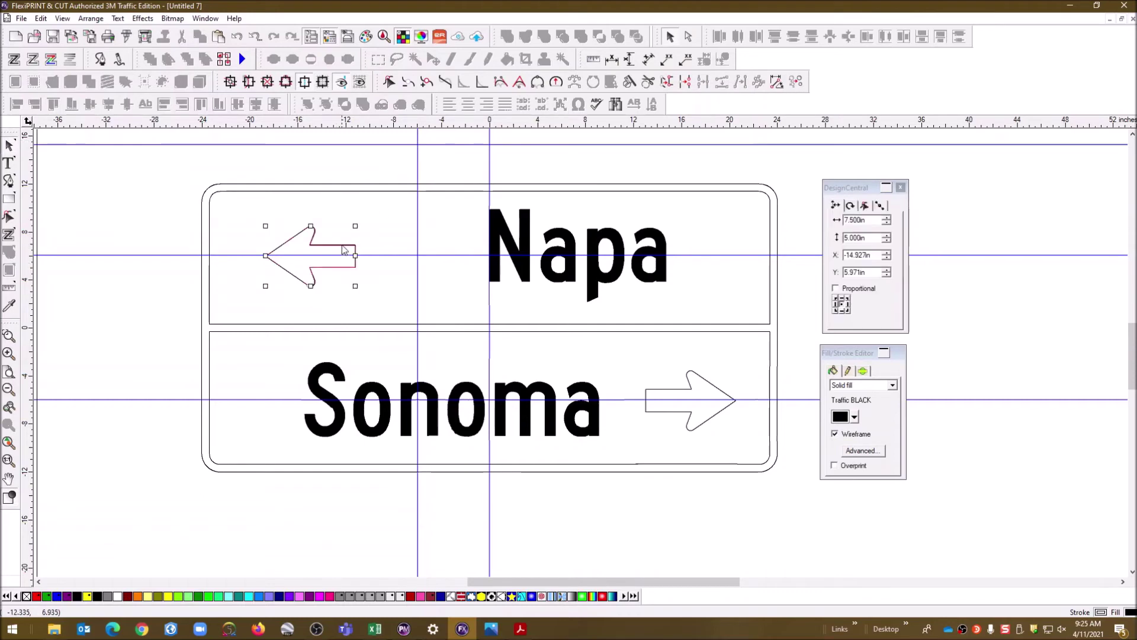
left_click_drag(288, 243, 336, 243)
key("Right")
key("Right")
key("Right")
key("Right")
key("Right")
key("Right")
key("Right")
key("Right")
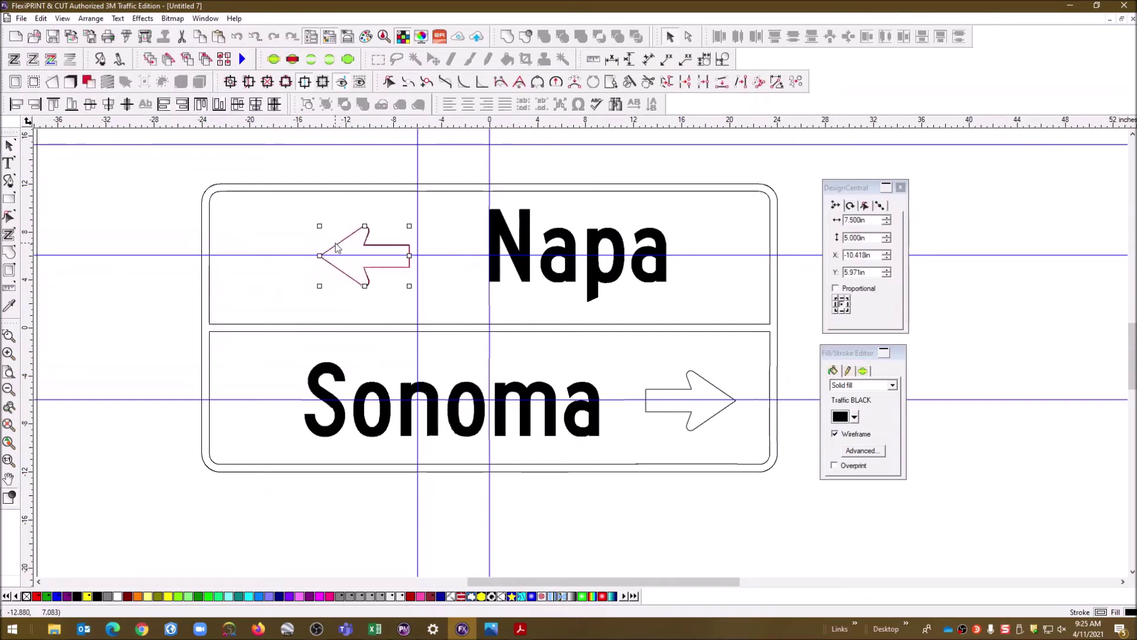
key("Right")
key("Right")
key("Right")
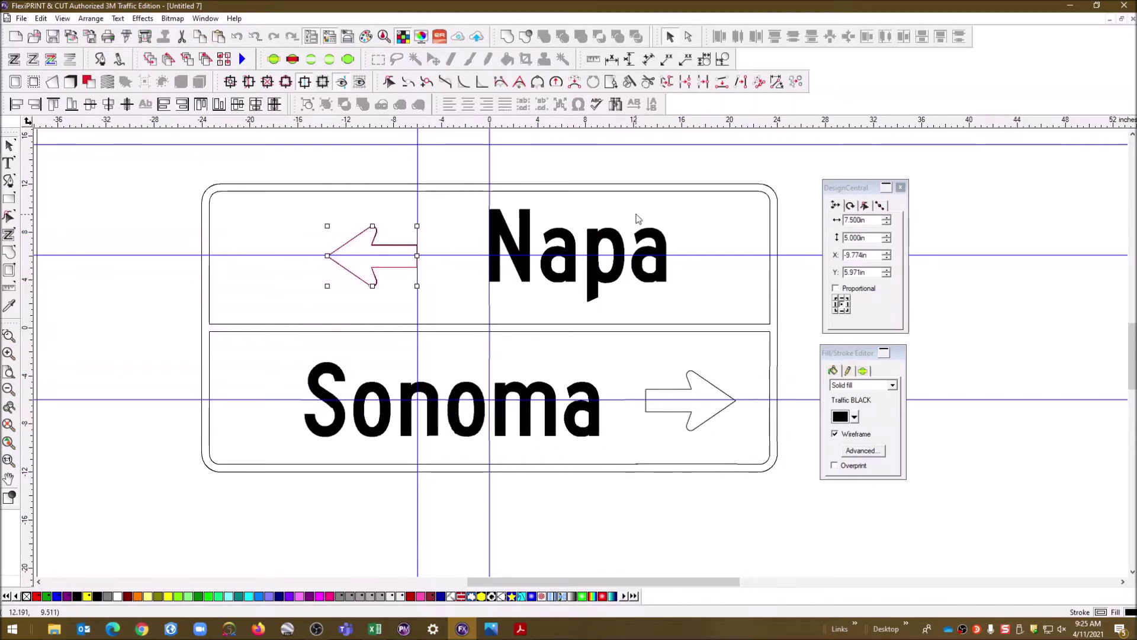
Move "Sonoma" left until its right edge meets the vertical center guide, at X -12.344 in.
left_click(589, 287)
left_click(588, 388)
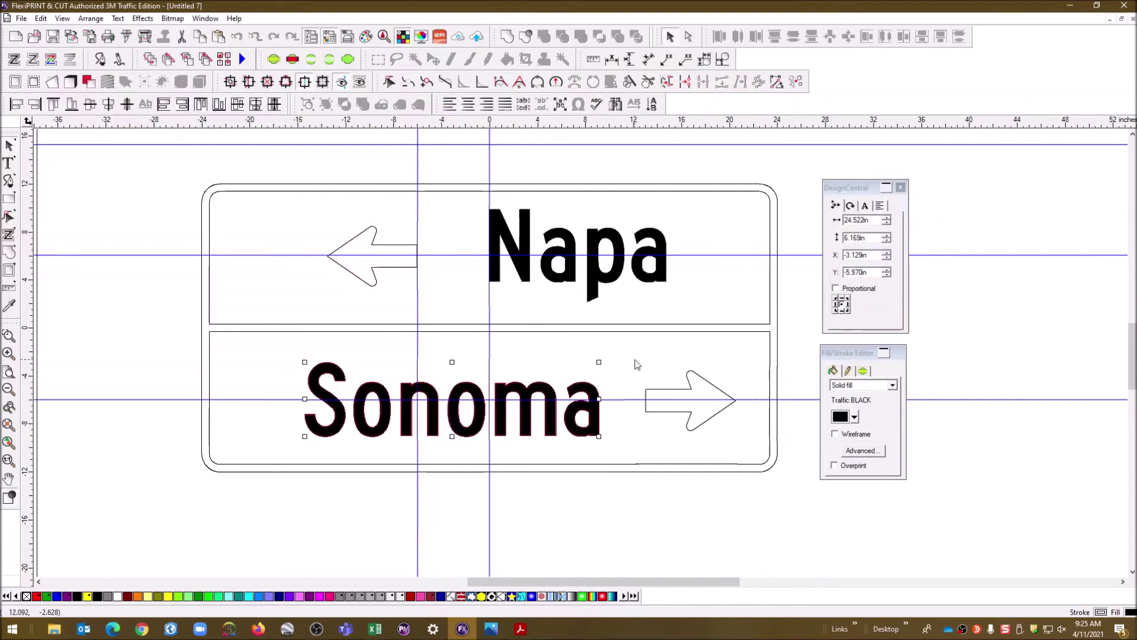
key("Left")
key("Left")
key("Left")
key("Left")
key("Left")
key("Left")
key("Left")
key("Left")
key("Left")
key("Left")
key("Left")
key("Left")
key("Left")
key("Left")
key("Left")
key("Left")
key("Left")
key("Left")
key("Left")
key("Left")
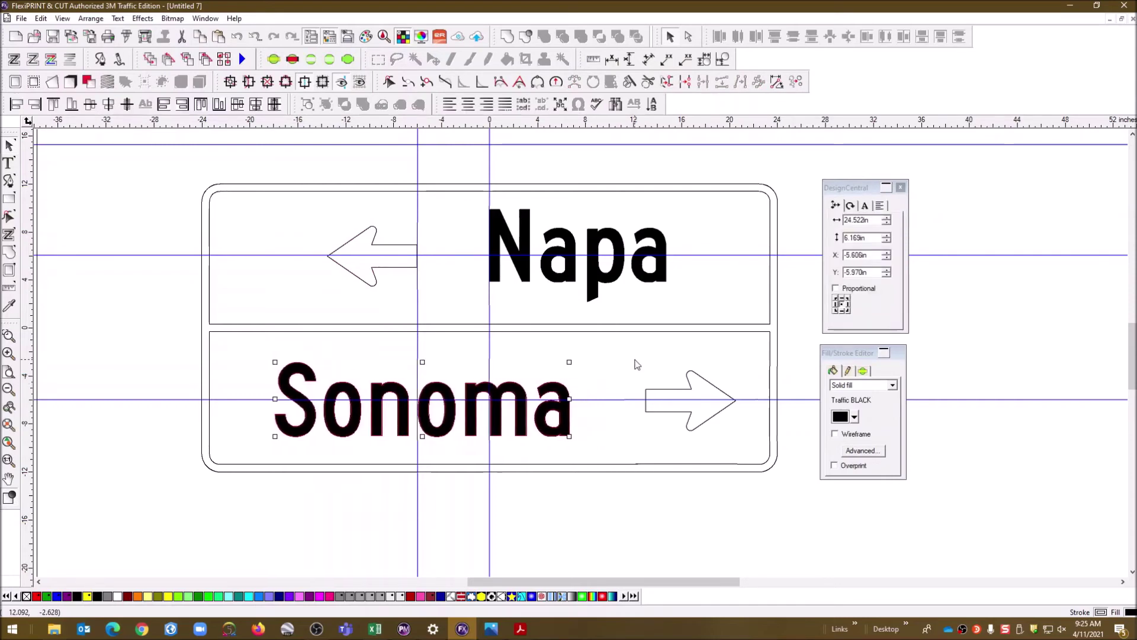
key("Left")
key("Left")
key("Left")
key("Left")
key("Left")
key("Left")
key("Left")
key("Left")
key("Left")
key("Left")
key("Left")
key("Left")
key("Left")
key("Left")
key("Left")
key("Left")
key("Left")
key("Left")
key("Left")
key("Left")
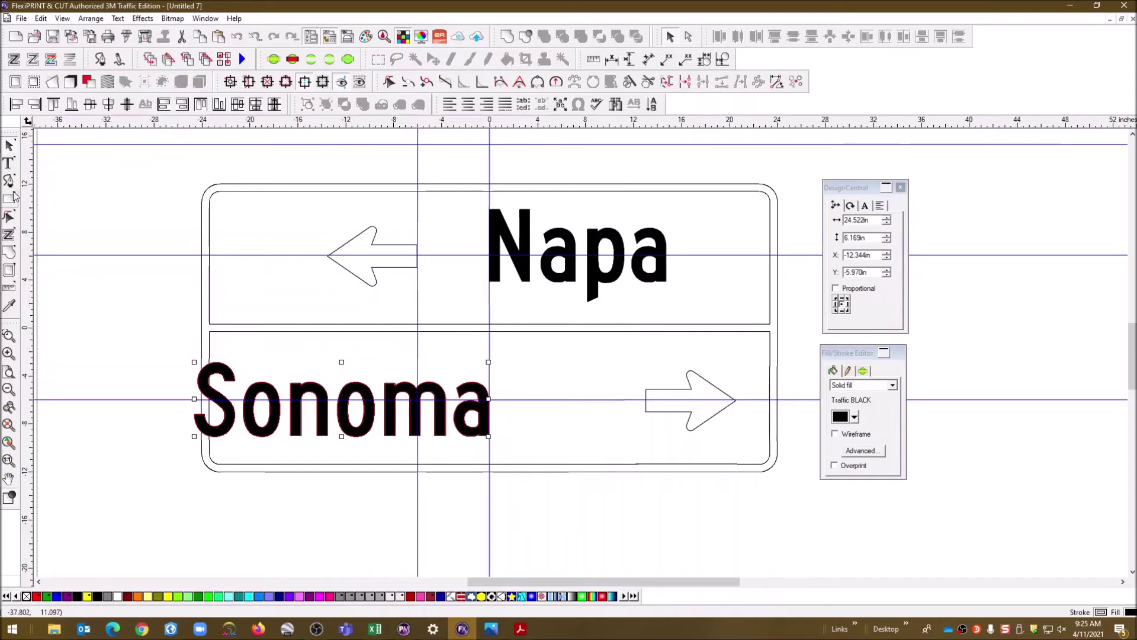
Add a vertical guide at about 6 in and move the lower arrow left until its tail meets it, at about X 9.7 in.
left_click_drag(34, 181, 564, 144)
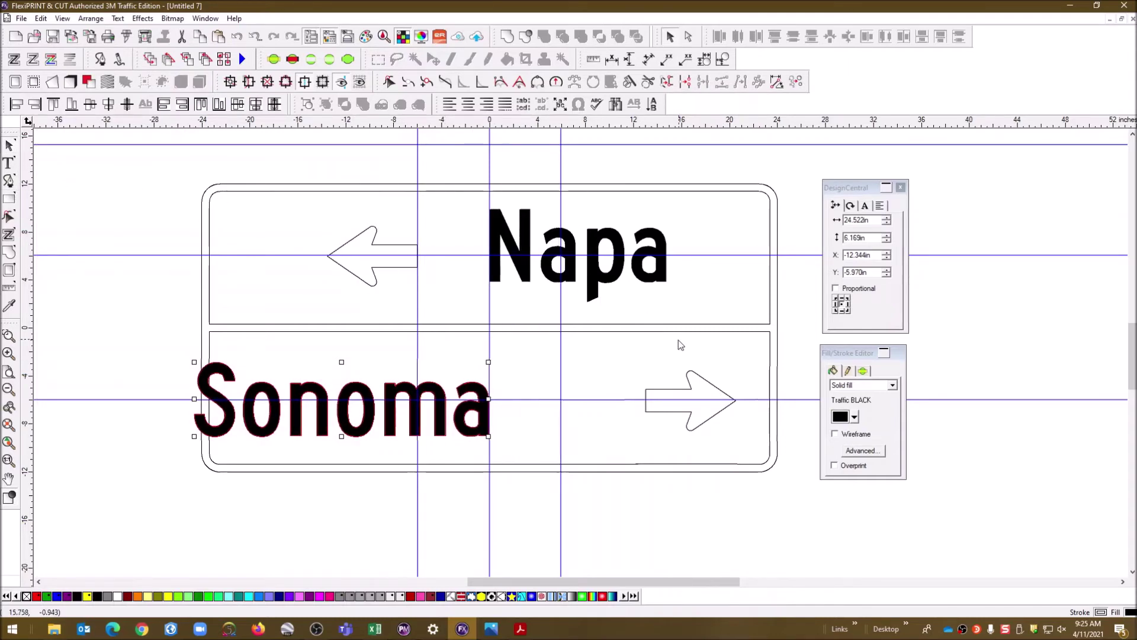
left_click(689, 375)
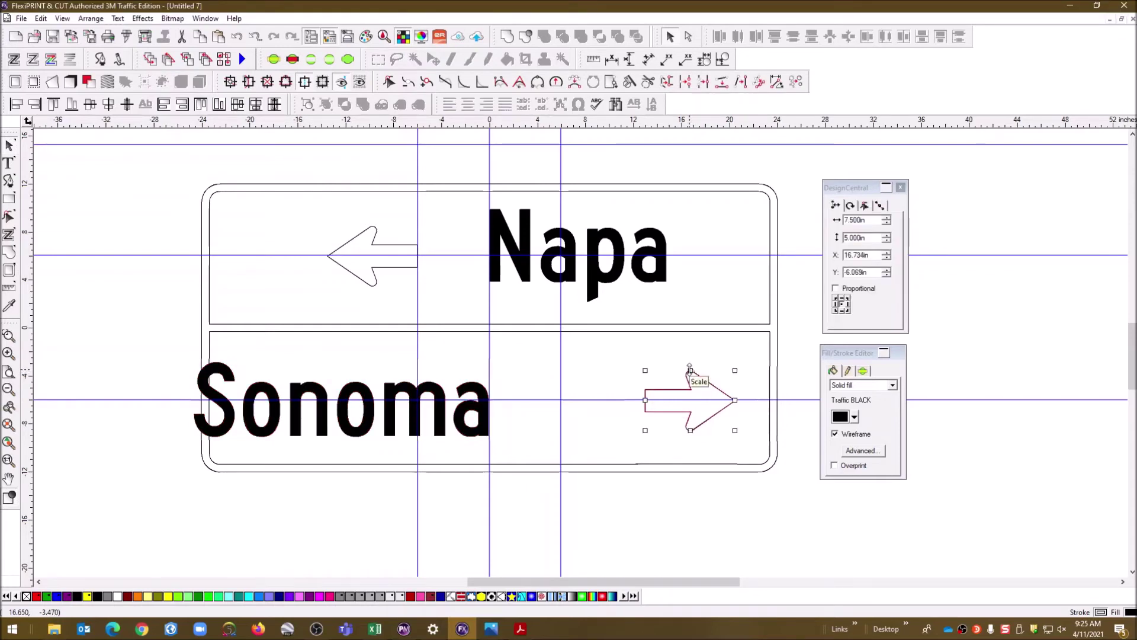
key("Left")
key("Left")
key("Left")
key("Left")
key("Left")
key("Left")
key("Left")
key("Left")
key("Left")
key("Left")
key("Left")
key("Left")
key("Left")
key("Left")
key("Left")
key("Left")
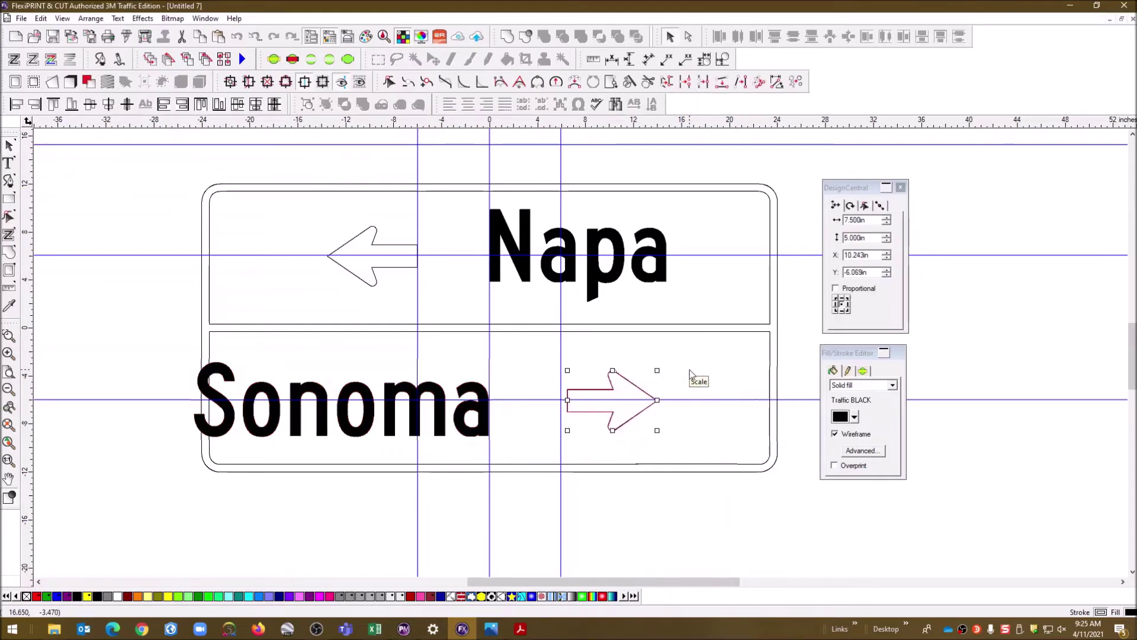
key("Left")
key("Left")
key("Left")
key("Left")
key("Left")
key("Left")
key("Left")
key("Left")
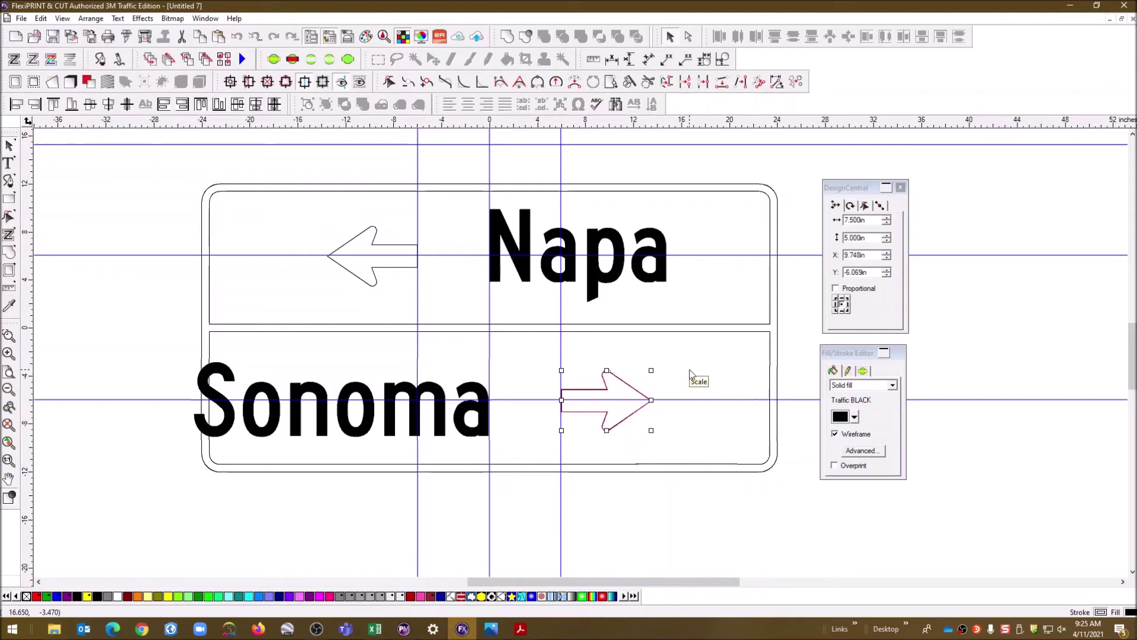
left_click(719, 367)
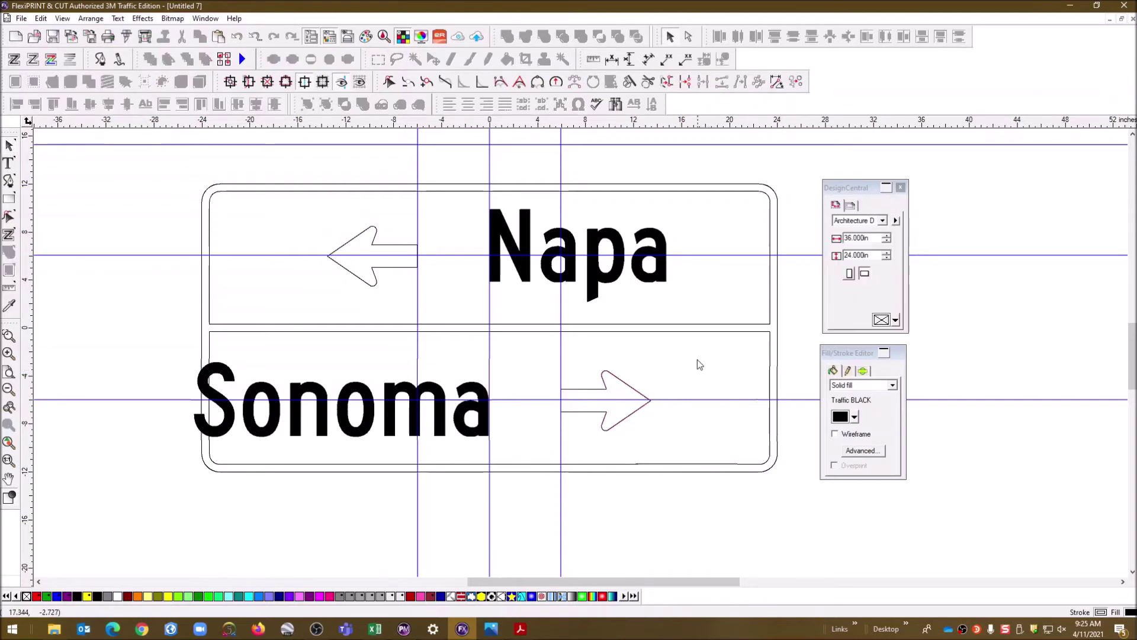
Delete the two vertical spacing guides at about 6 in and -6 in.
left_click(561, 162)
left_click_drag(562, 161, 418, 162)
key("Delete")
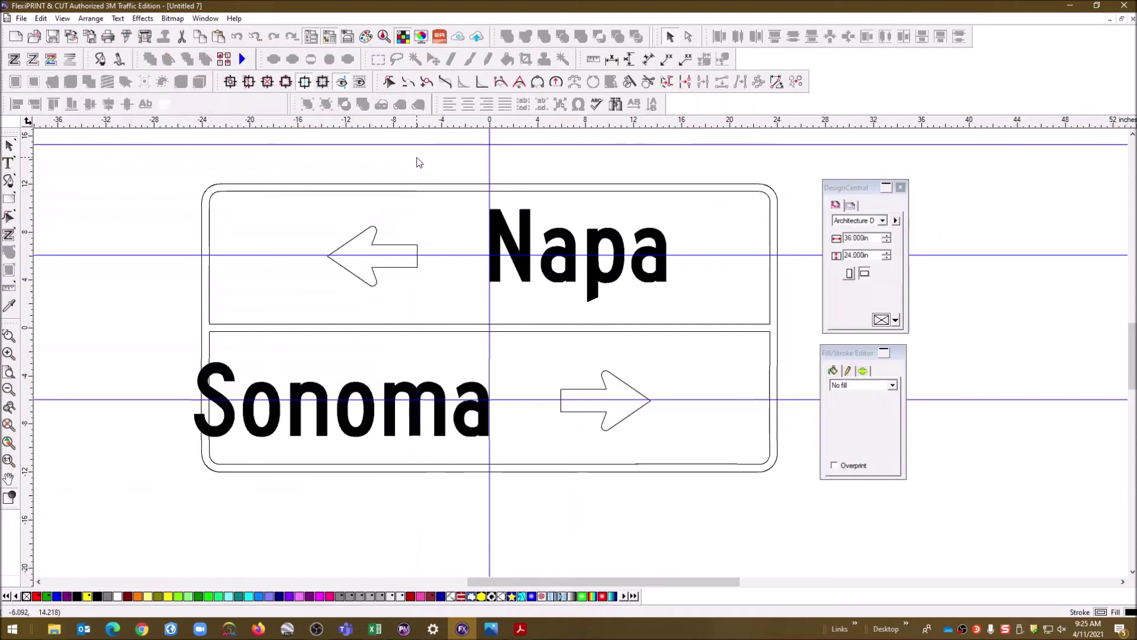
Turn off Wireframe for both arrows so they show their solid Traffic BLACK fill.
left_click(408, 254)
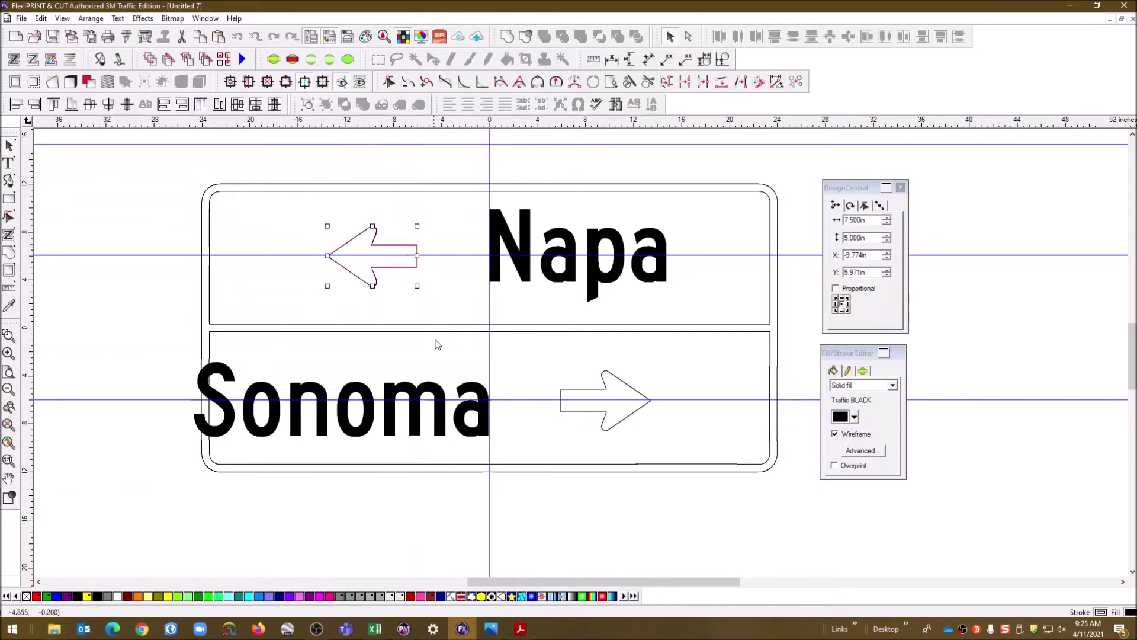
left_click(500, 264)
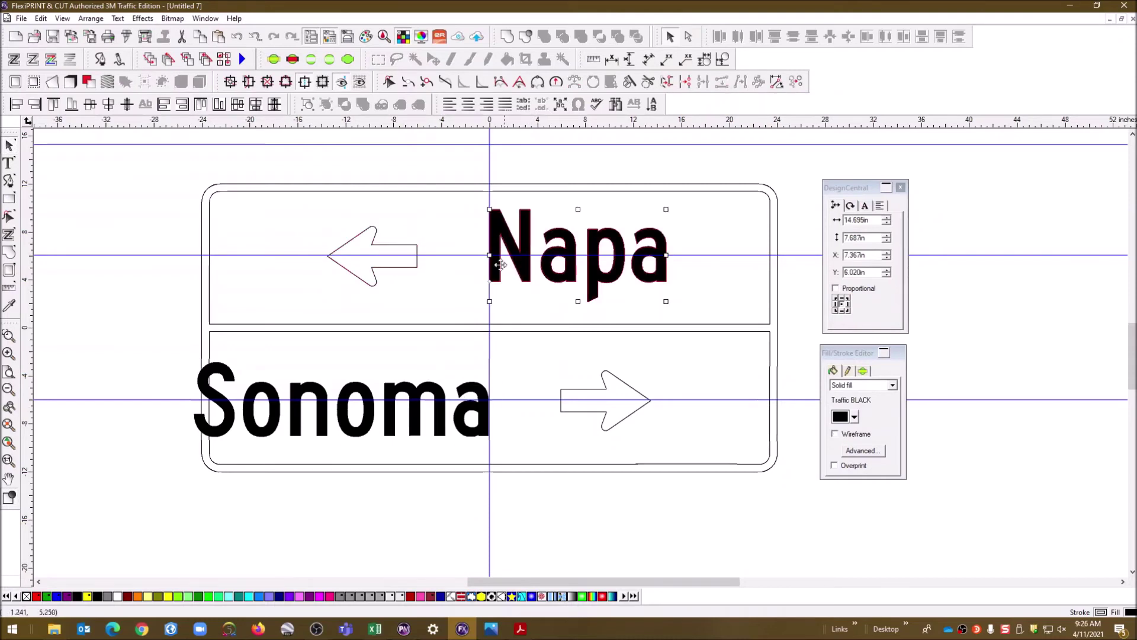
left_click(494, 384)
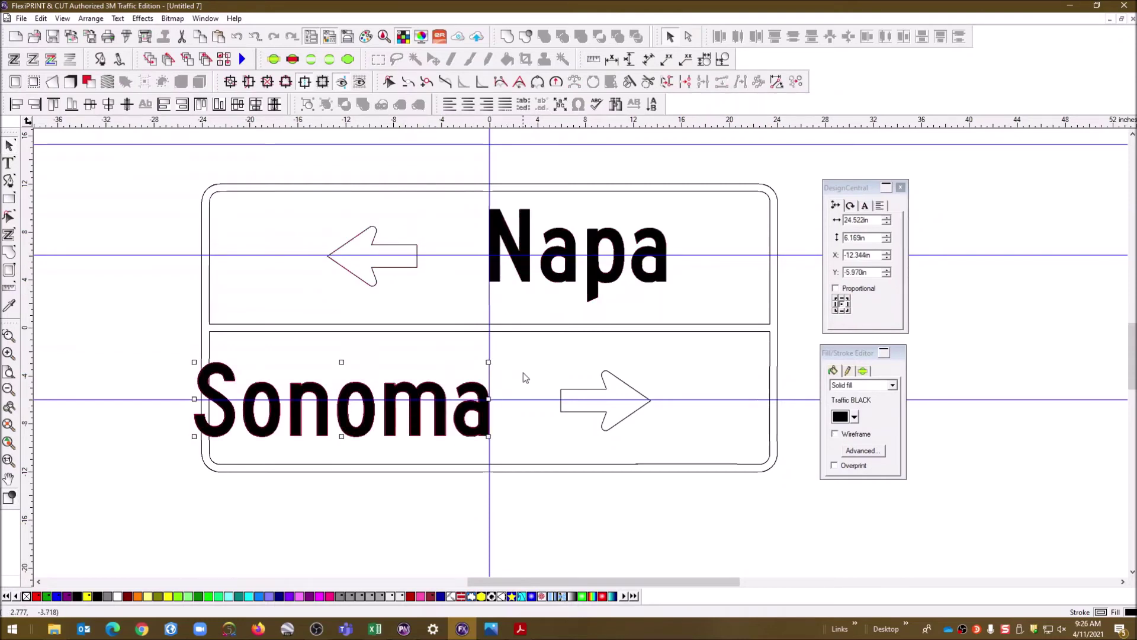
left_click(614, 382)
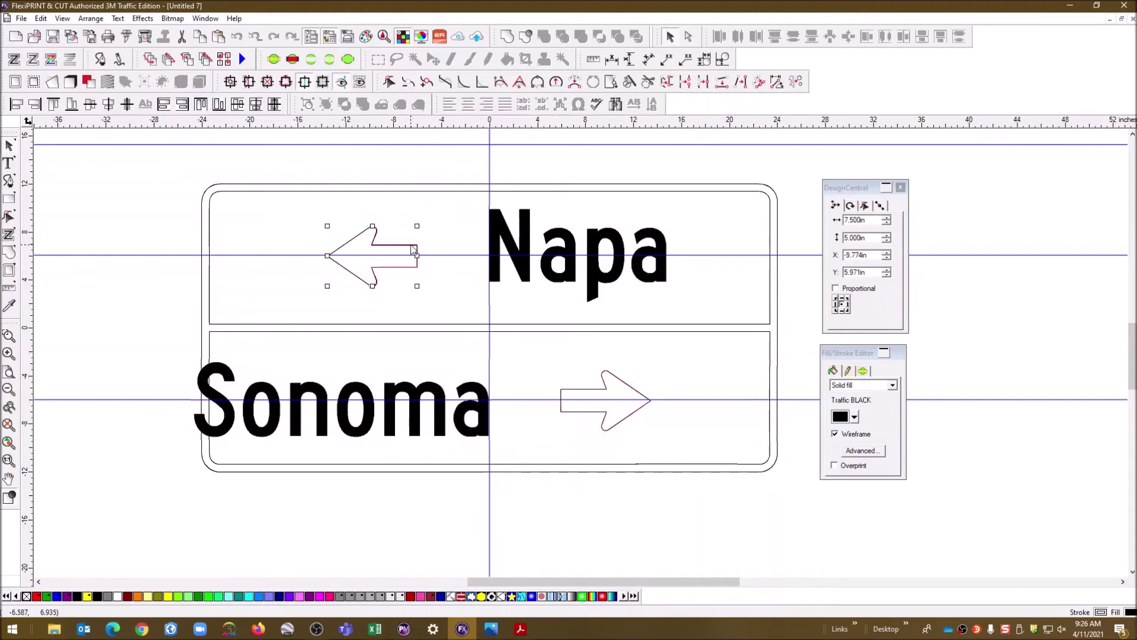
left_click(836, 434)
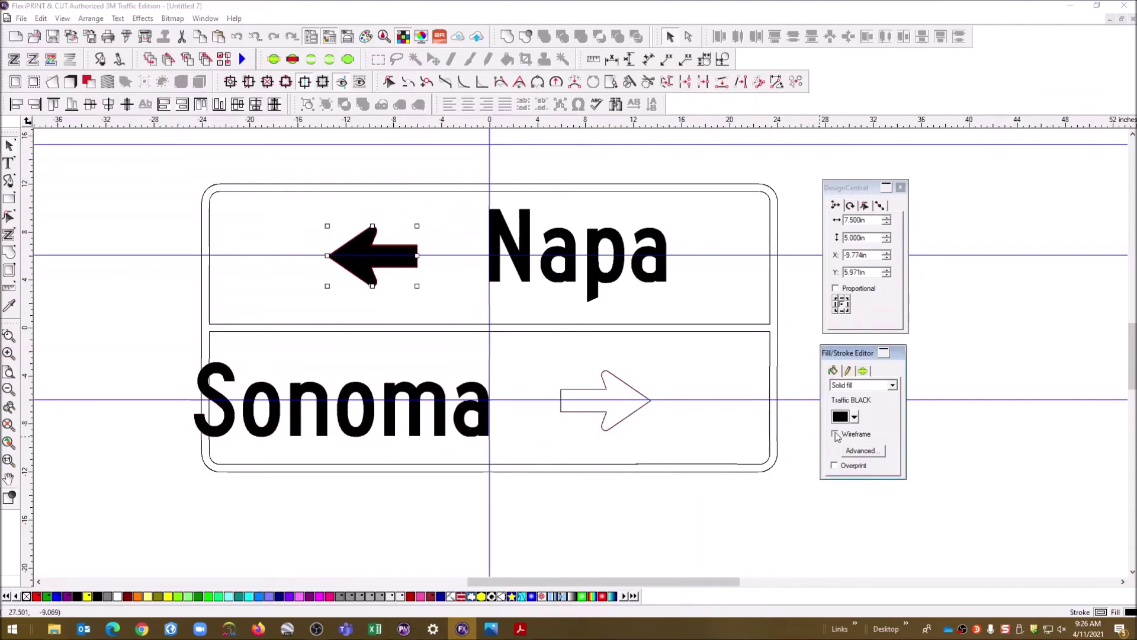
left_click(627, 388)
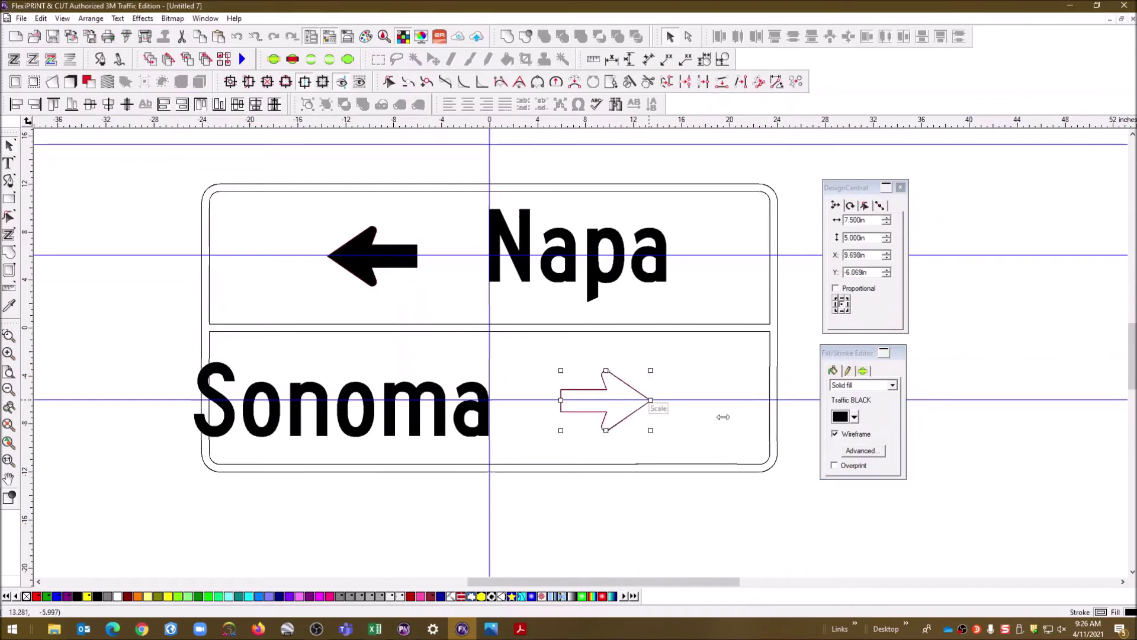
left_click(835, 434)
left_click(703, 367)
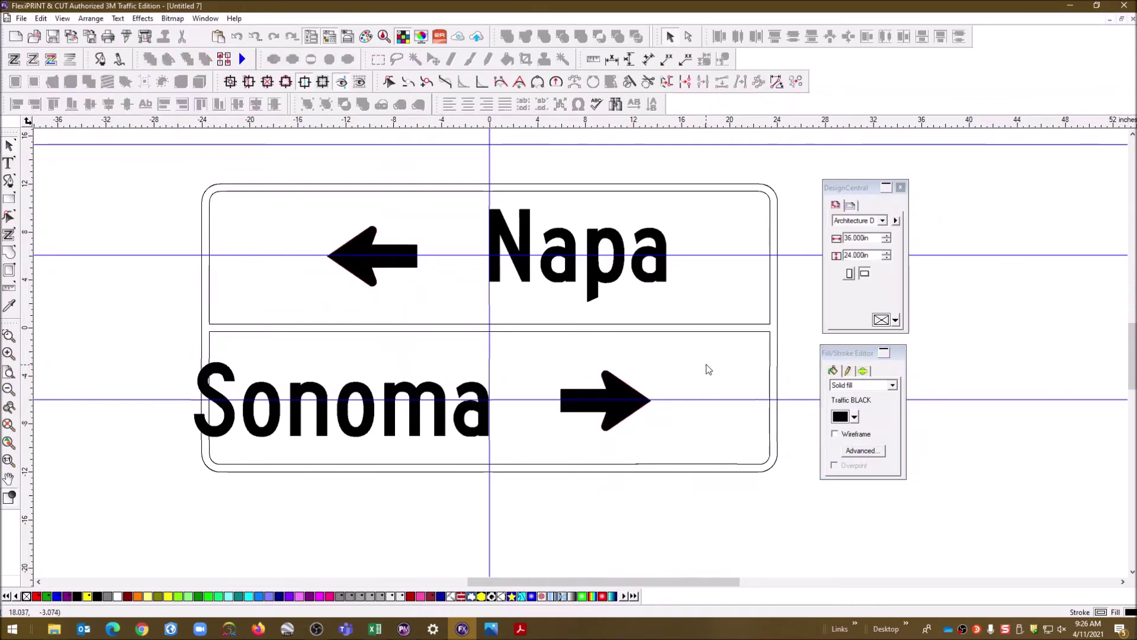
Select the upper arrow together with "Napa" and move them left to center on the vertical guide, at X -0.049 in.
left_click(364, 250)
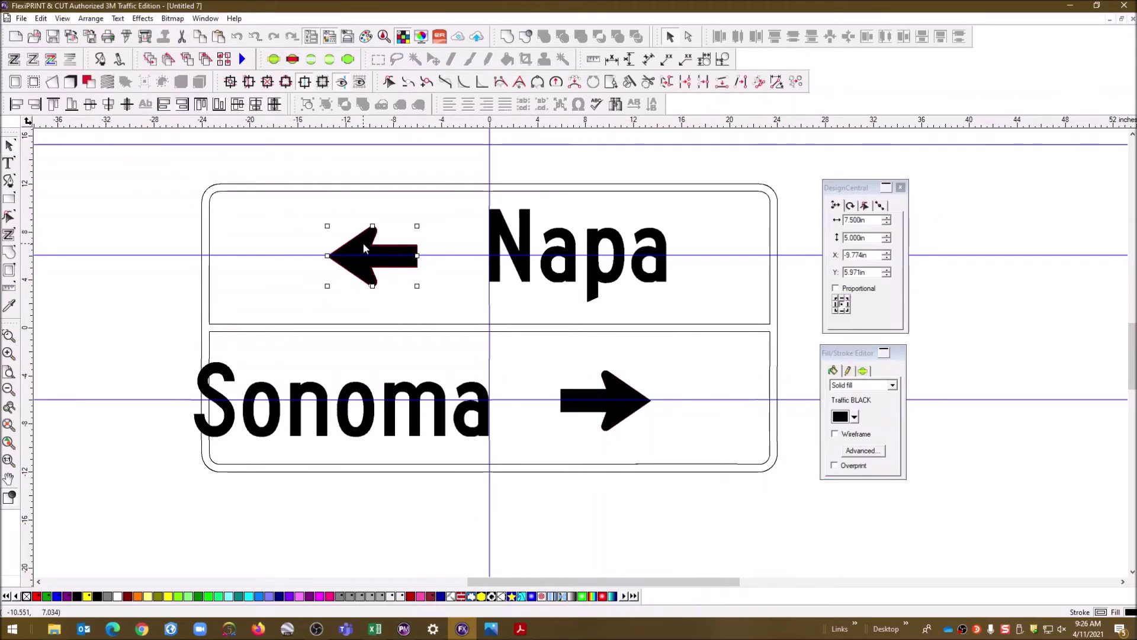
left_click(492, 220, "shift")
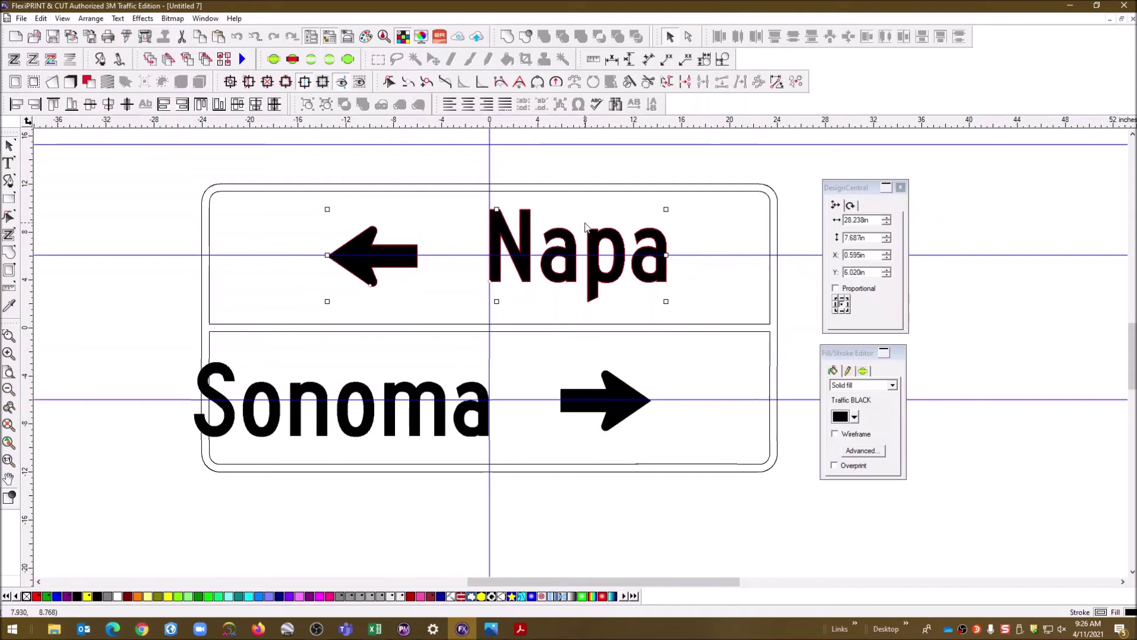
key("Left")
key("Left")
key("Left")
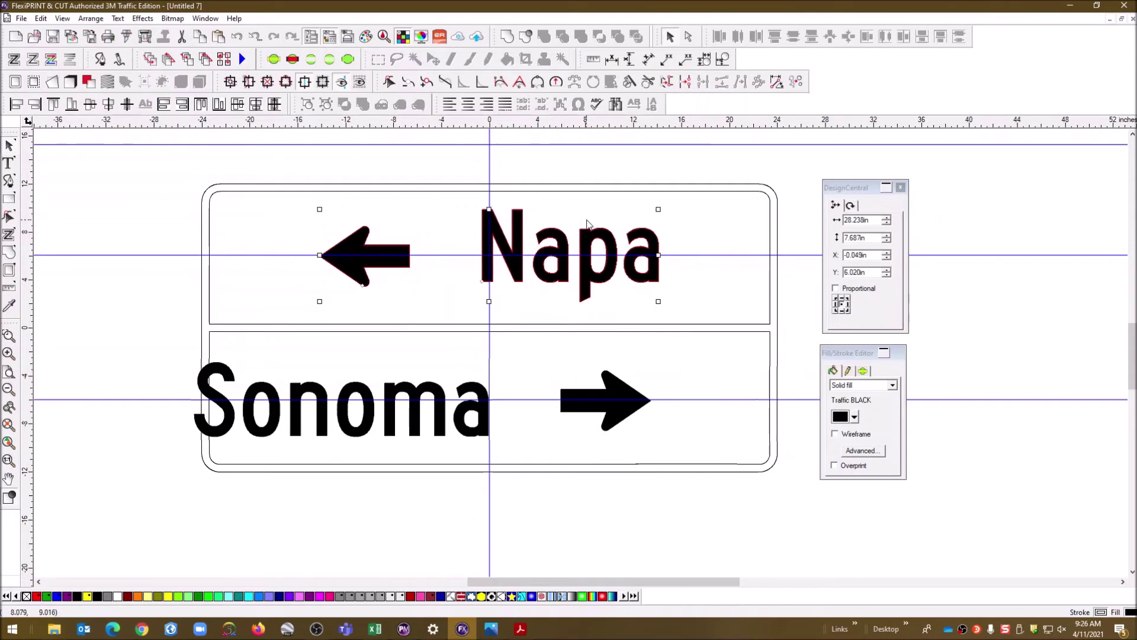
Select "Sonoma" together with the lower arrow and move them right to center on the vertical guide, at X -0.029 in.
left_click(471, 391)
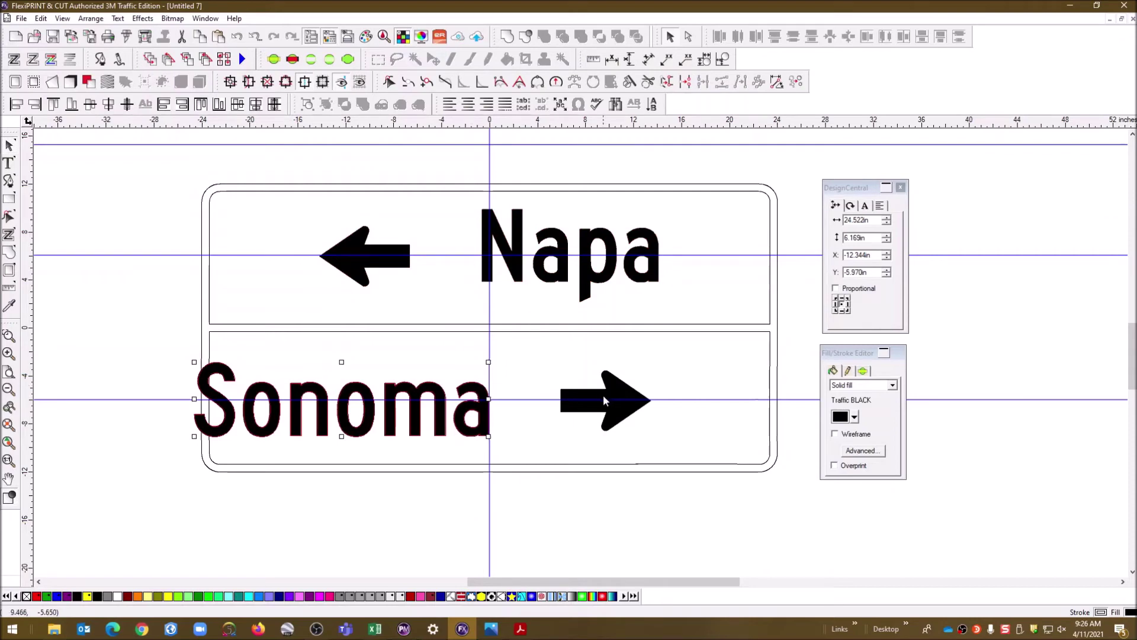
left_click(603, 394, "shift")
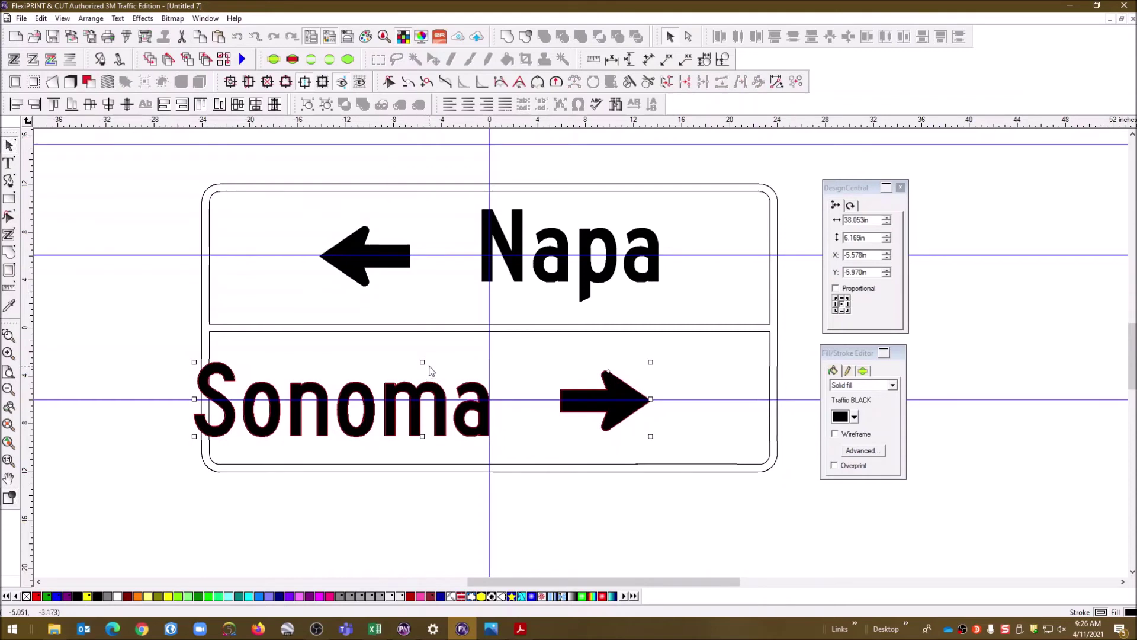
left_click_drag(234, 375, 236, 374)
key("Right")
key("Right")
key("Right")
key("Right")
key("Right")
key("Right")
key("Right")
key("Right")
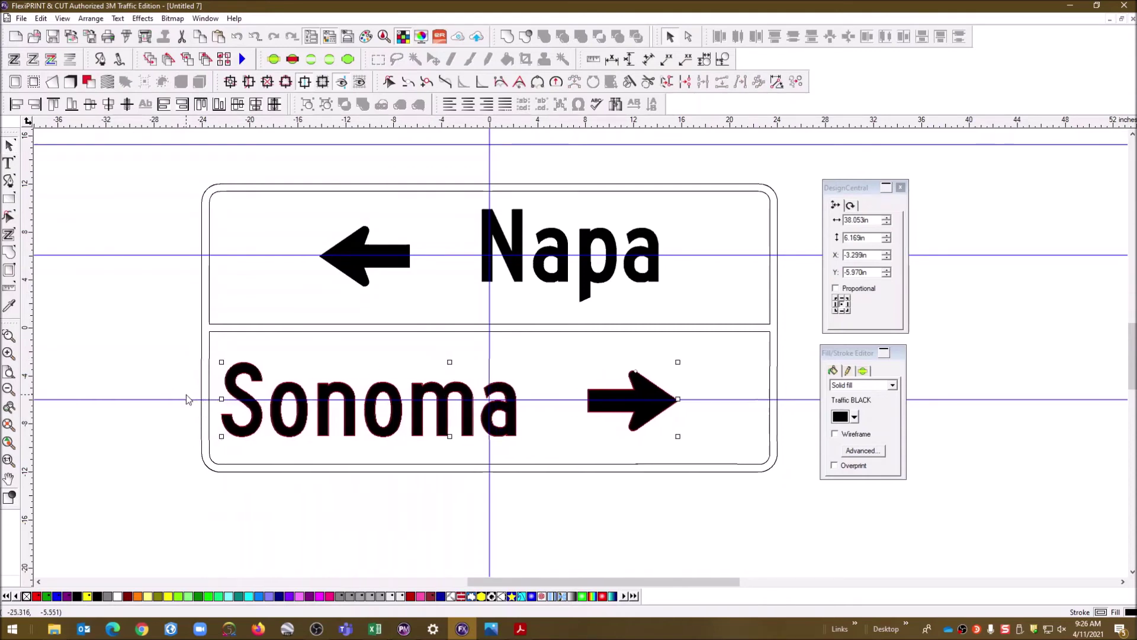
key("Left")
key("Left")
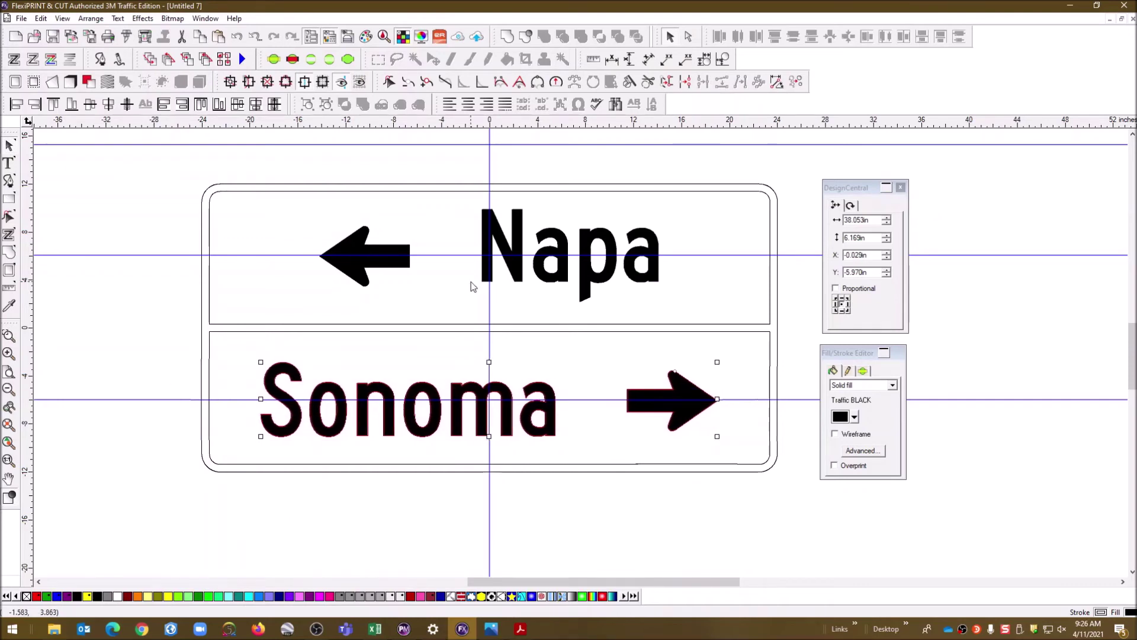
left_click(1009, 203)
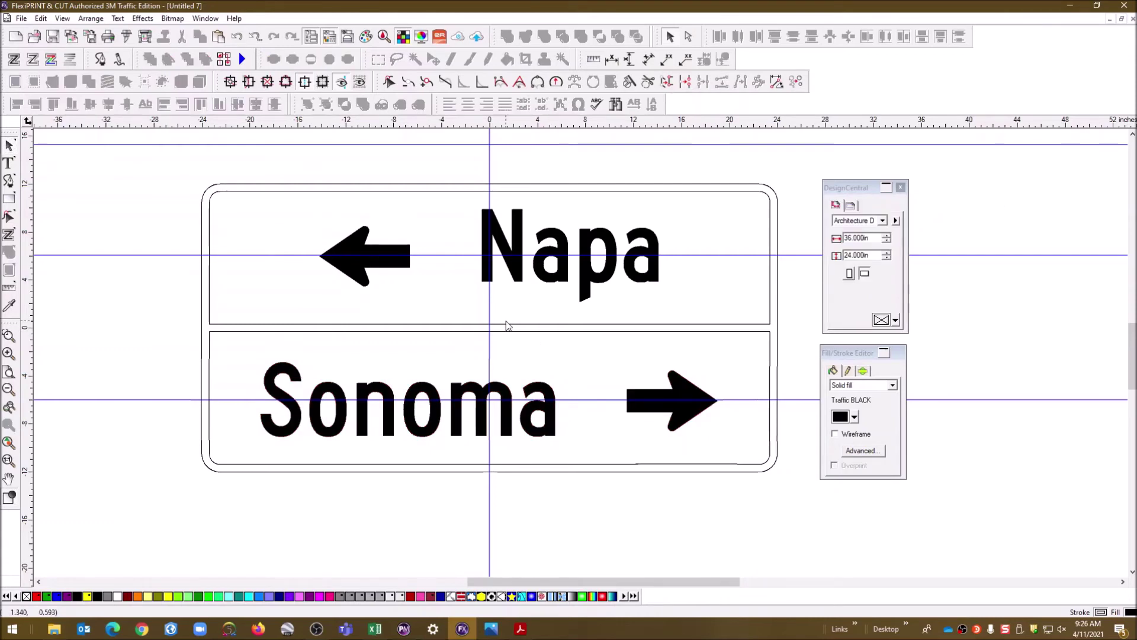
Delete the remaining guides: both horizontal panel guides, the vertical center guide, and the horizontal guide above the sign.
left_click(709, 261)
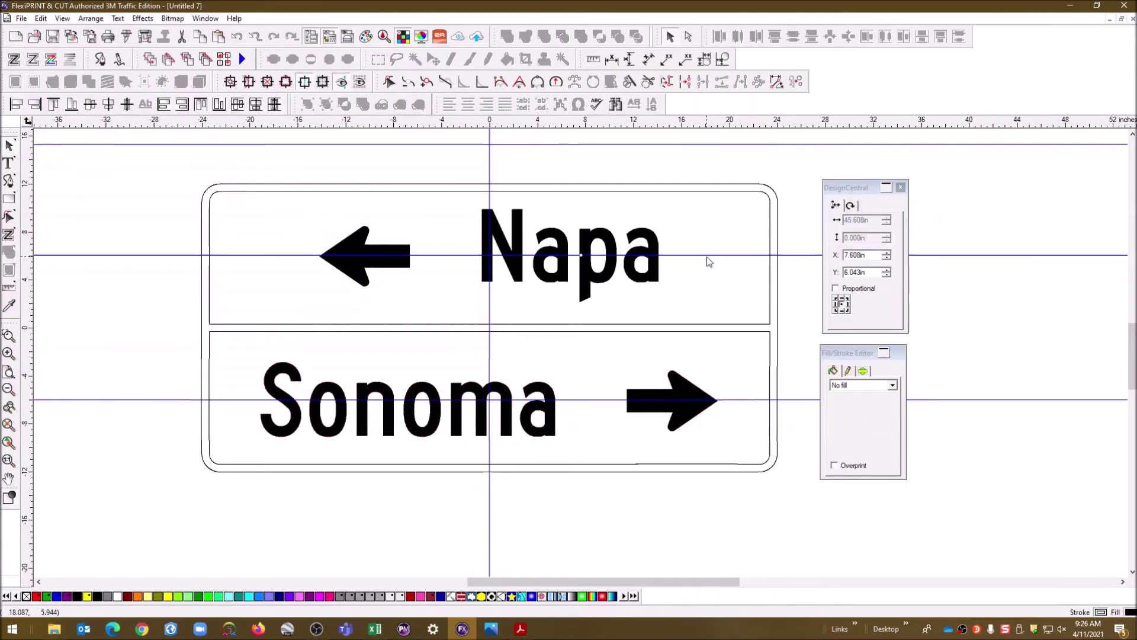
key("Delete")
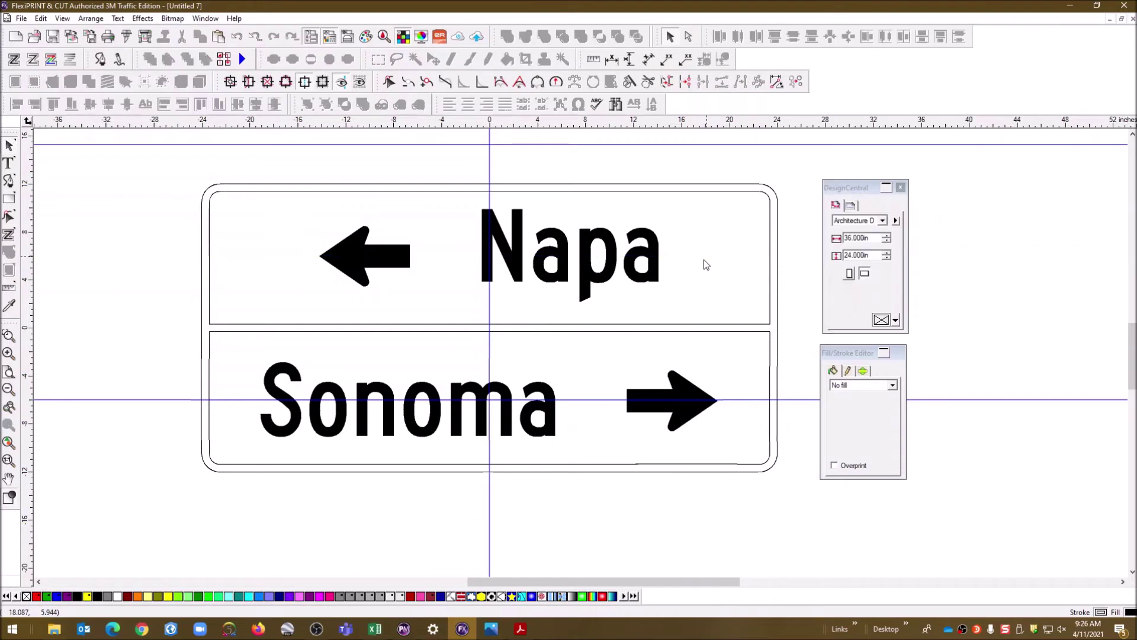
left_click(602, 400)
key("Delete")
left_click(490, 308)
key("Delete")
left_click_drag(571, 145, 579, 145)
key("Delete")
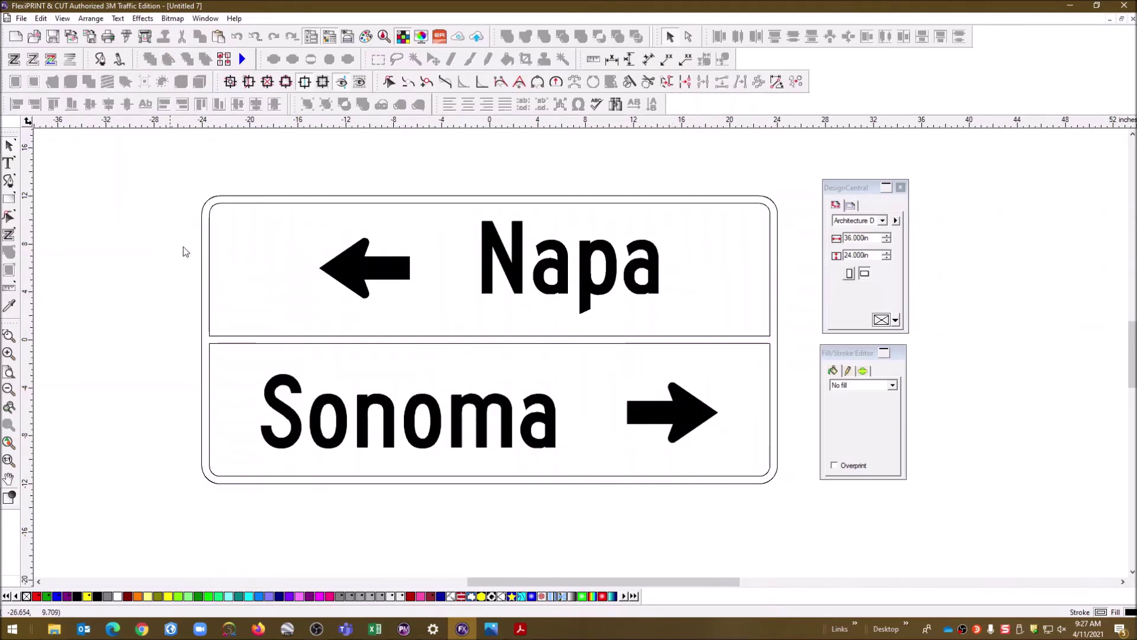
Move the DesignCentral and Fill/Stroke Editor palettes farther away from the sign.
left_click_drag(867, 187, 1073, 169)
left_click_drag(848, 353, 1054, 335)
left_click_drag(148, 179, 821, 572)
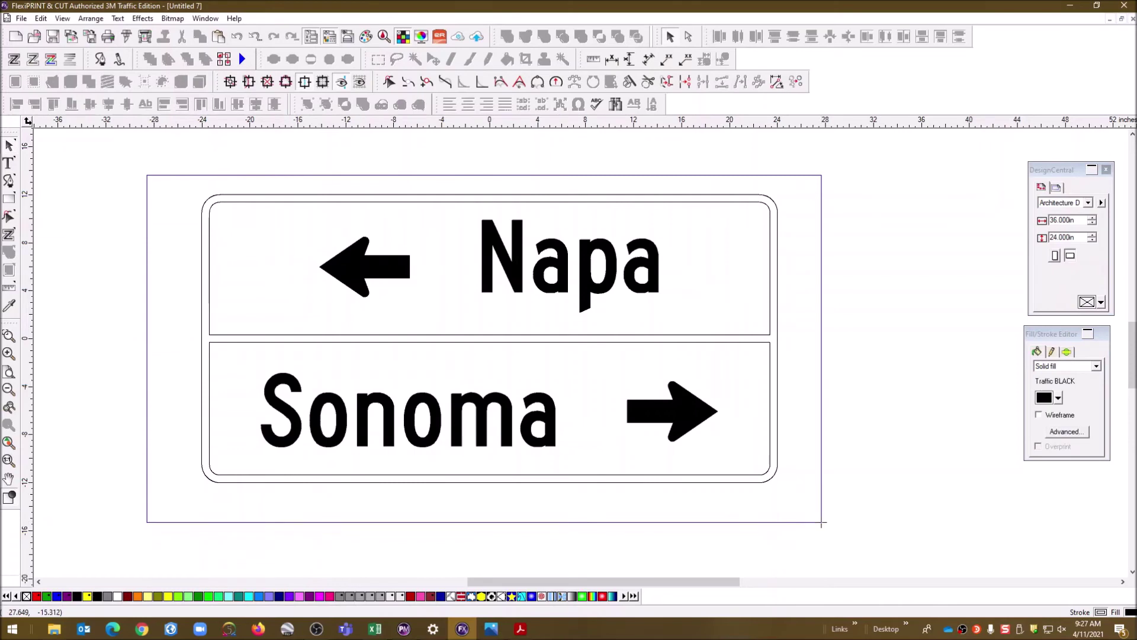
right_click(720, 200)
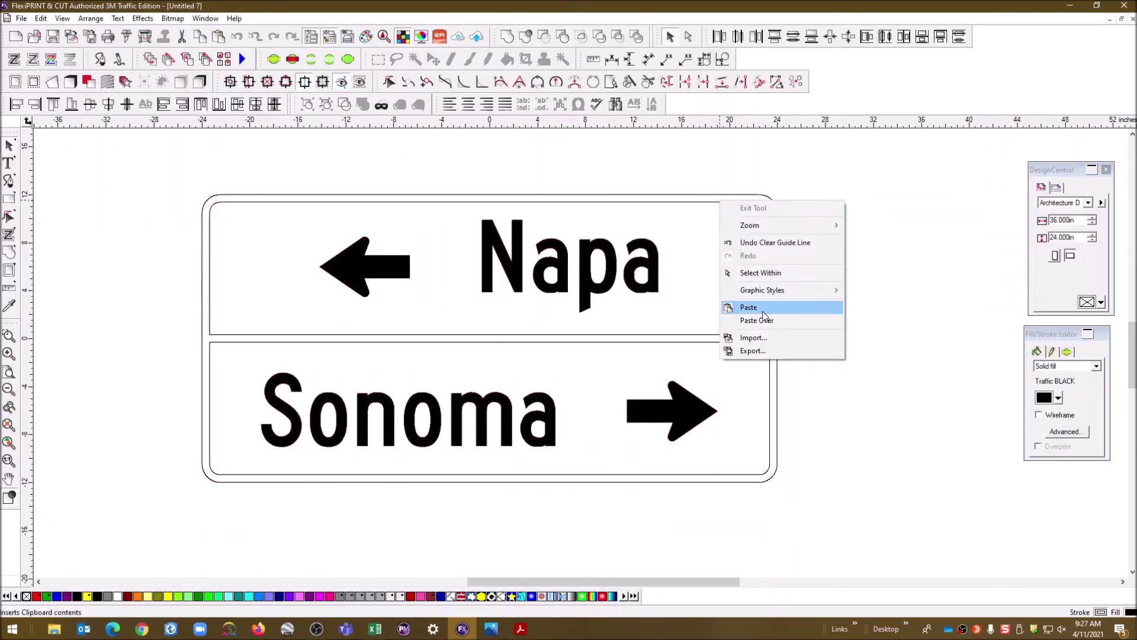
left_click(638, 183)
left_click_drag(638, 183, 691, 238)
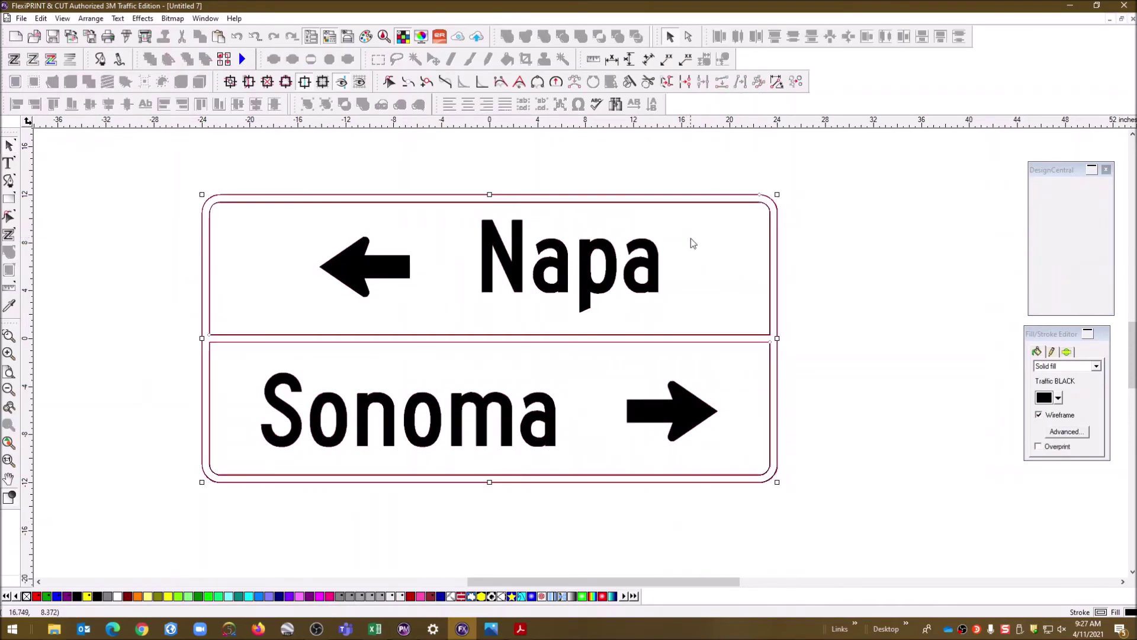
Copy the whole sign and paste the duplicate just below the original, at X -0.573 in, Y -25.181 in.
left_click_drag(160, 180, 917, 550)
right_click(646, 406)
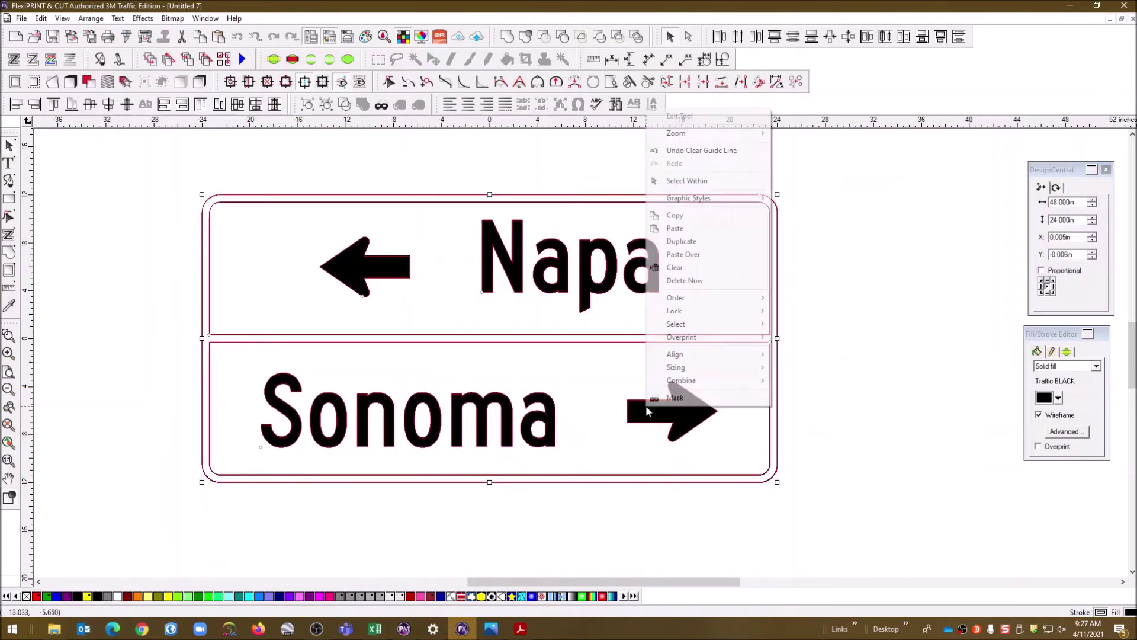
left_click(694, 214)
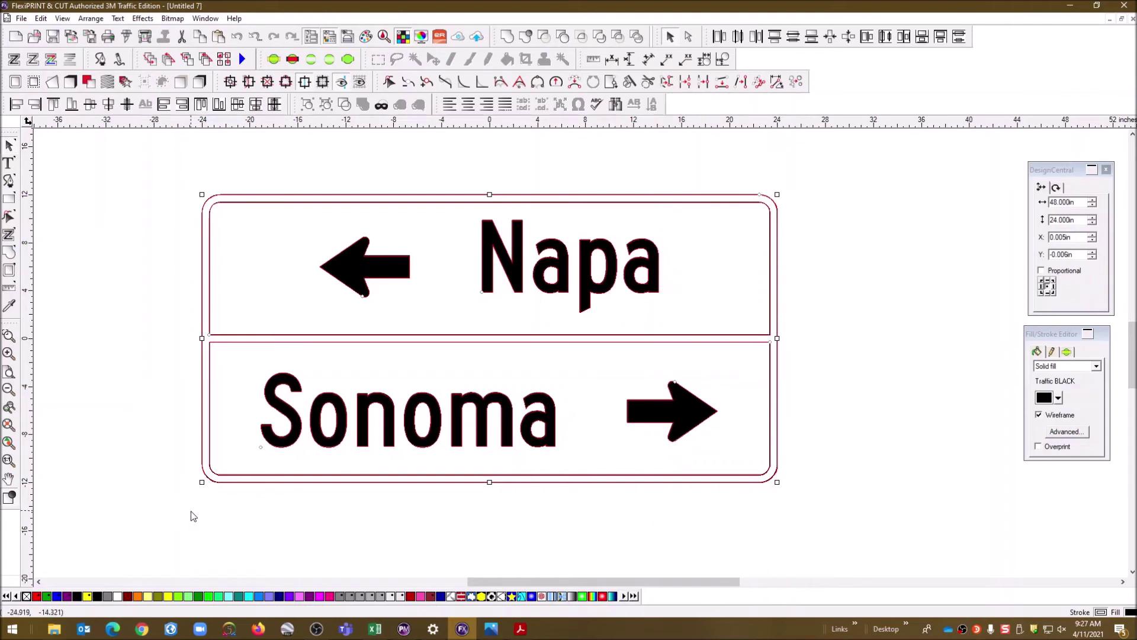
right_click(207, 525)
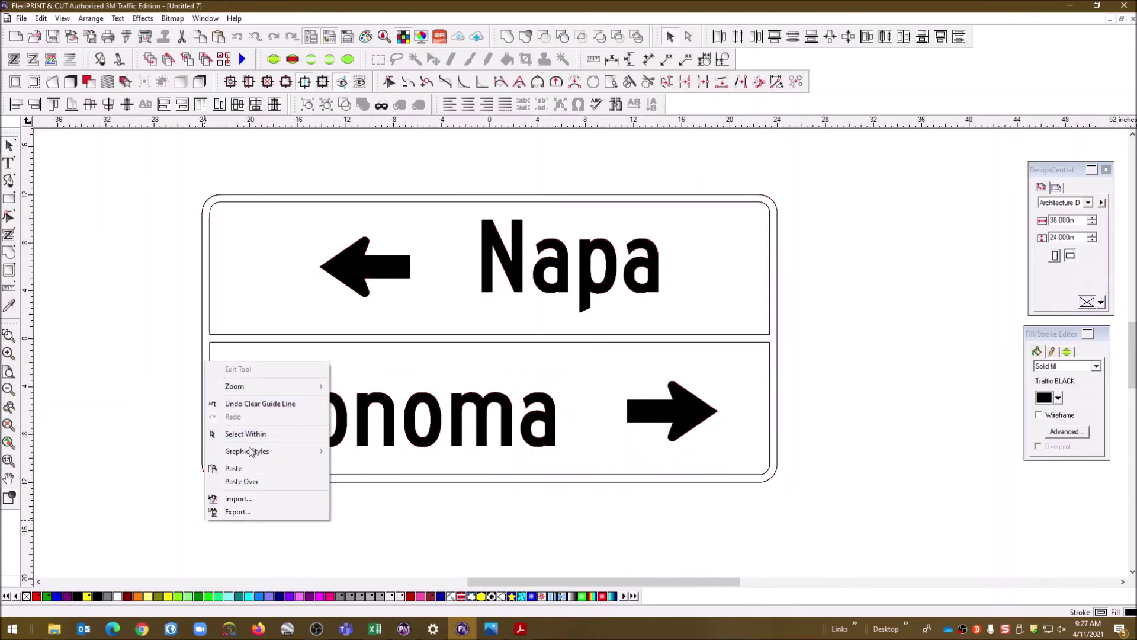
left_click(249, 472)
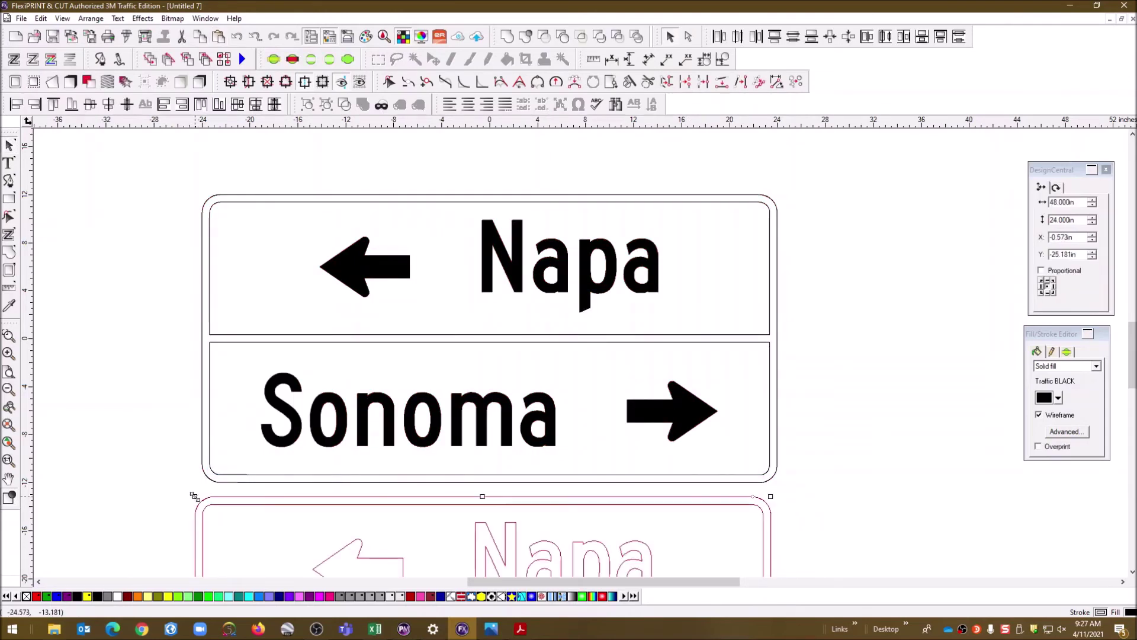
Try turning off Wireframe for the pasted sign copy.
left_click(1040, 415)
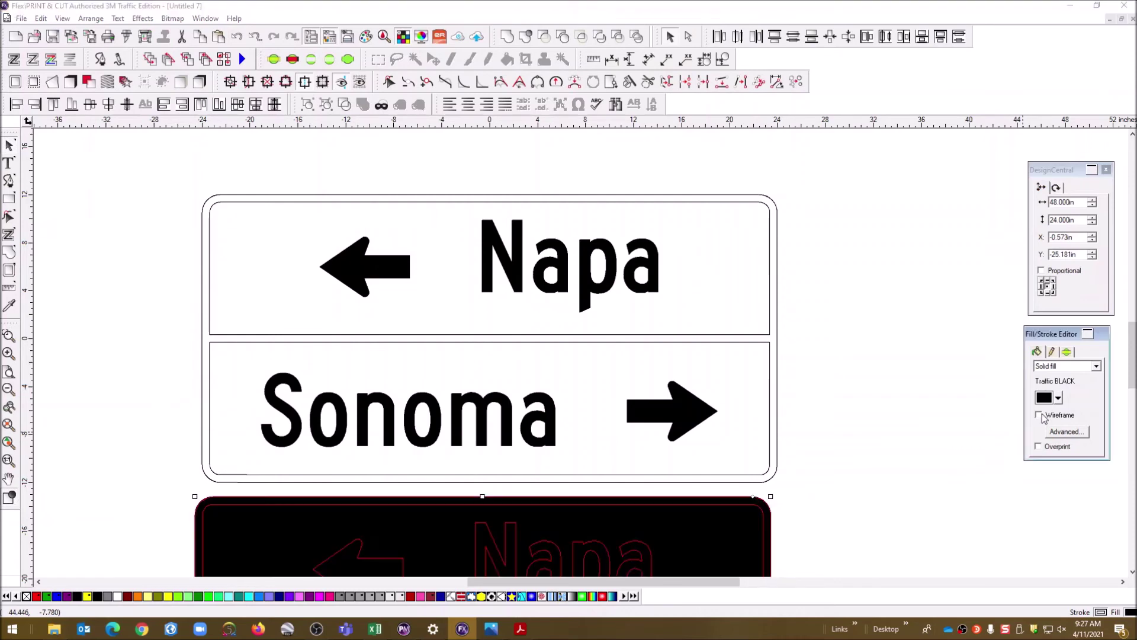
left_click(869, 501)
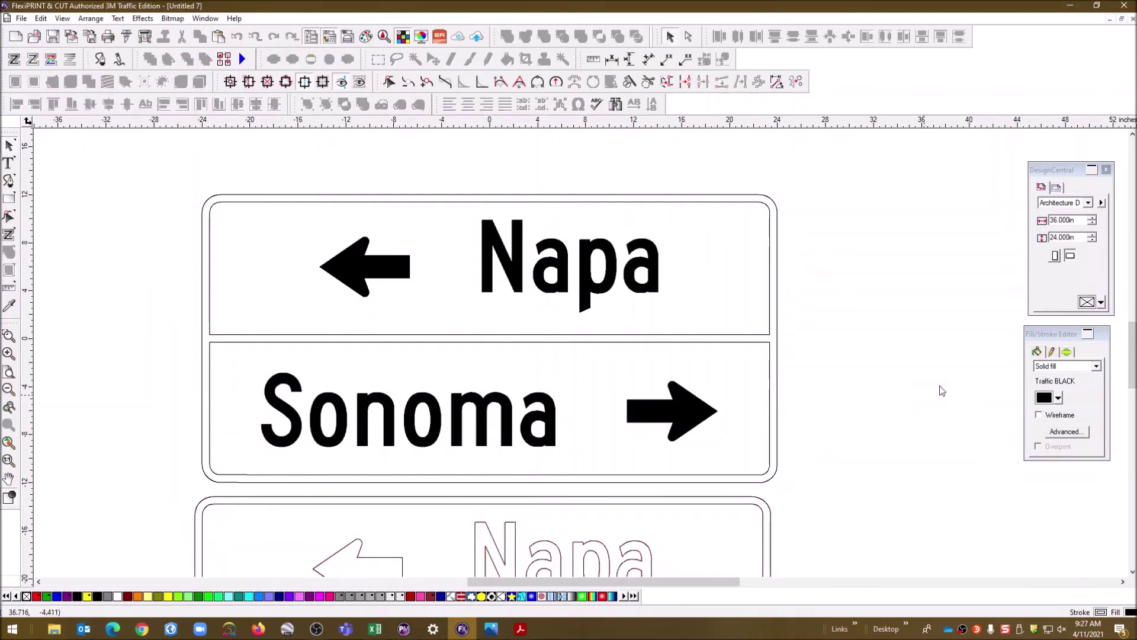
scroll(889, 381, "down", 2)
scroll(889, 381, "up", 1)
scroll(889, 385, "up", 1)
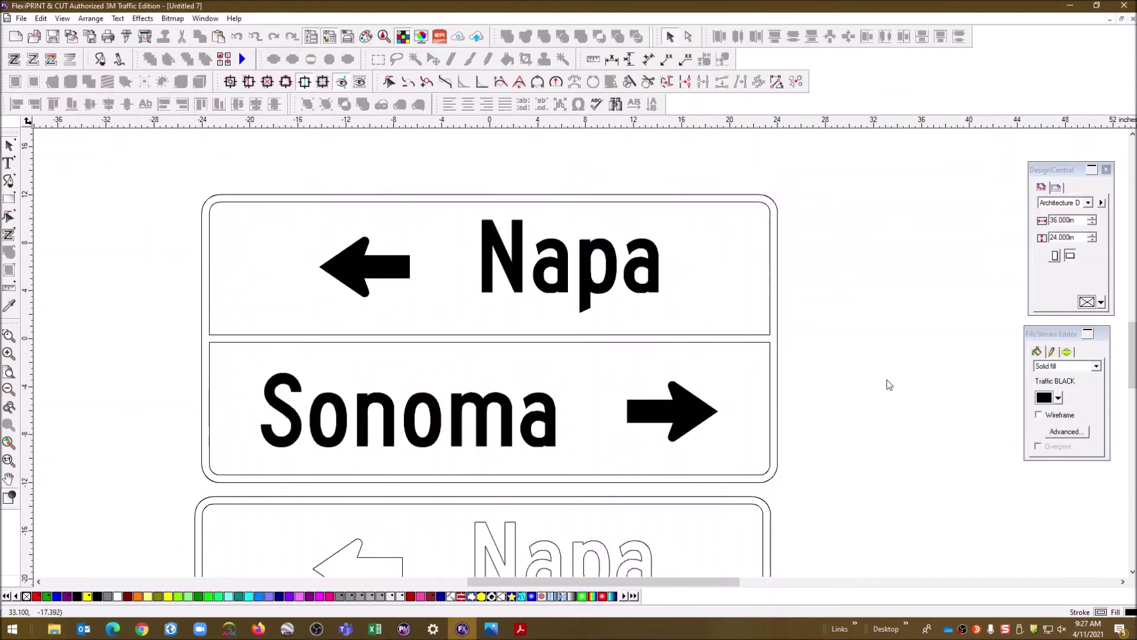
scroll(887, 383, "down", 1)
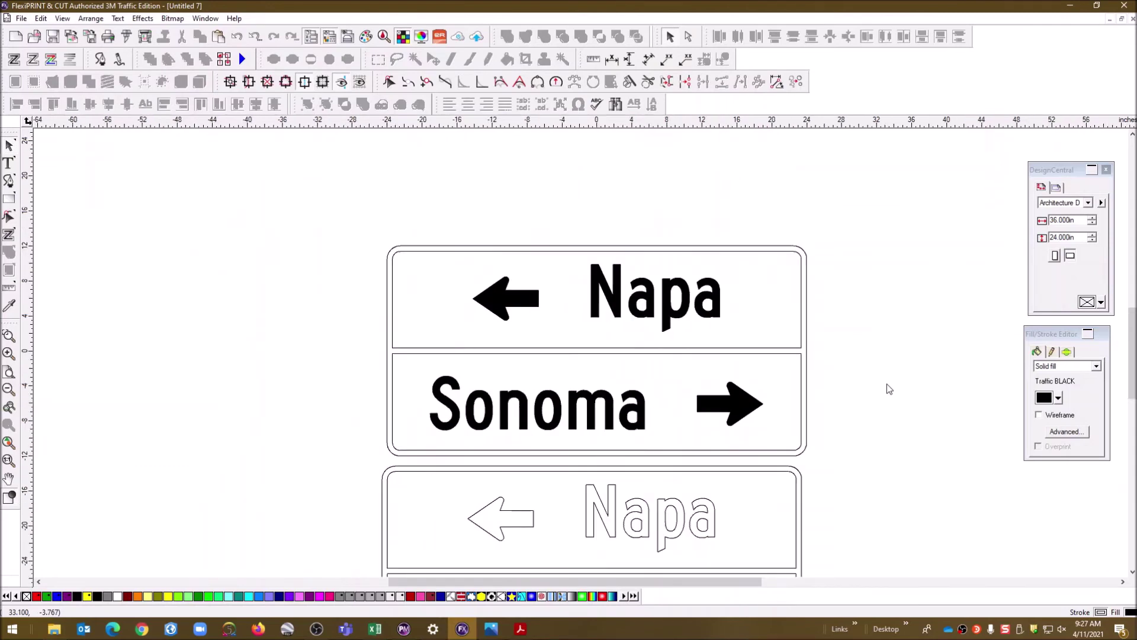
Move the DesignCentral and Fill/Stroke Editor palettes closer to the two signs.
mouse_move(745, 581)
left_mouse_down()
mouse_move(765, 579)
mouse_move(728, 581)
left_mouse_up()
scroll(669, 355, "down", 1)
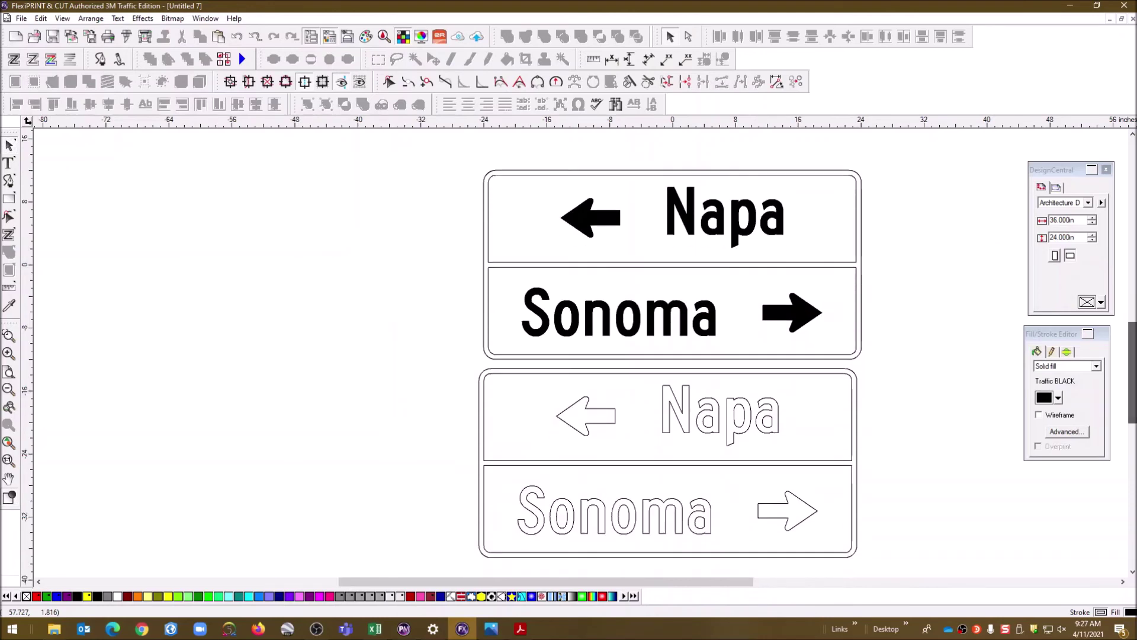
left_click_drag(1064, 168, 962, 172)
left_click_drag(1062, 339, 965, 347)
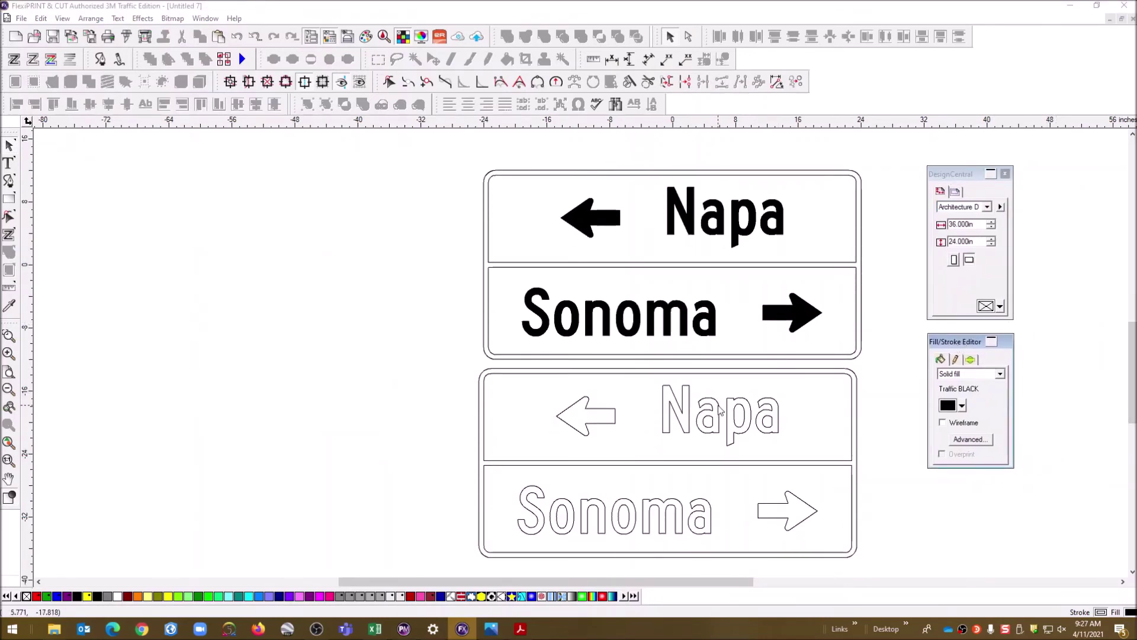
left_click(875, 371)
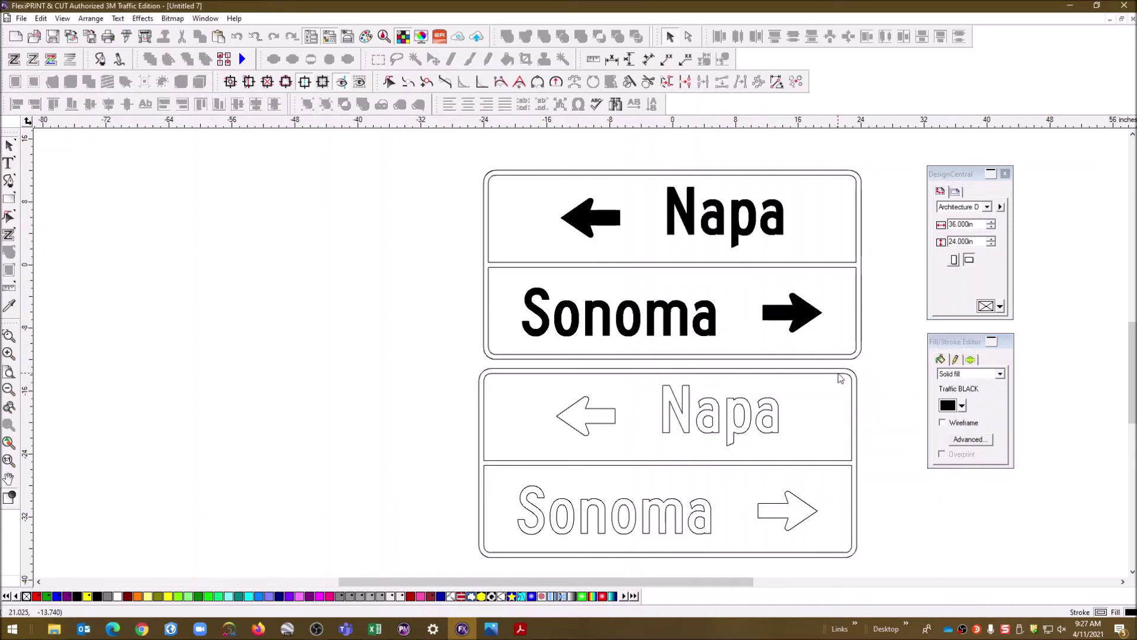
Group the lower copy's inner panels, text and arrows, and preview the group's cut layout in the Cut/Plot dialog without sending it.
left_click(839, 379)
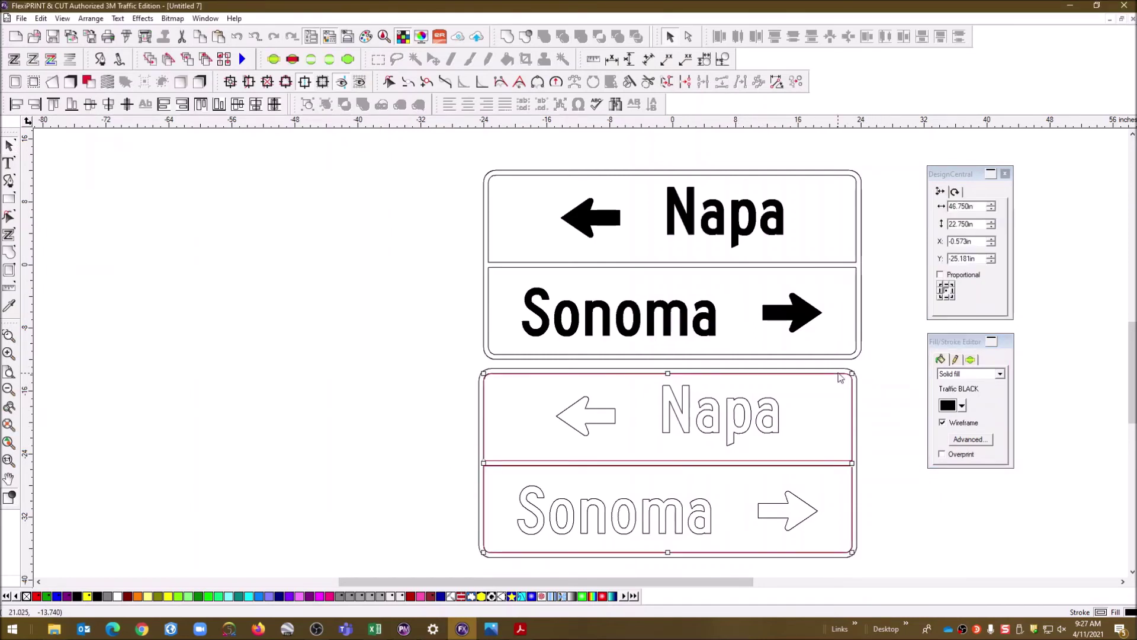
left_click(772, 407)
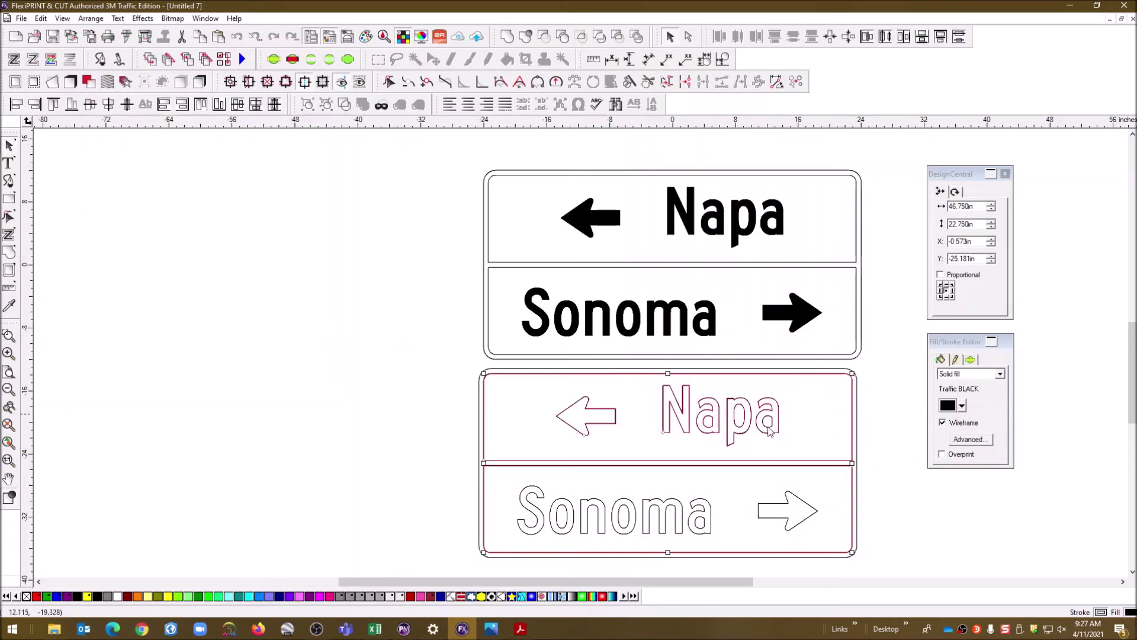
left_click(681, 505, "shift")
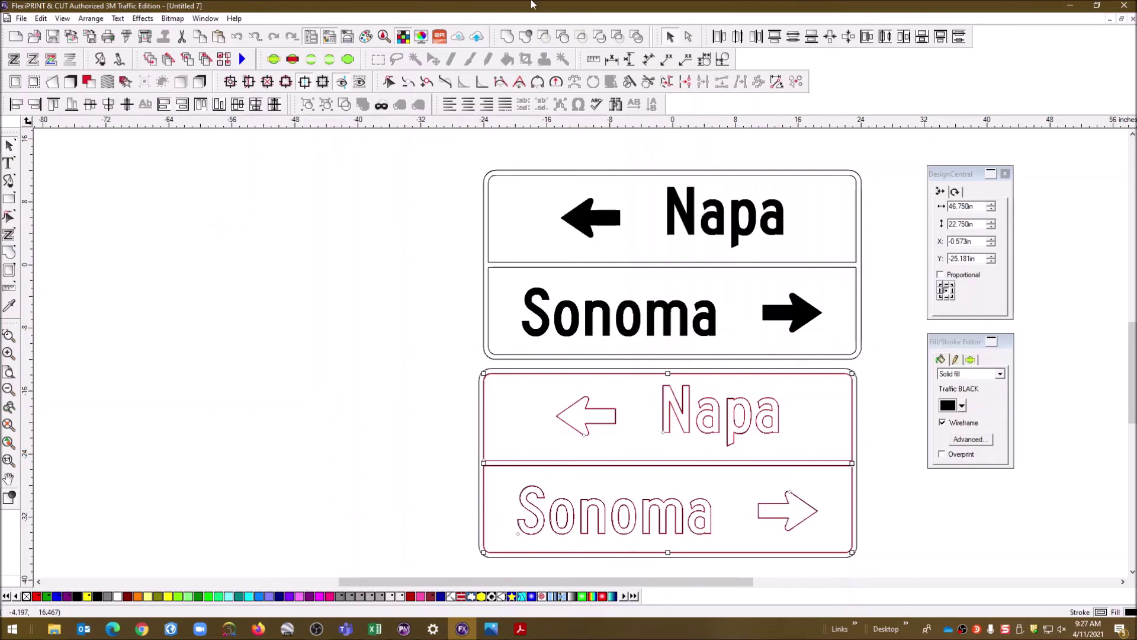
left_click(385, 427)
left_click(688, 404)
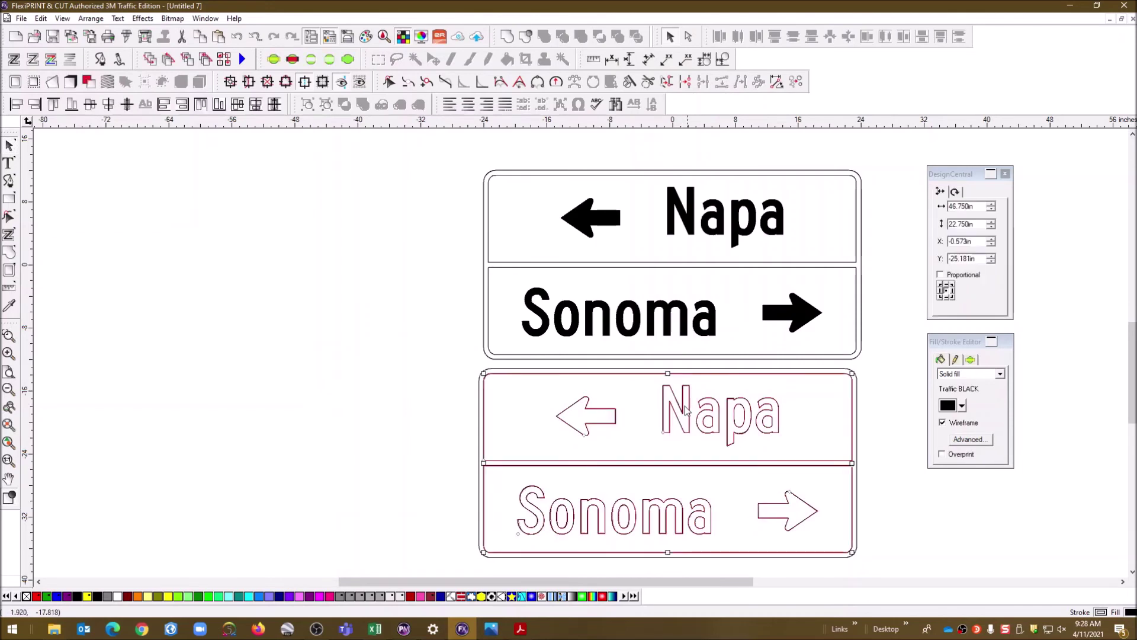
left_click(126, 36)
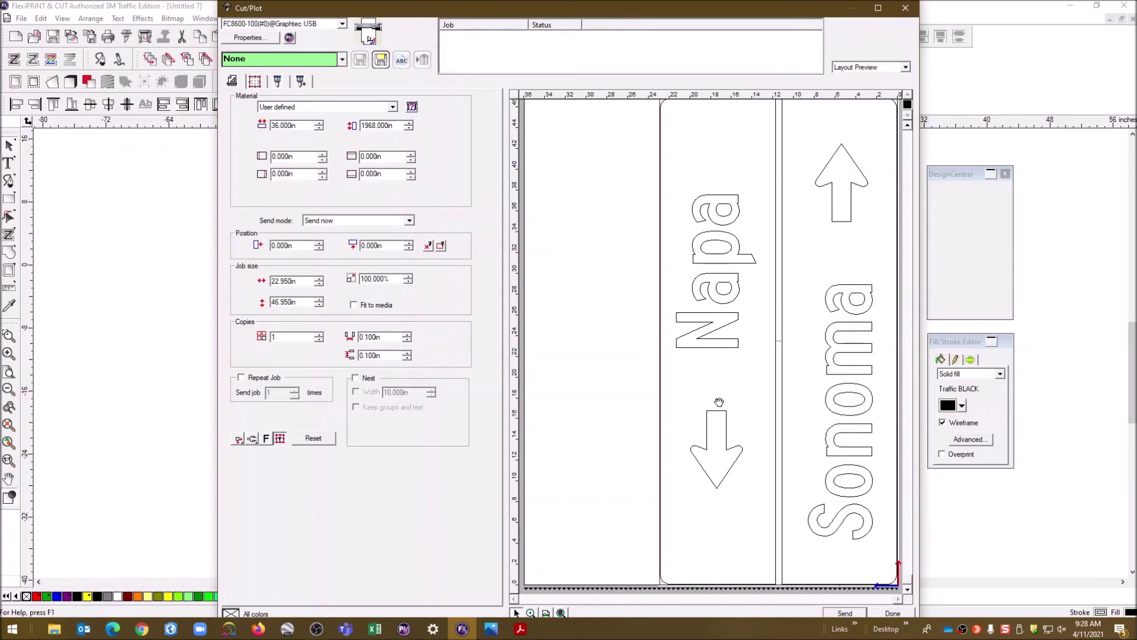
left_click(907, 11)
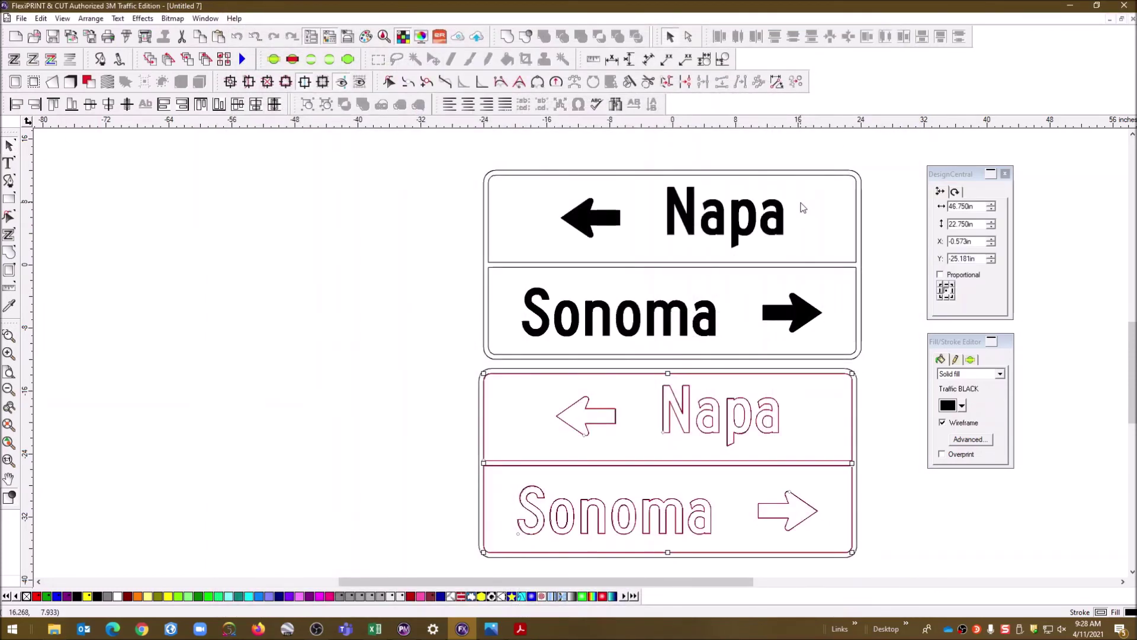
Move the whole lower sign copy beside the original on its left, at X -49.432 in, Y -0.714 in.
left_click_drag(438, 351, 853, 572)
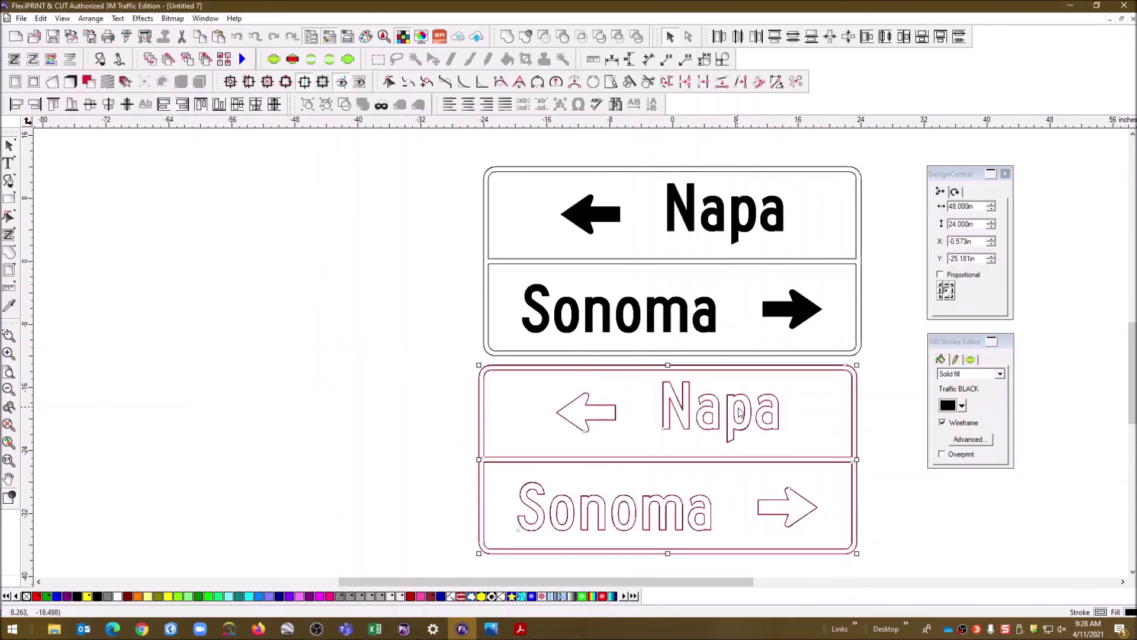
left_click_drag(748, 411, 364, 218)
left_click(527, 417)
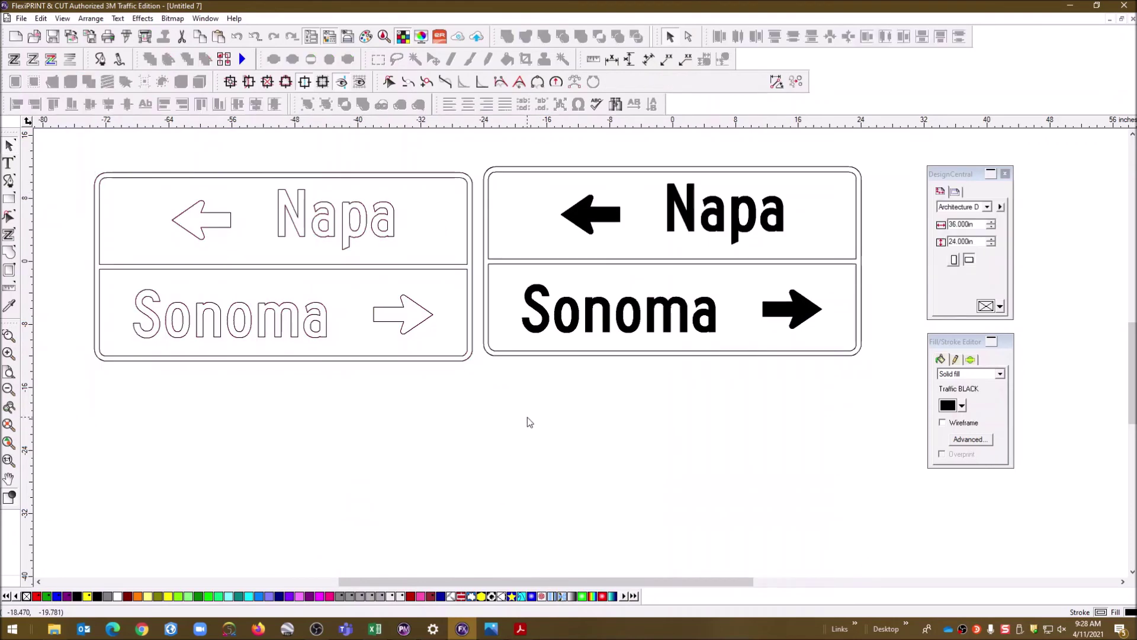
Fill the original sign's two inner panels with solid Traffic GREEN and turn off their Wireframe display.
left_click(771, 177)
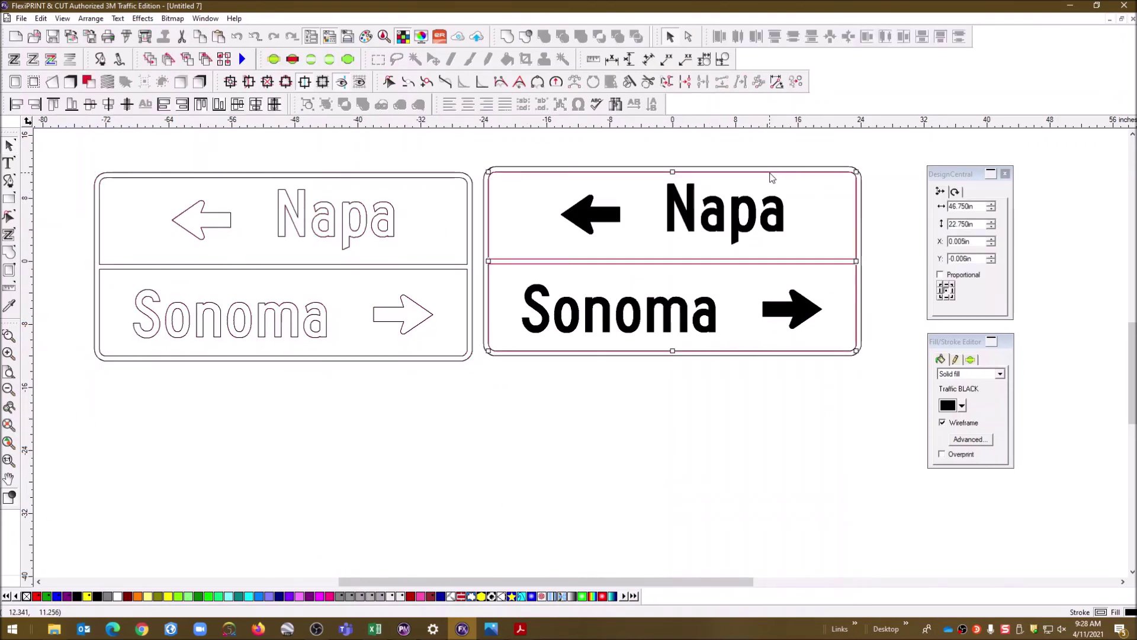
left_click(962, 405)
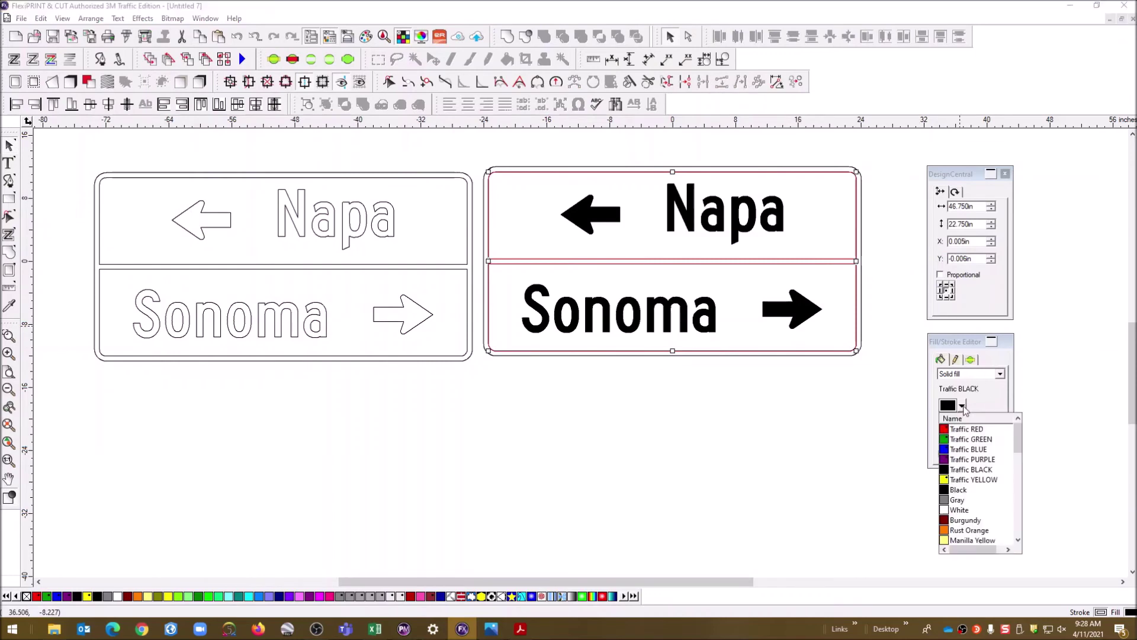
left_click(962, 440)
left_click(944, 424)
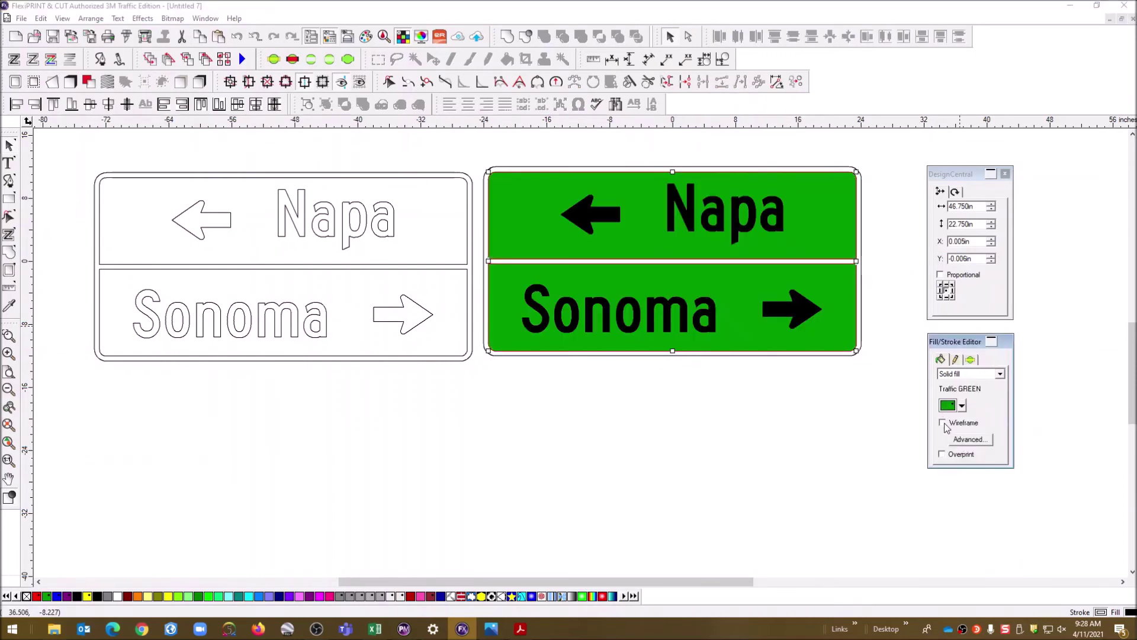
left_click(811, 433)
Fill the text and arrows on the green sign with solid White, with Wireframe off.
left_click(797, 307)
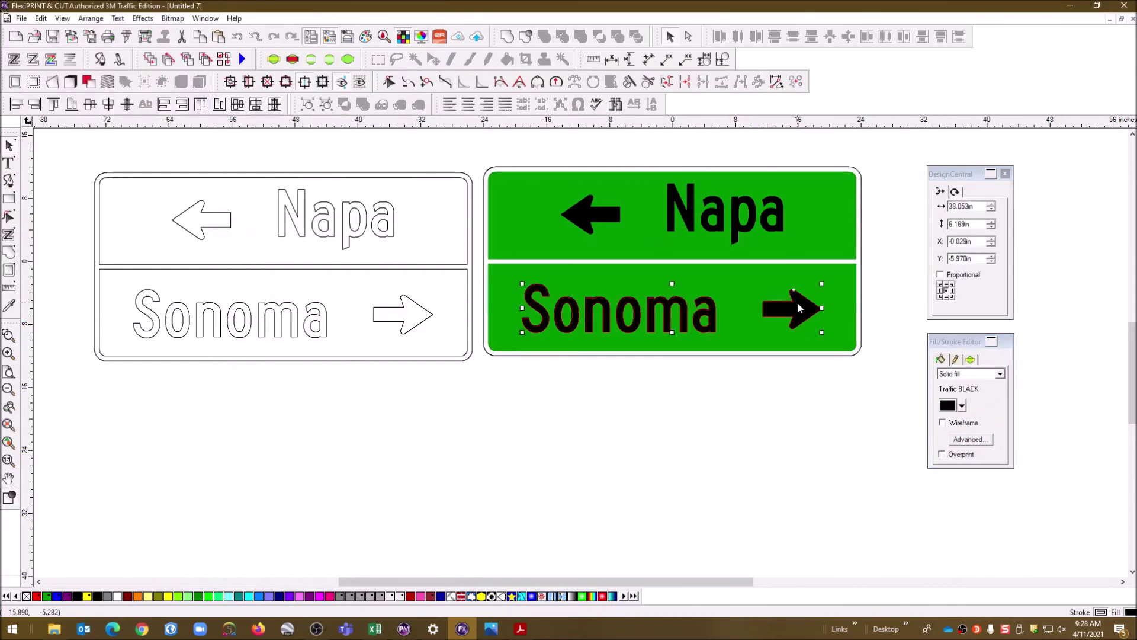
left_click(777, 206, "shift")
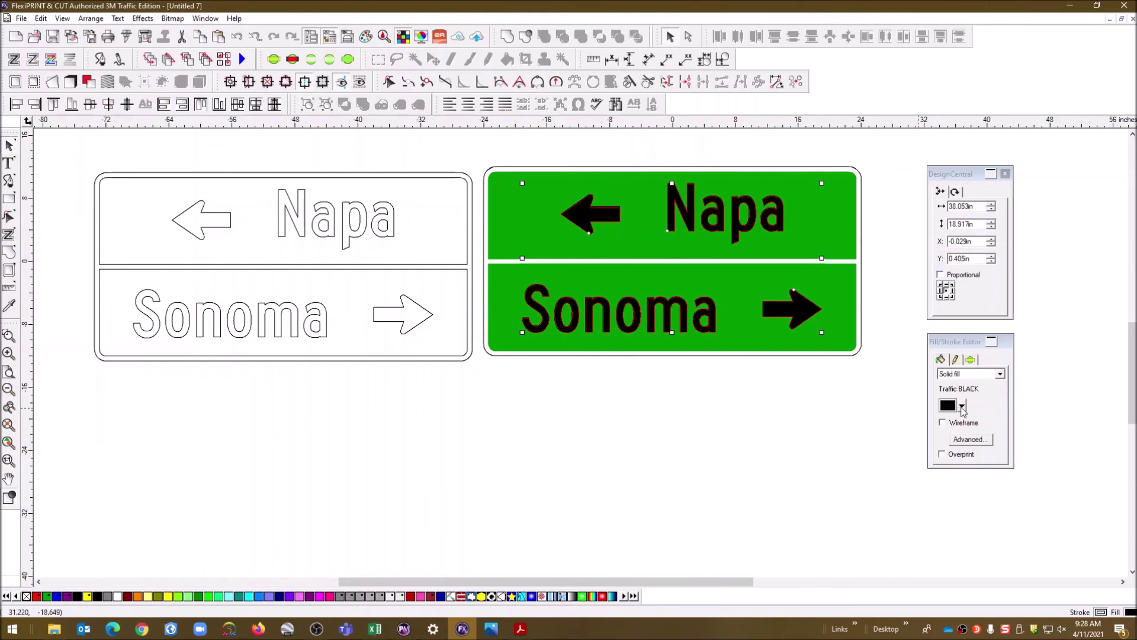
left_click(962, 407)
left_click(954, 512)
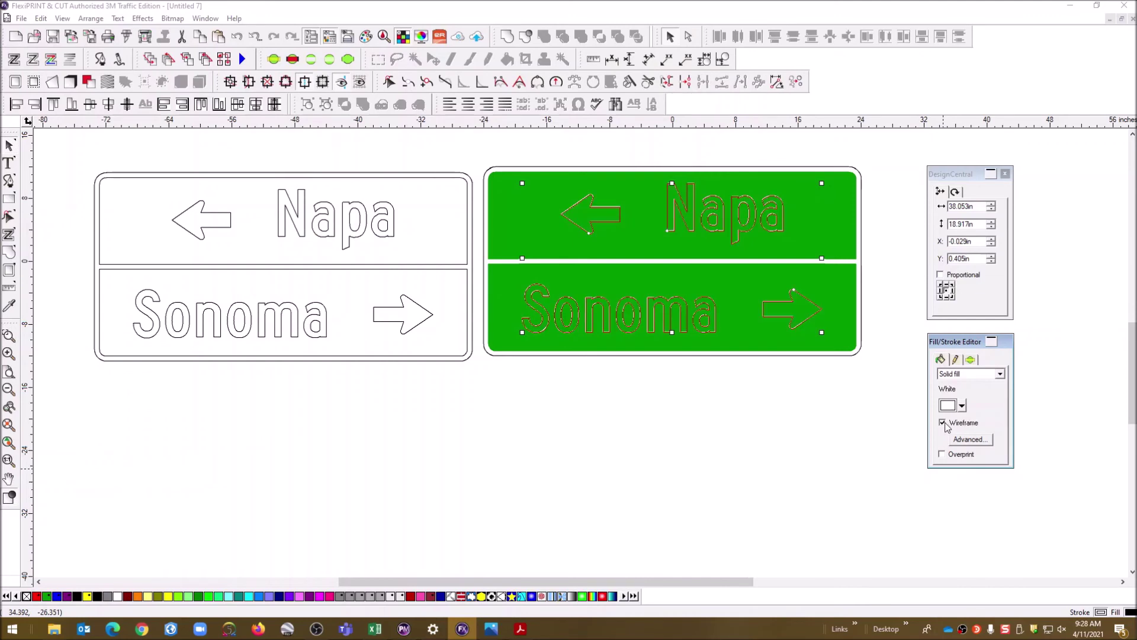
left_click(776, 481)
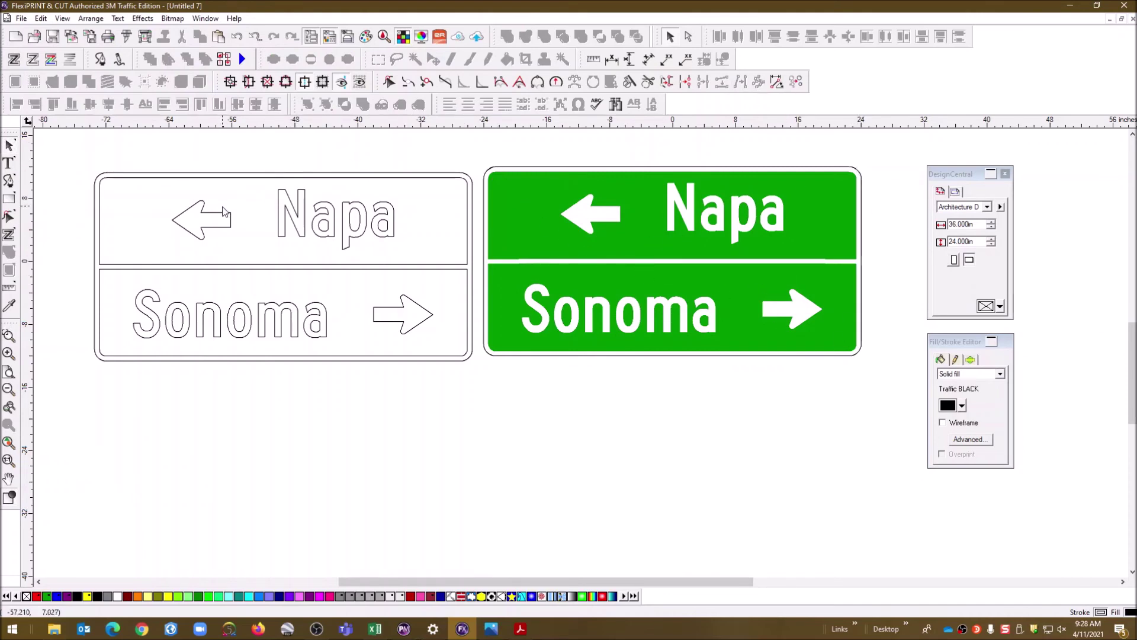
Delete both stacked 48 × 24 in outer borders from the wireframe sign copy.
left_click(330, 207)
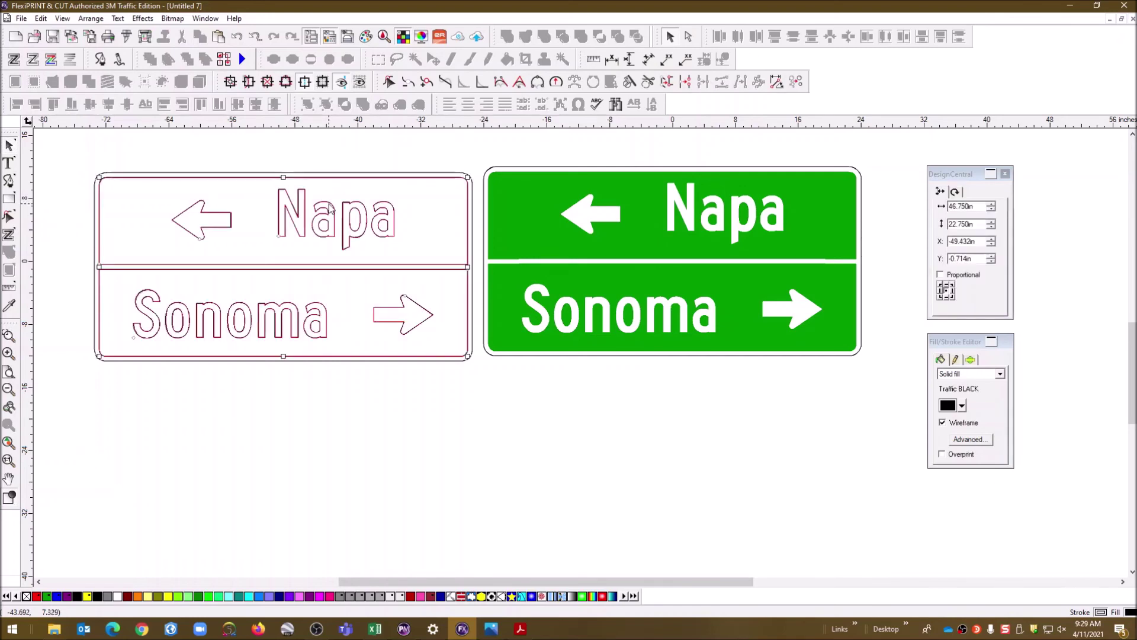
left_click(409, 173)
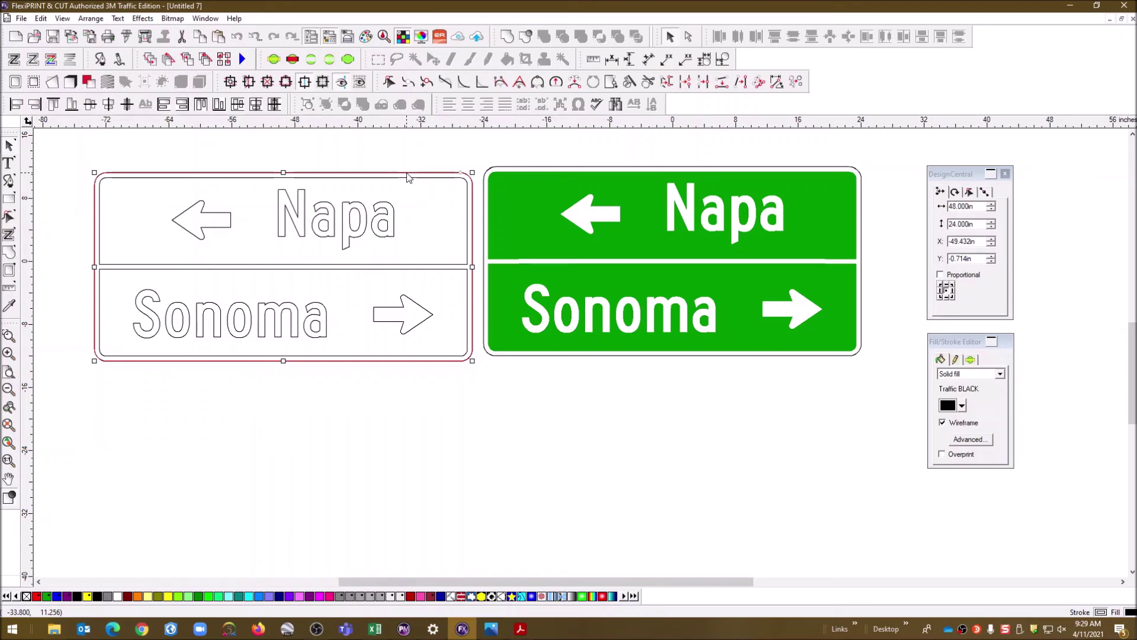
key("Escape")
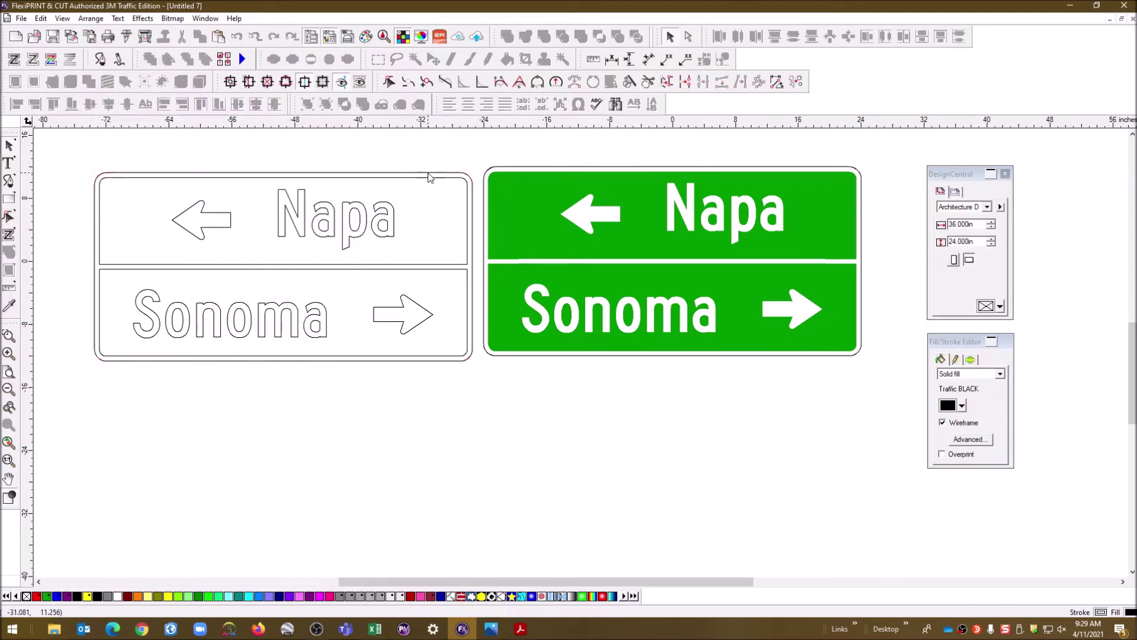
left_click(430, 176)
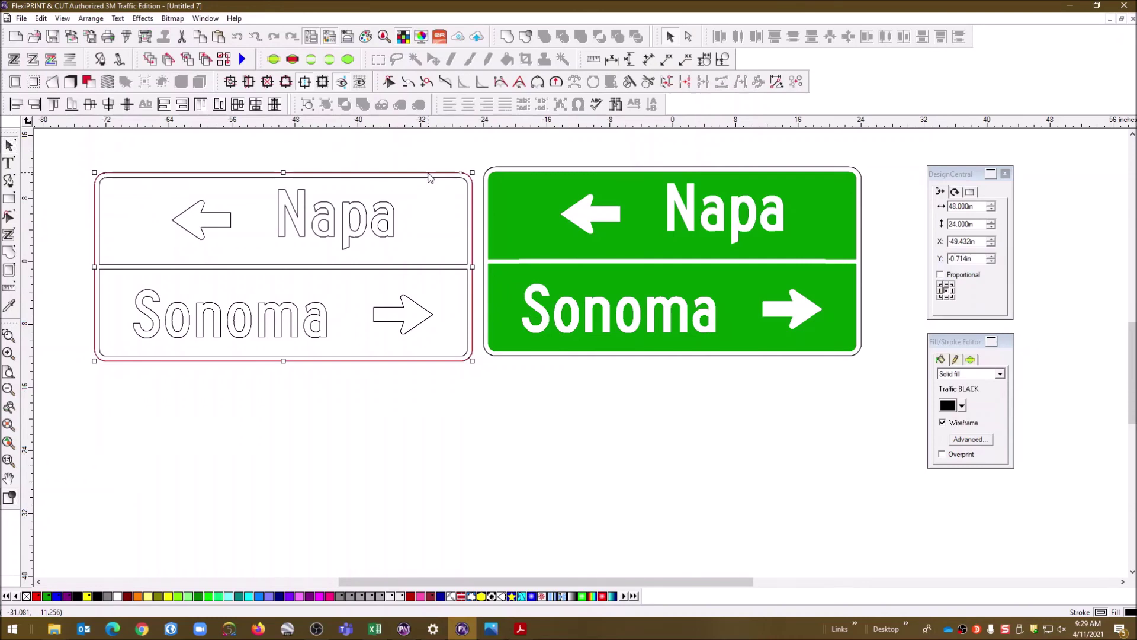
key("Escape")
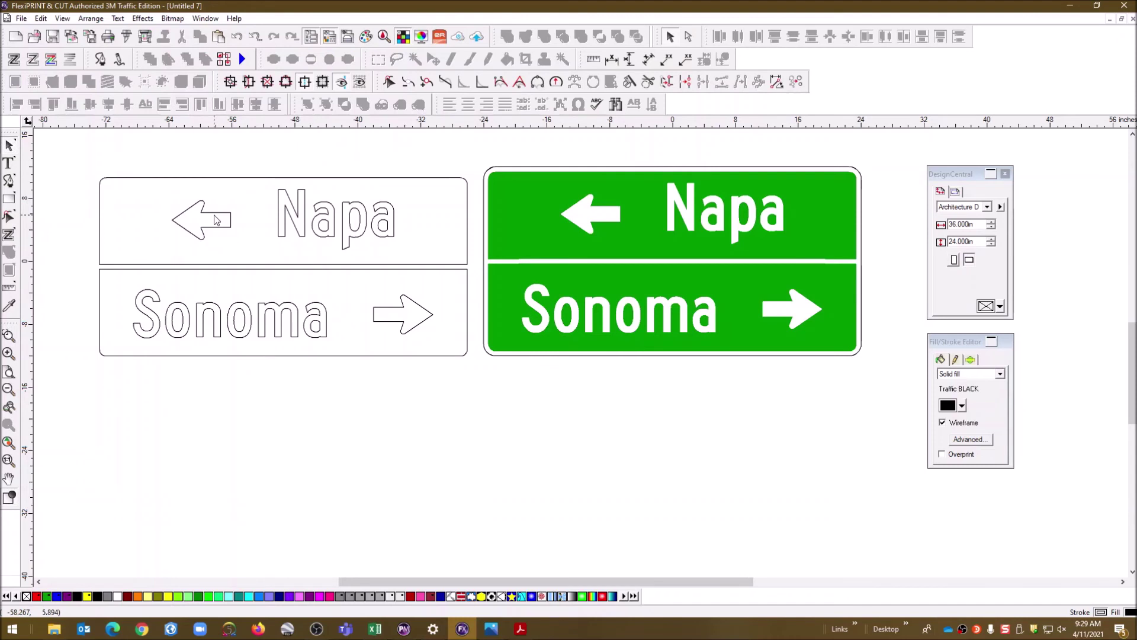
Try turning off Wireframe for the copy's grouped panels, text and arrows all at once.
left_click(352, 210)
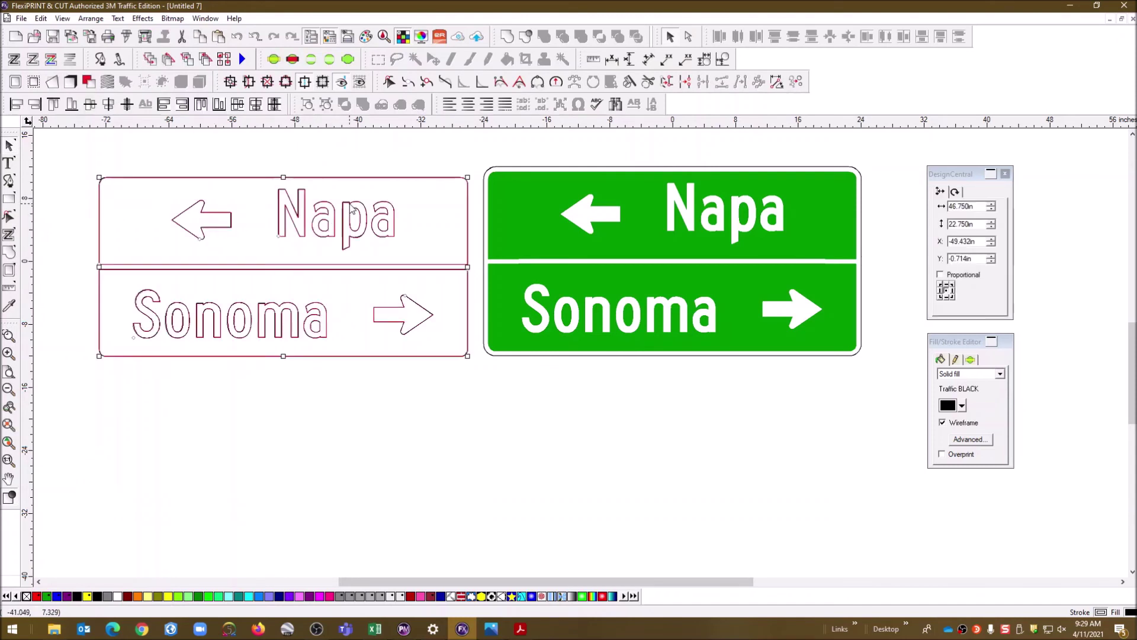
left_click(943, 423)
left_click(943, 423)
left_click(943, 423)
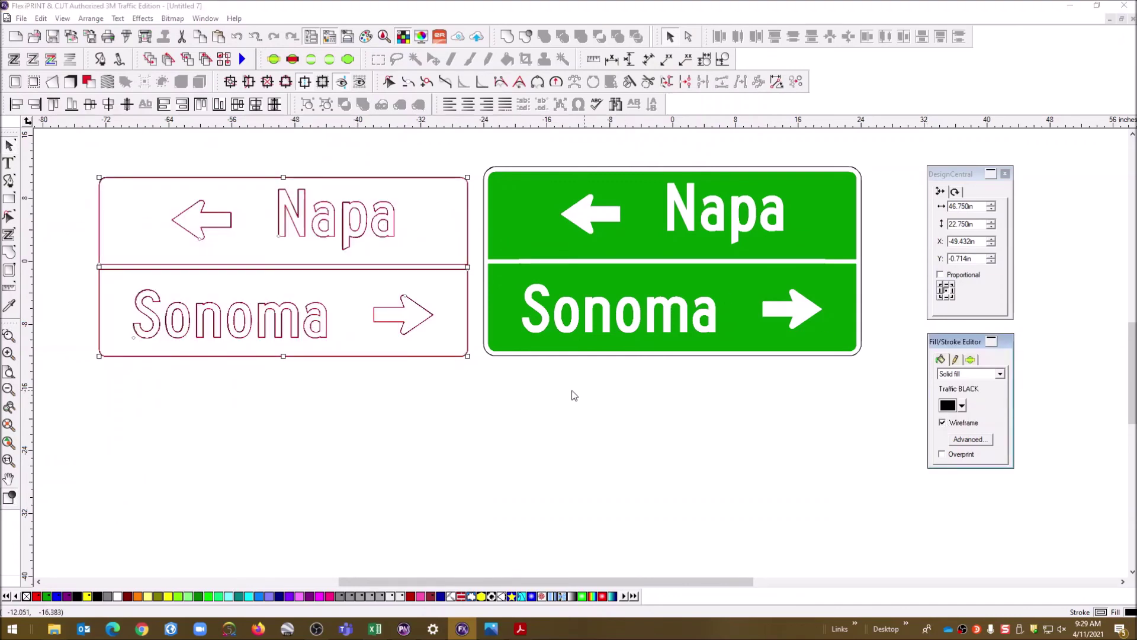
left_click(481, 443)
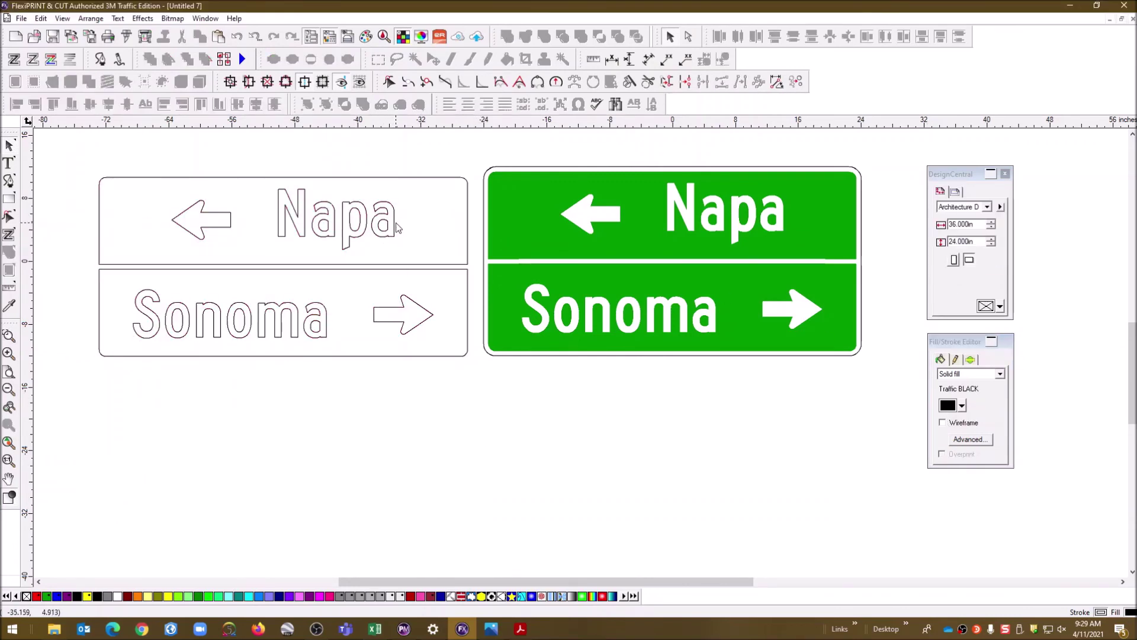
Ungroup the sign copy and turn off Wireframe for only its text and arrows, keeping their Traffic BLACK fill.
left_click(394, 228)
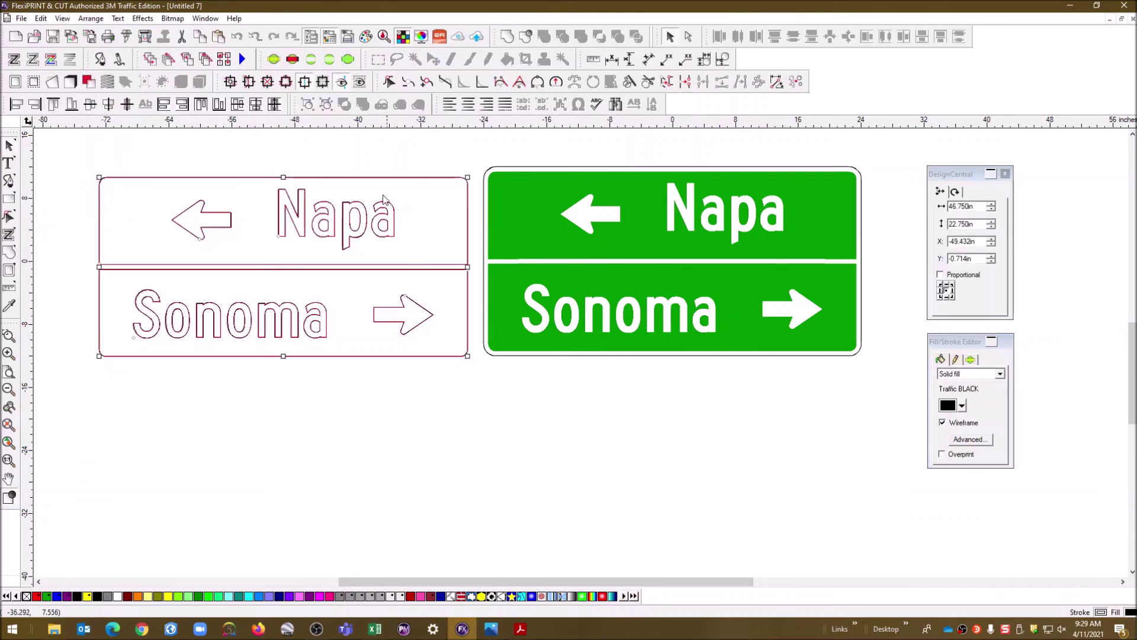
left_click(284, 159)
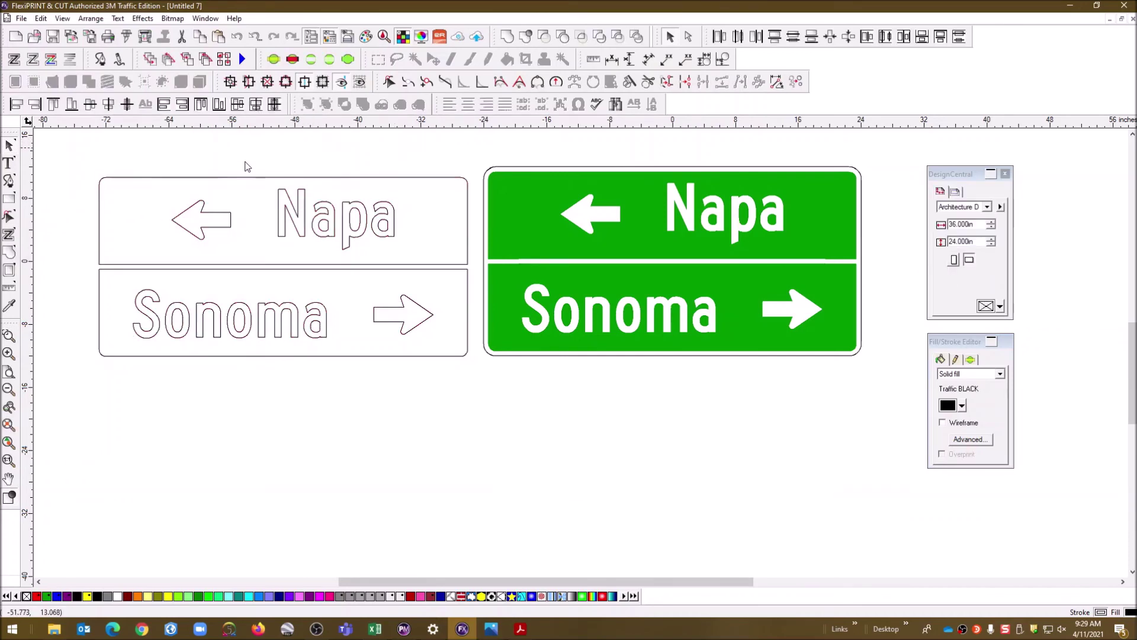
left_click_drag(85, 166, 472, 381)
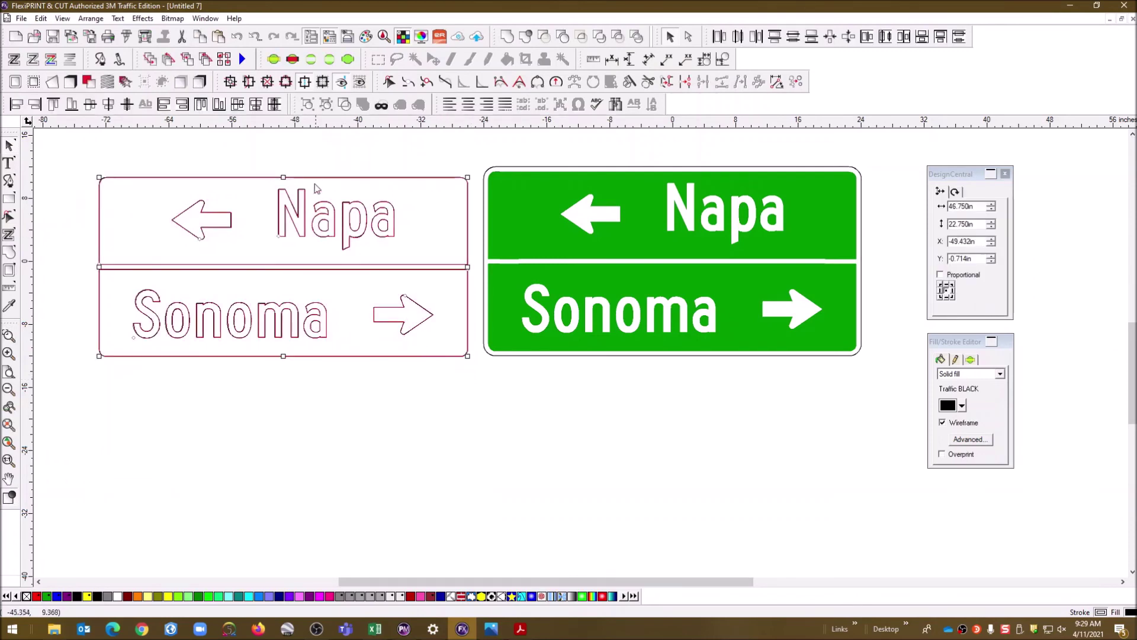
left_click(342, 182, "shift")
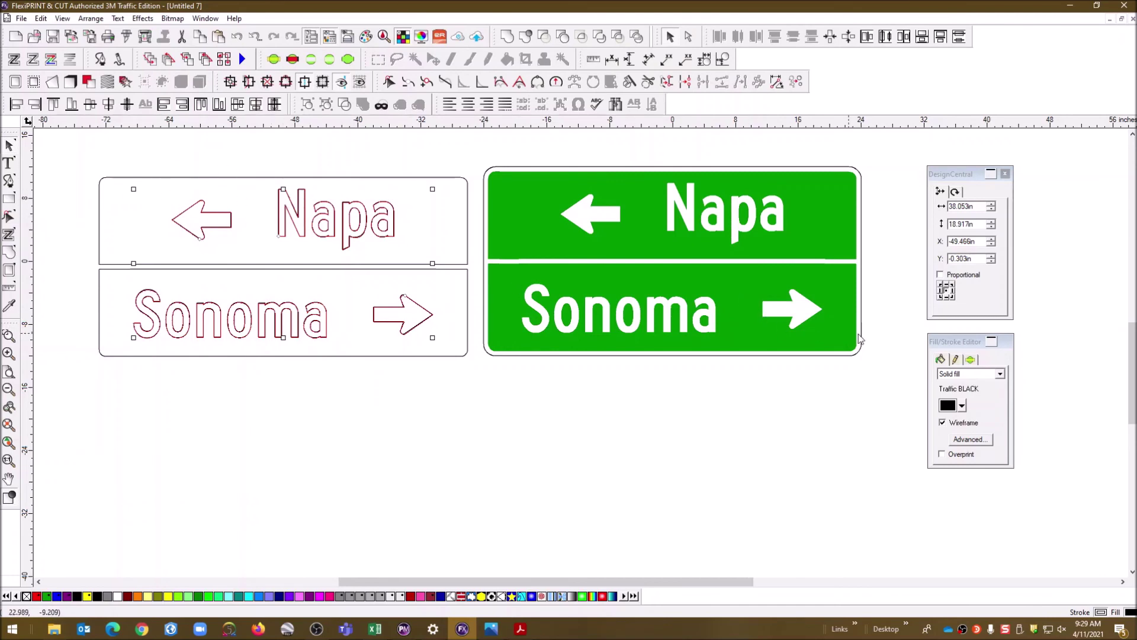
left_click(942, 423)
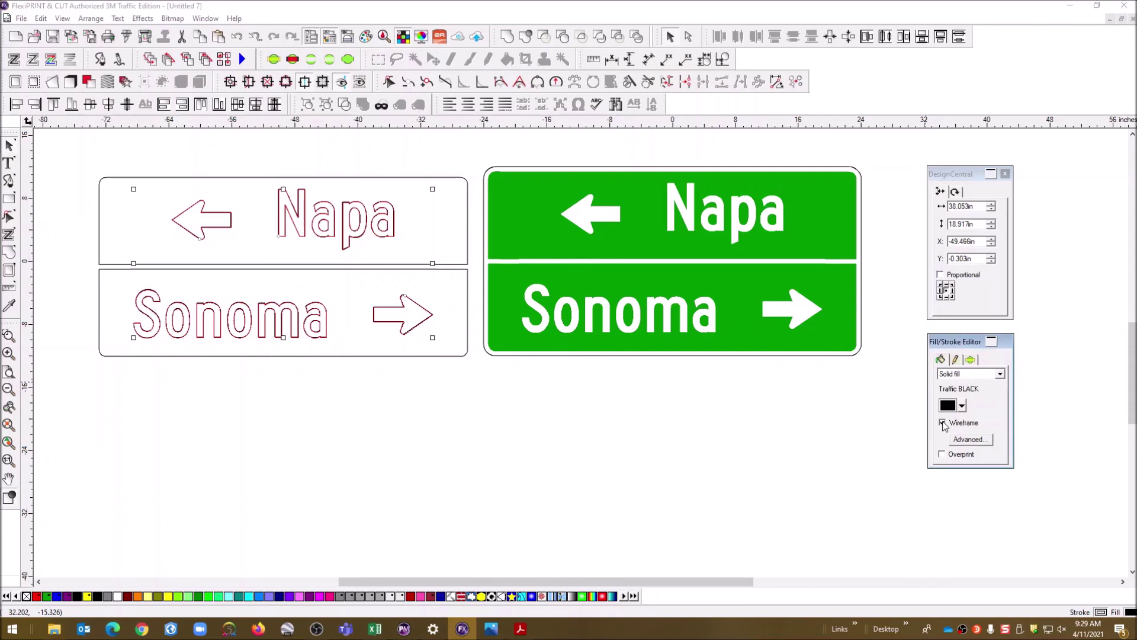
left_click(642, 465)
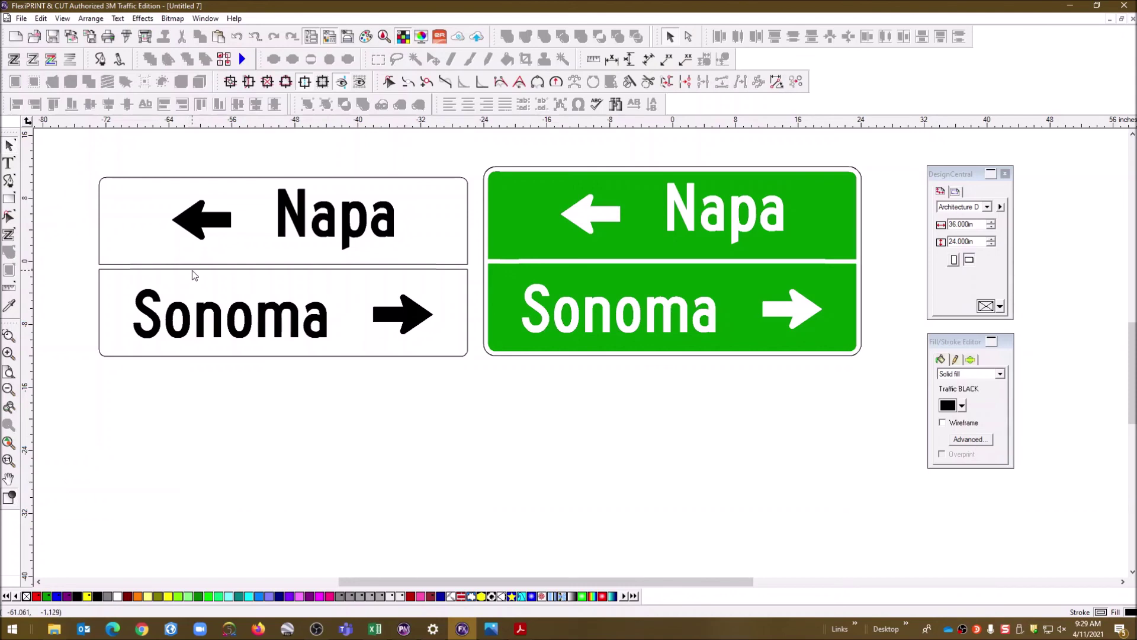
Group the copy's two panel outlines with its black text and arrows.
left_click(407, 311)
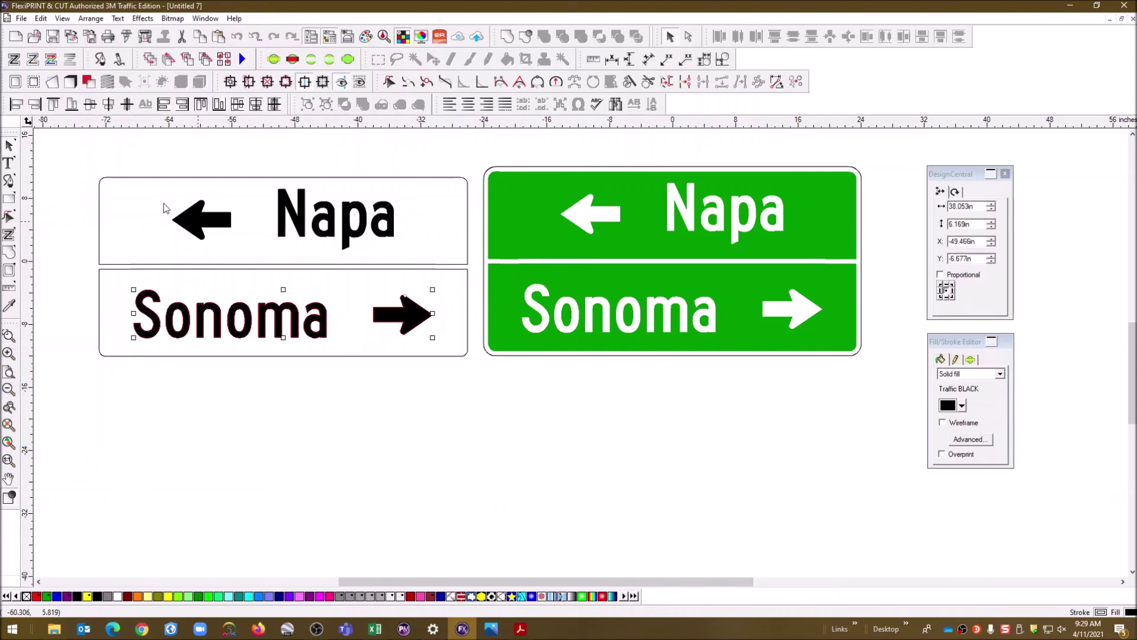
left_click_drag(81, 160, 487, 383)
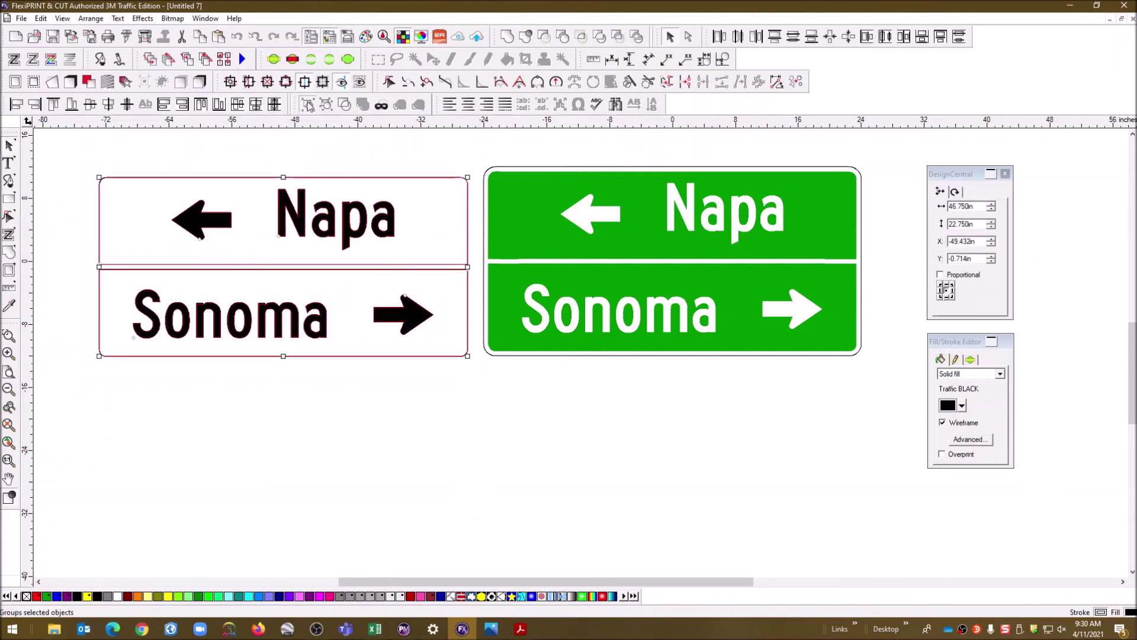
left_click(318, 495)
left_click(202, 221)
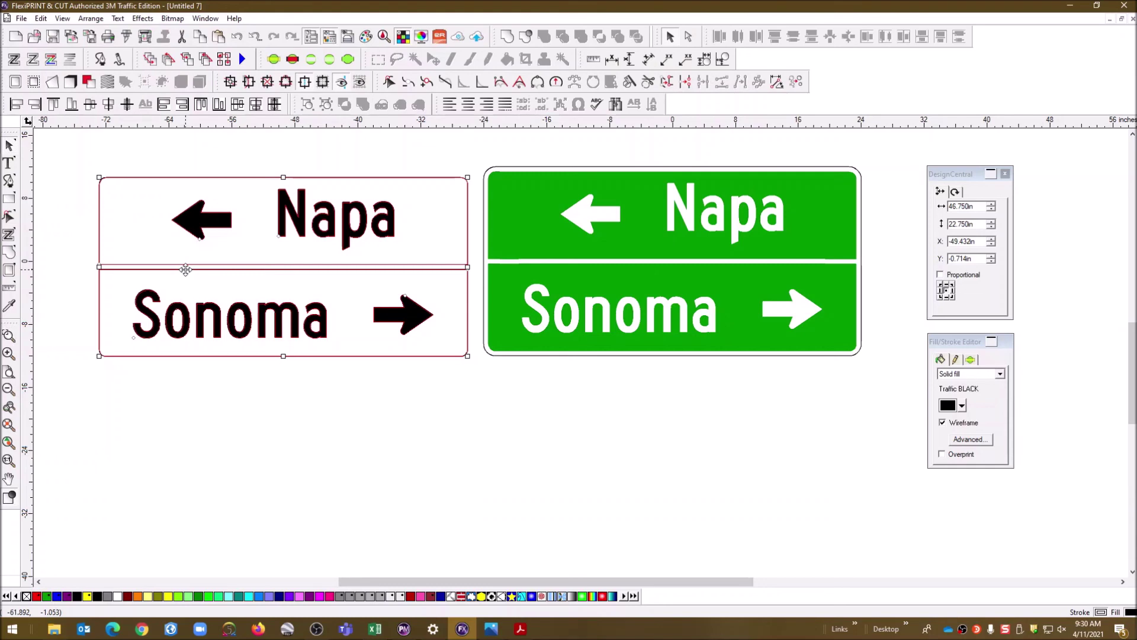
left_click(537, 399)
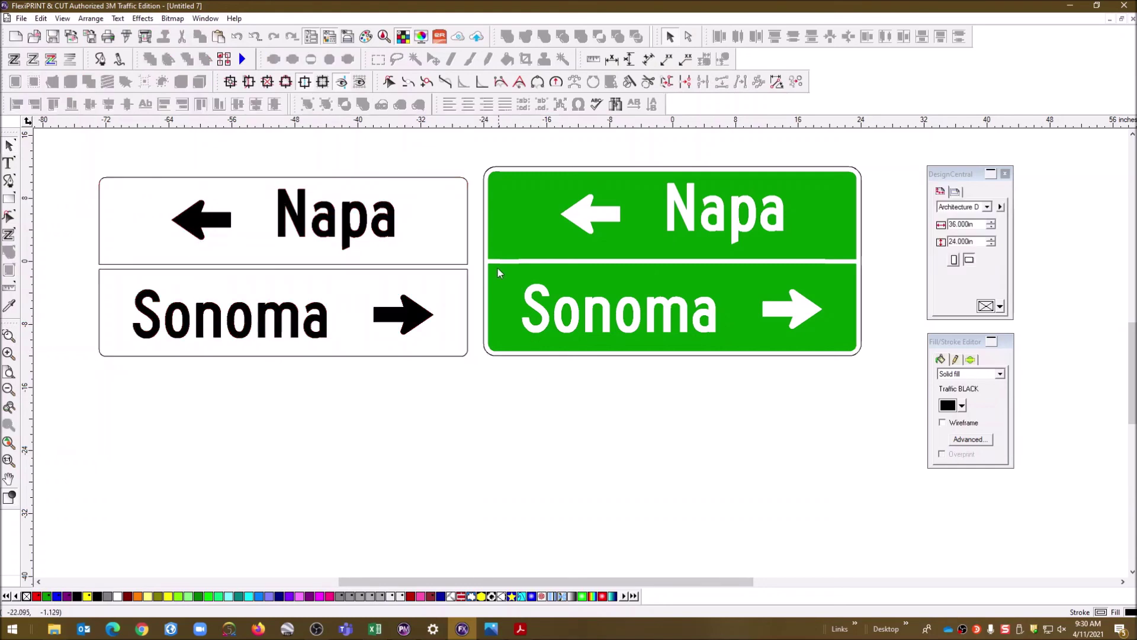